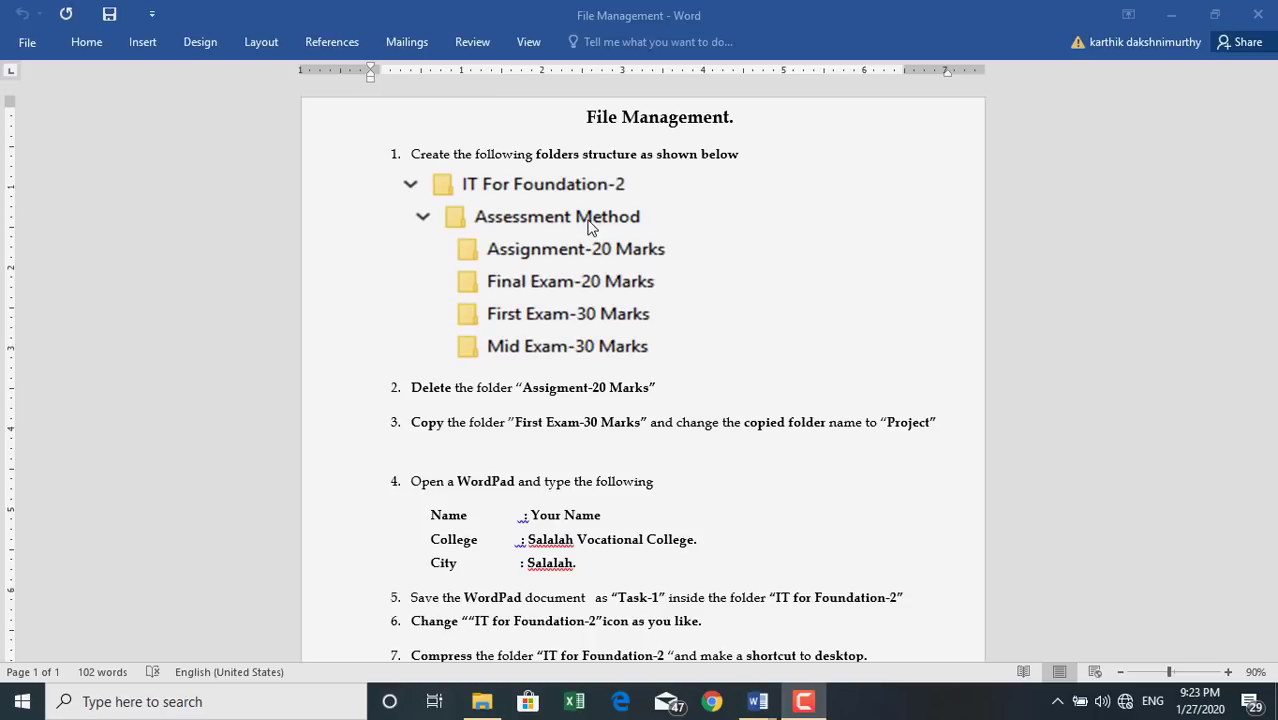
Read through the numbered file management tasks in the document, from the folder structure to the desktop background.
{"action": "scroll", "coordinate": [580, 222], "scroll_direction": "down", "scroll_amount": 1}
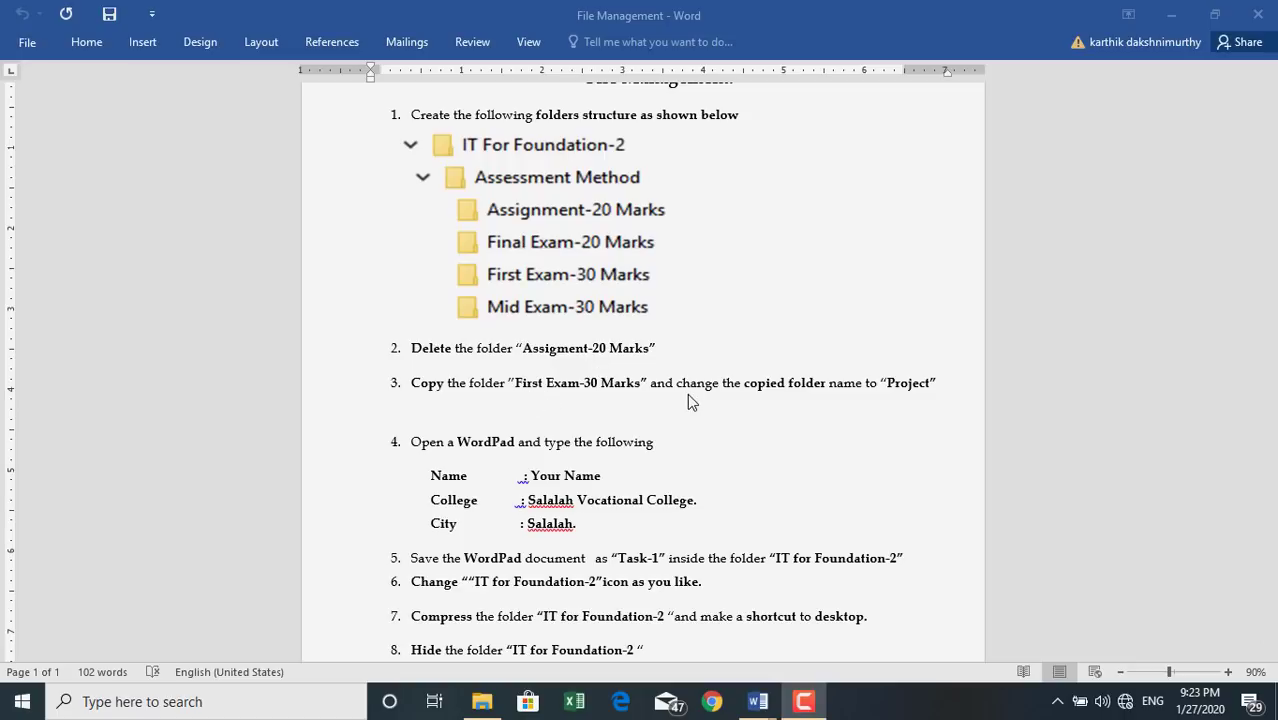
{"action": "scroll", "coordinate": [645, 357], "scroll_direction": "down", "scroll_amount": 1}
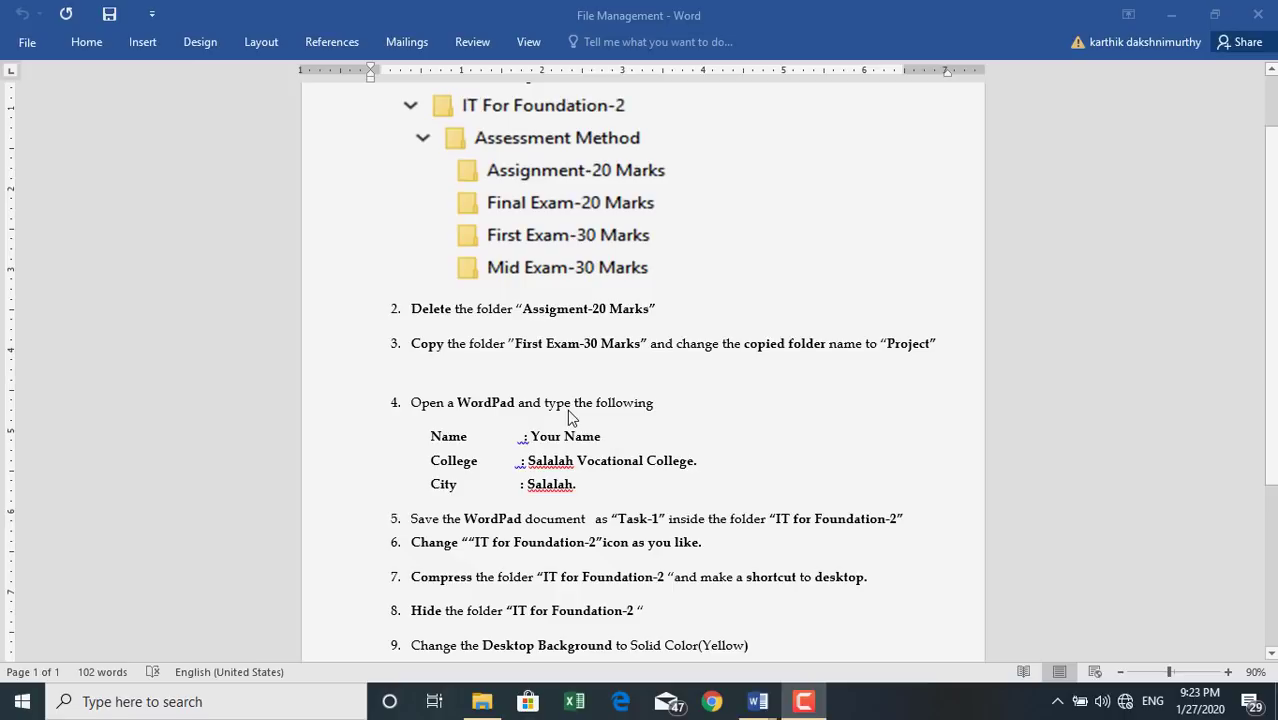
{"action": "scroll", "coordinate": [567, 408], "scroll_direction": "down", "scroll_amount": 1}
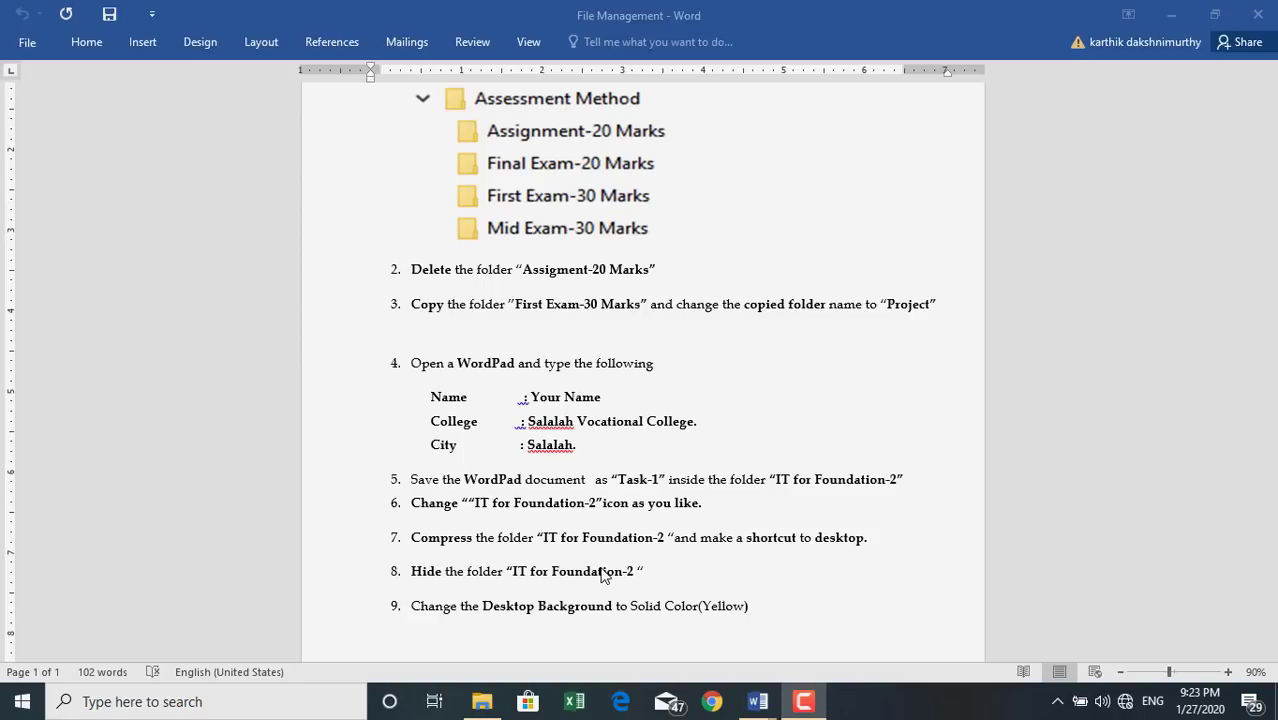
{"action": "scroll", "coordinate": [603, 576], "scroll_direction": "up", "scroll_amount": 2}
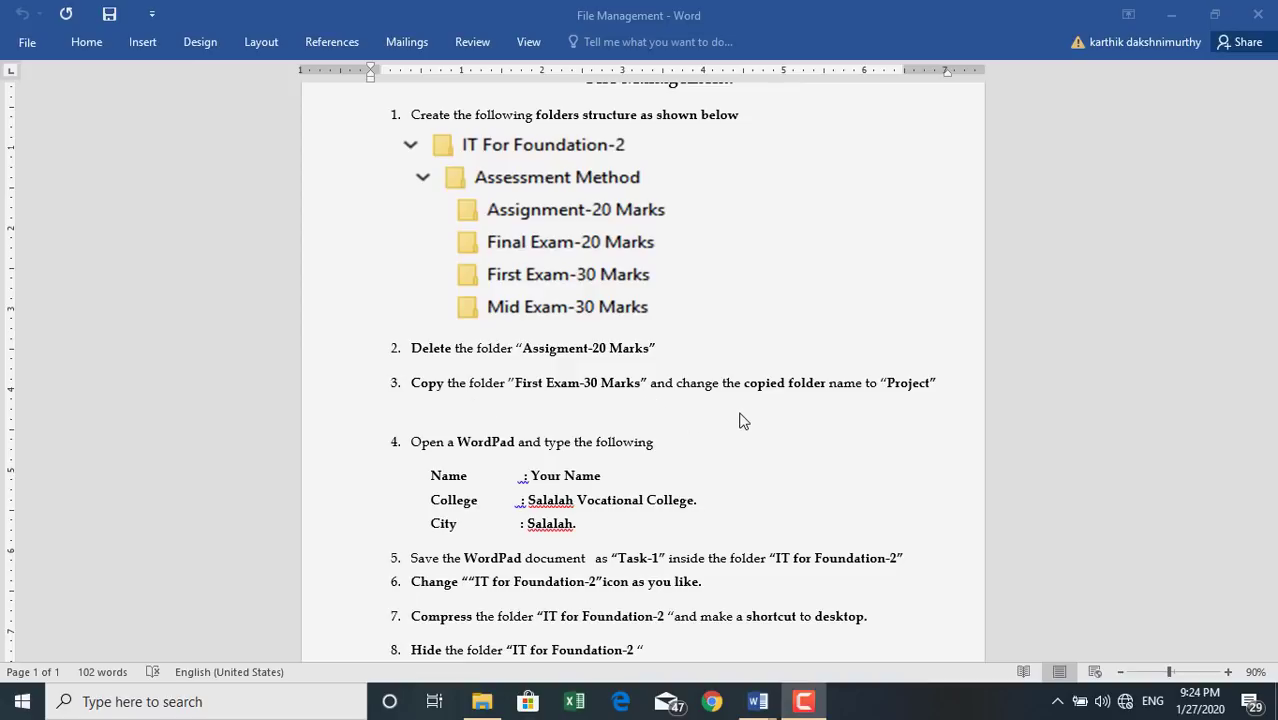
{"action": "scroll", "coordinate": [740, 421], "scroll_direction": "down", "scroll_amount": 1}
{"action": "scroll", "coordinate": [608, 420], "scroll_direction": "down", "scroll_amount": 1}
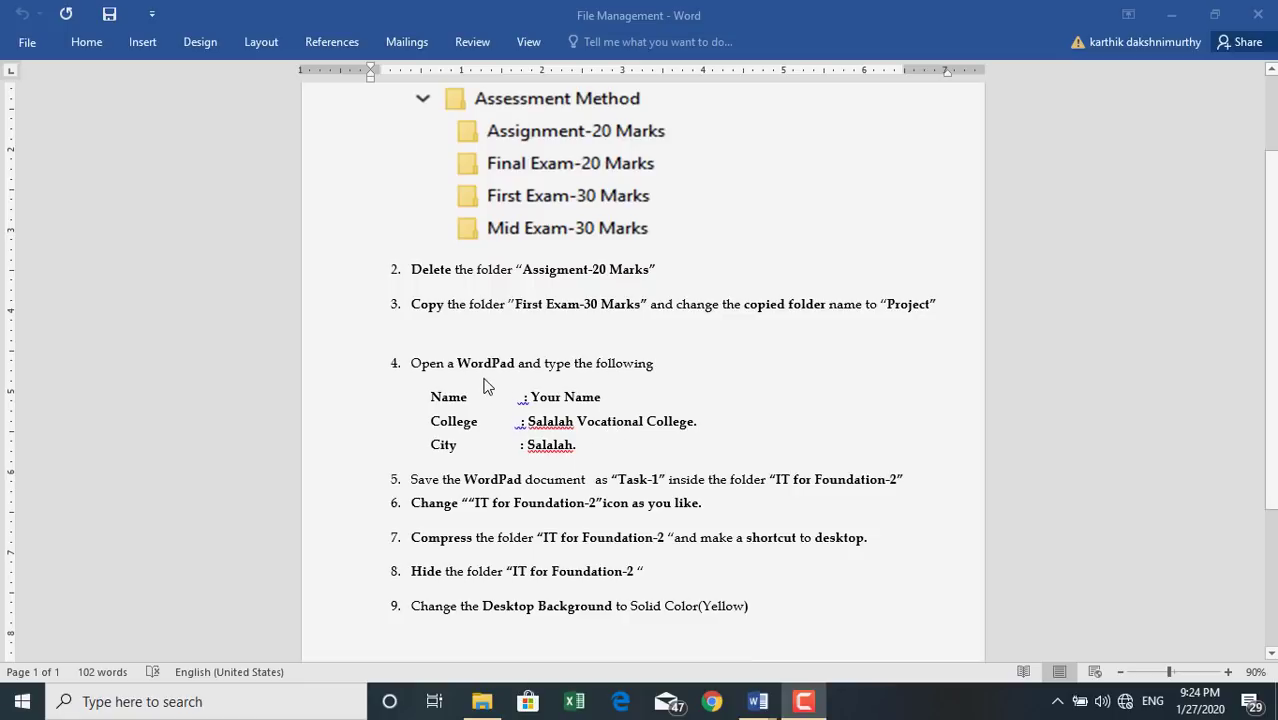
{"action": "scroll", "coordinate": [523, 386], "scroll_direction": "down", "scroll_amount": 1}
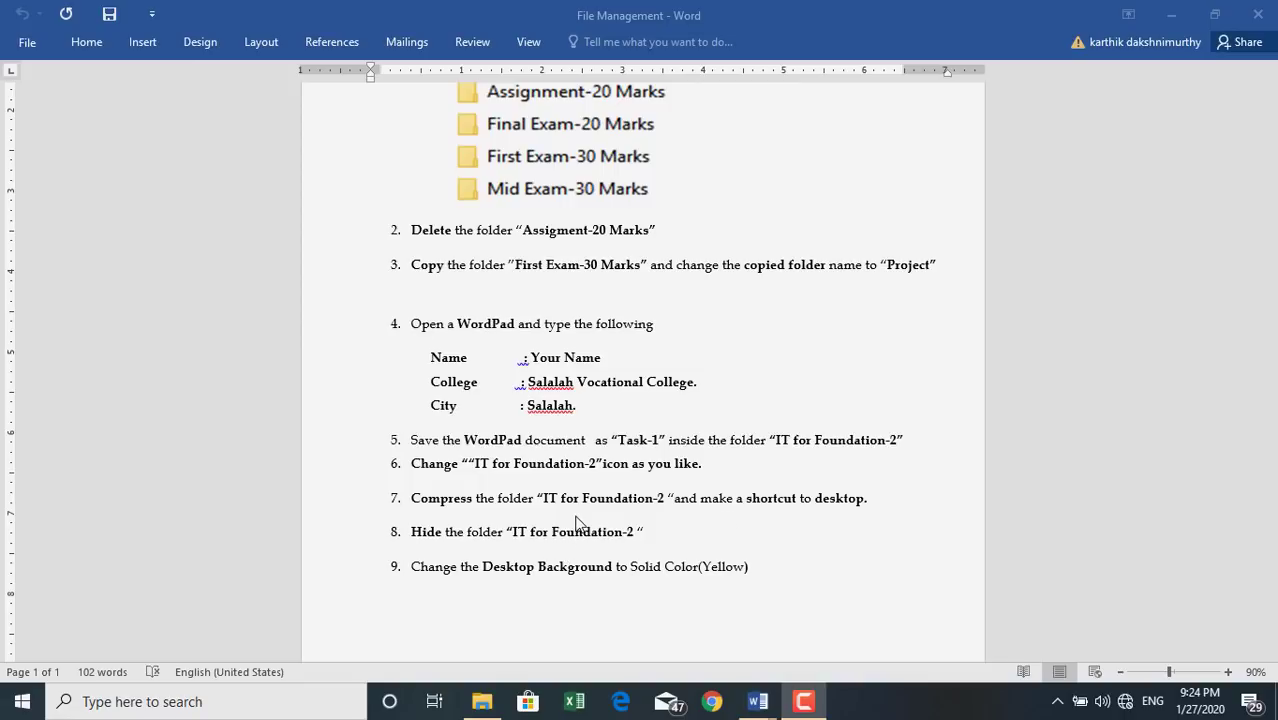
{"action": "scroll", "coordinate": [572, 528], "scroll_direction": "up", "scroll_amount": 3}
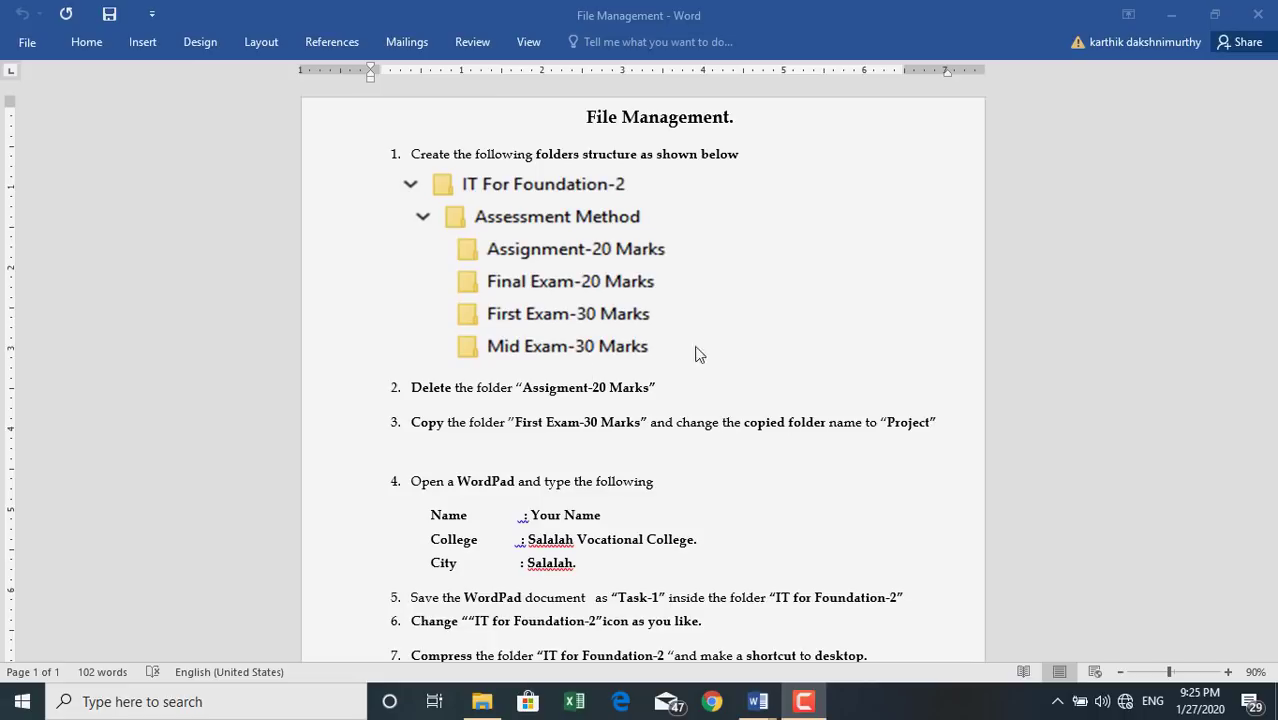
Minimize the open Word windows and create a desktop folder named "IT FOR FOUNDATION-2".
{"action": "left_click", "coordinate": [1170, 27]}
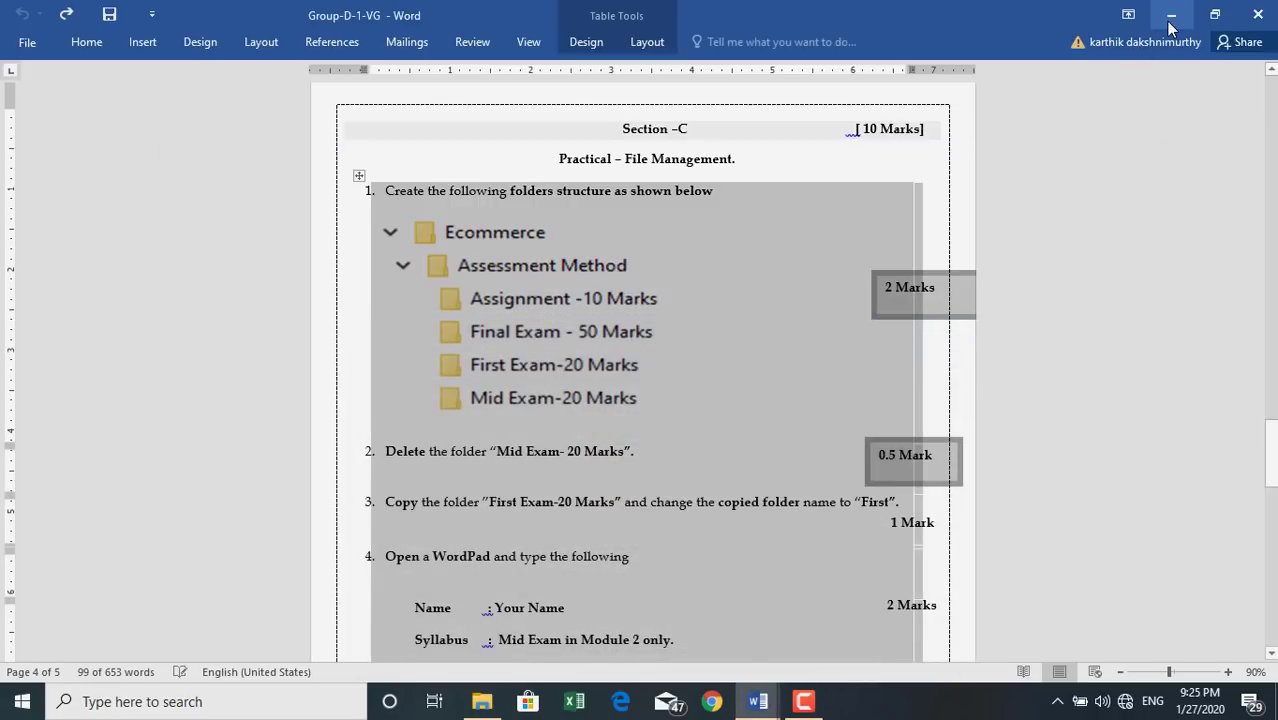
{"action": "left_click", "coordinate": [1171, 27]}
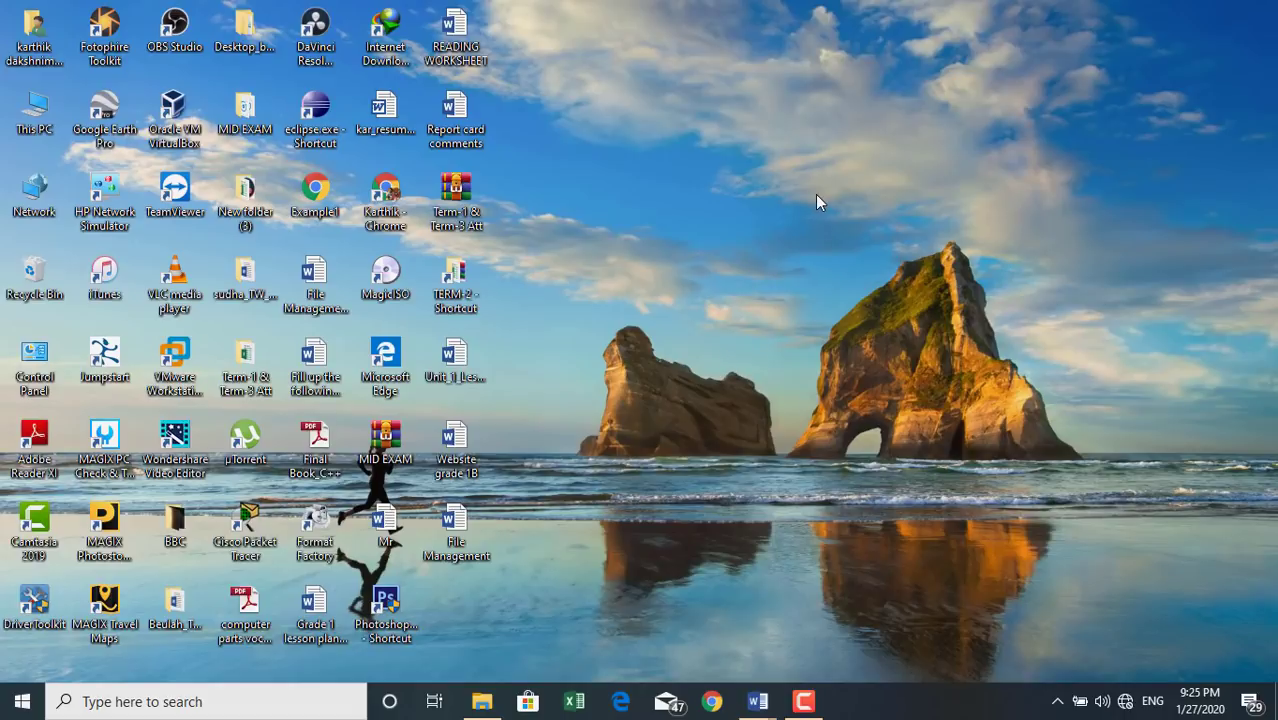
{"action": "right_click", "coordinate": [805, 115]}
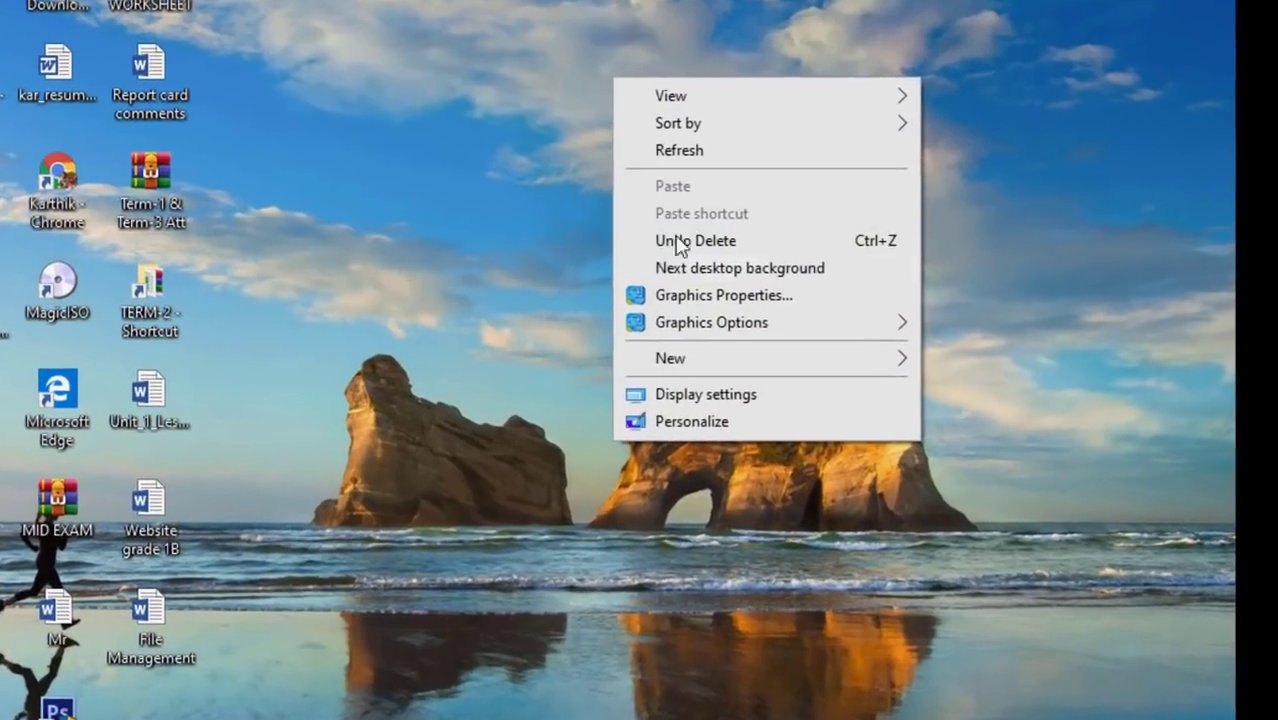
{"action": "mouse_move", "coordinate": [698, 360]}
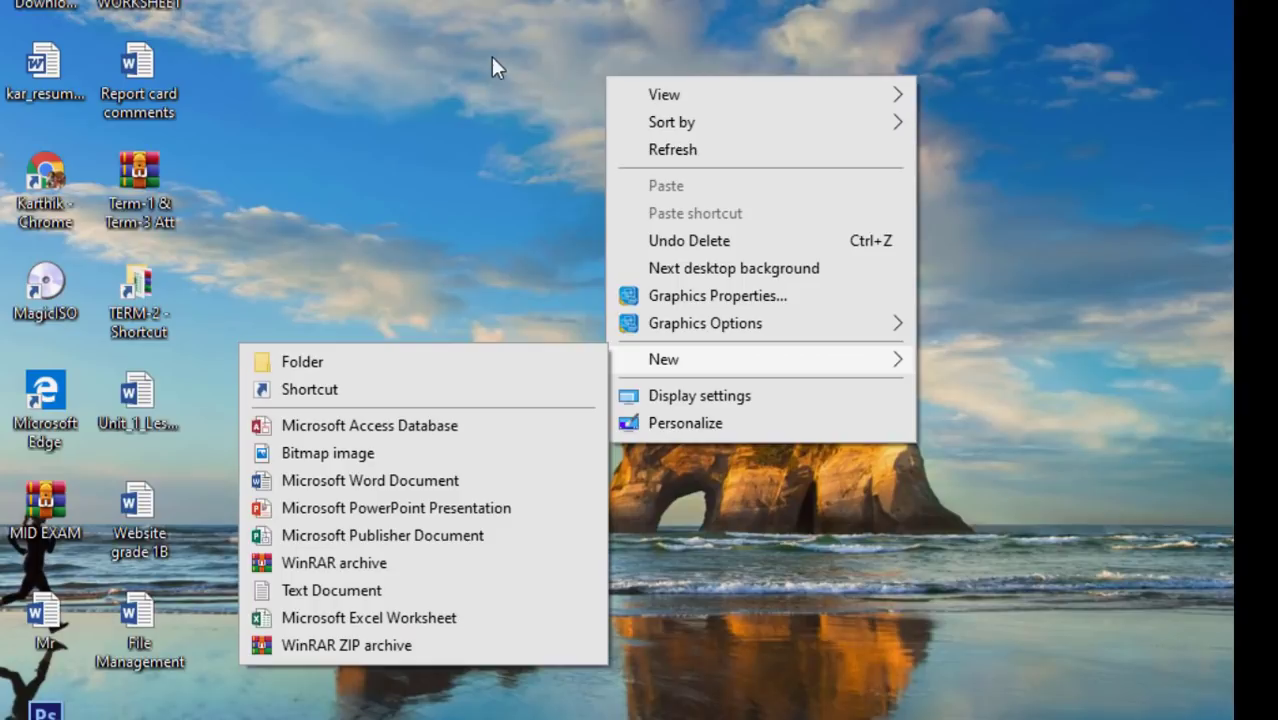
{"action": "right_click", "coordinate": [494, 21]}
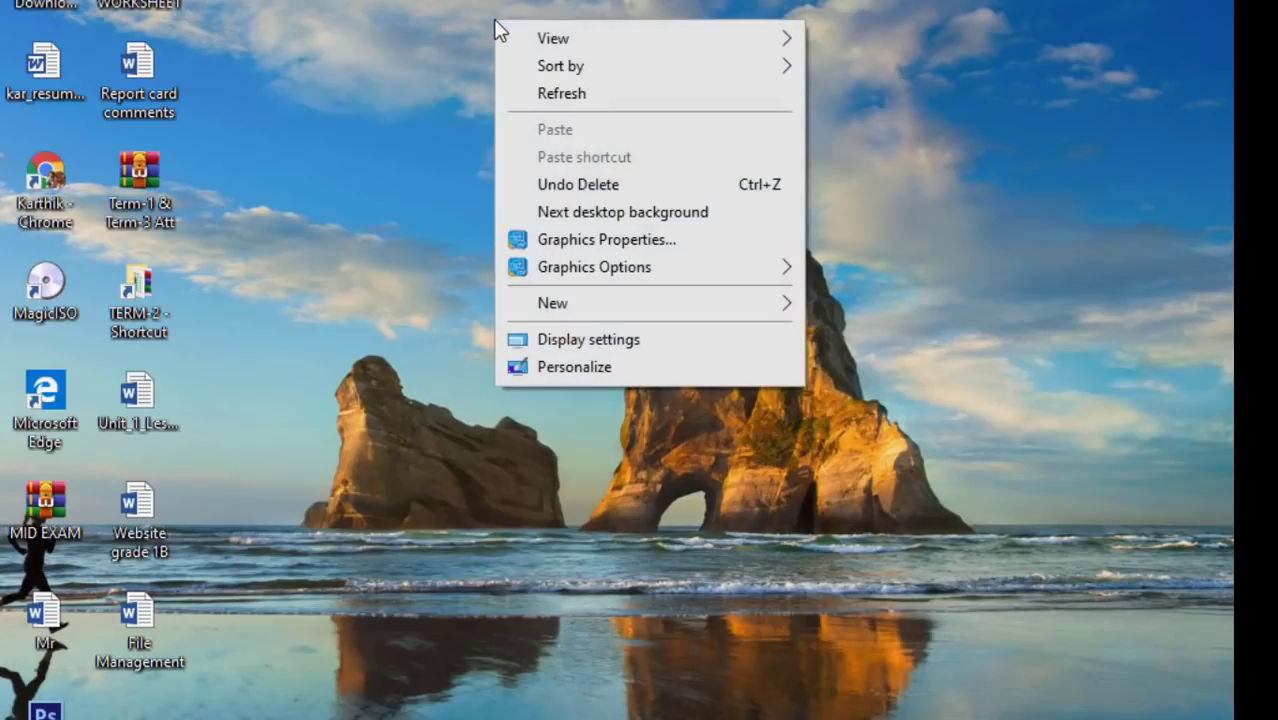
{"action": "mouse_move", "coordinate": [637, 306]}
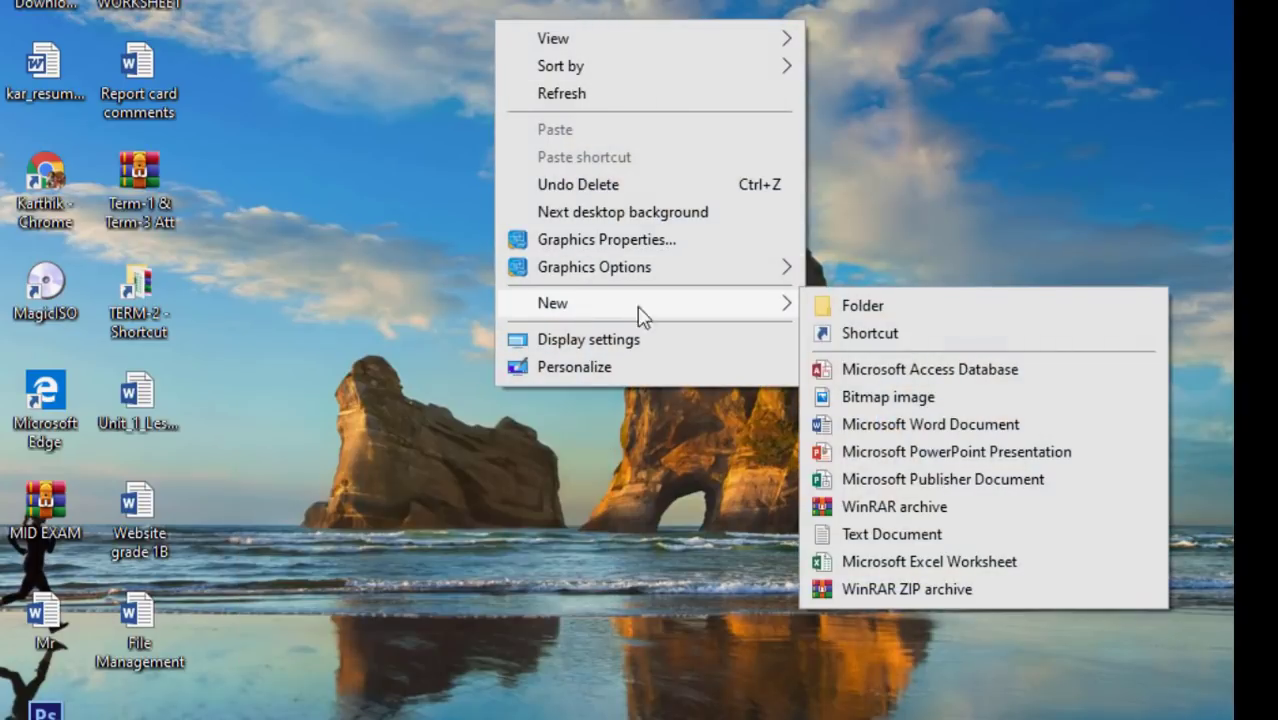
{"action": "left_click", "coordinate": [833, 307]}
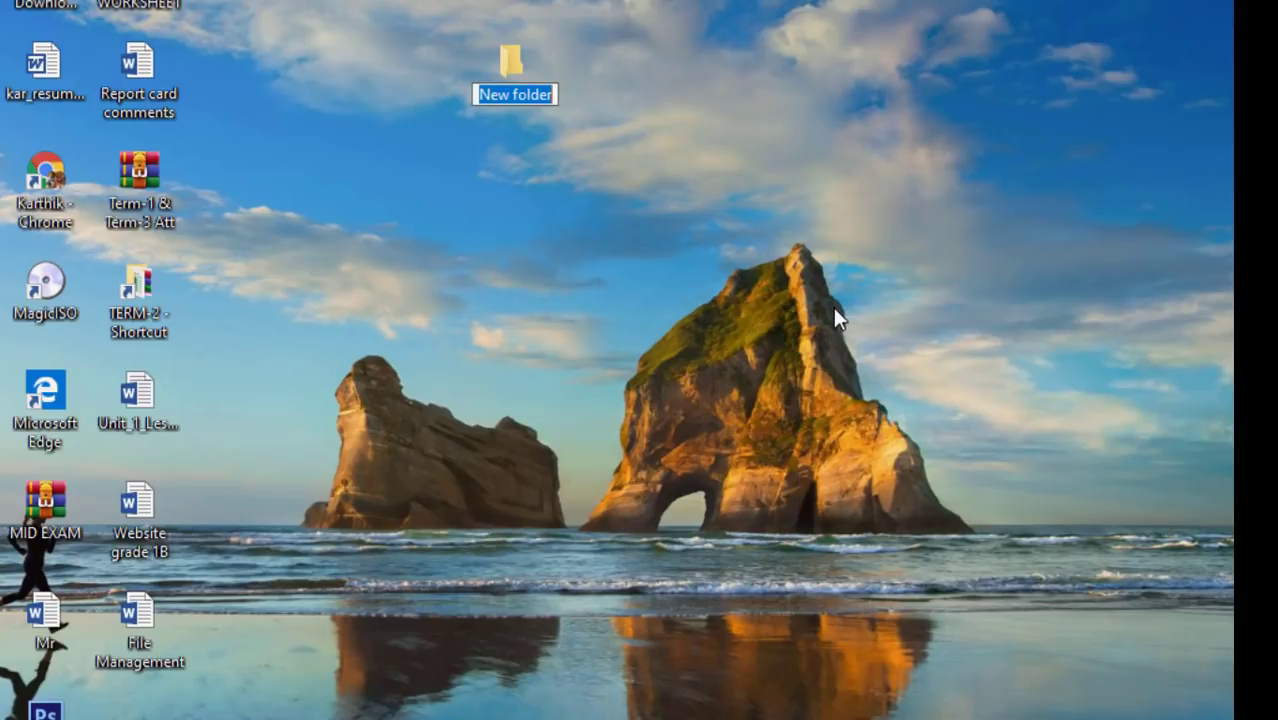
{"action": "type", "text": "IT FO"}
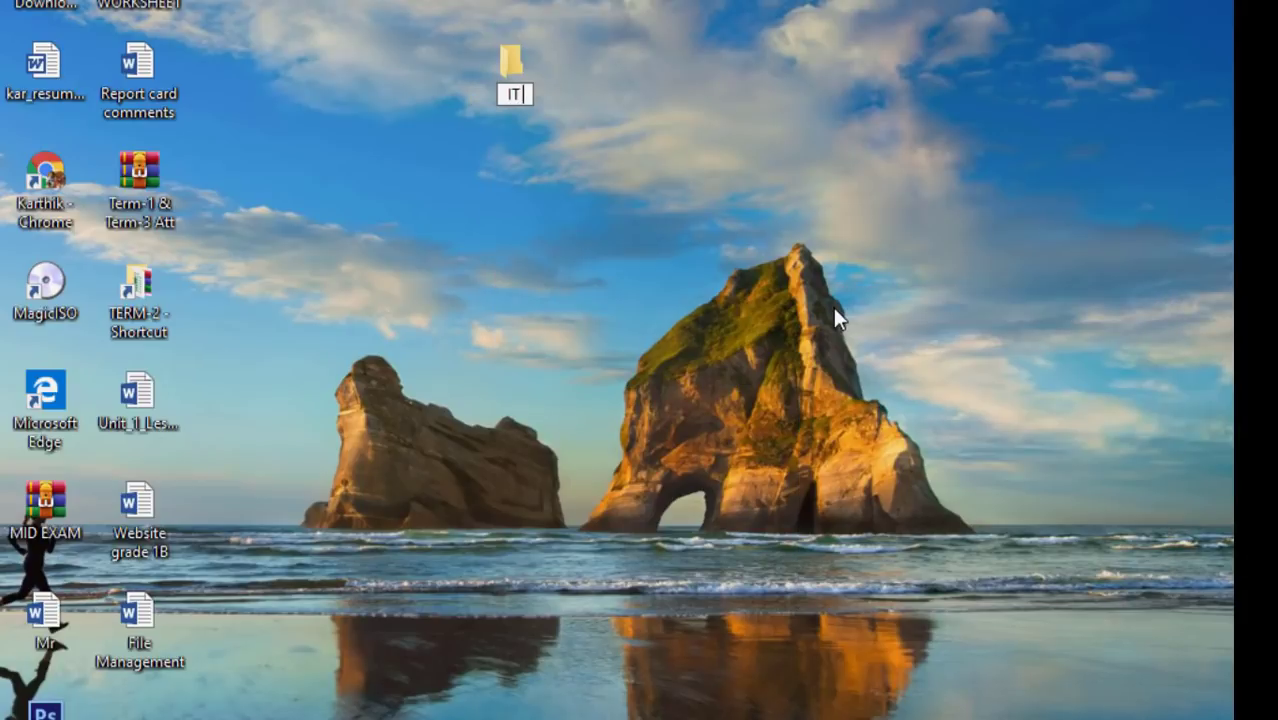
{"action": "type", "text": "R FOU"}
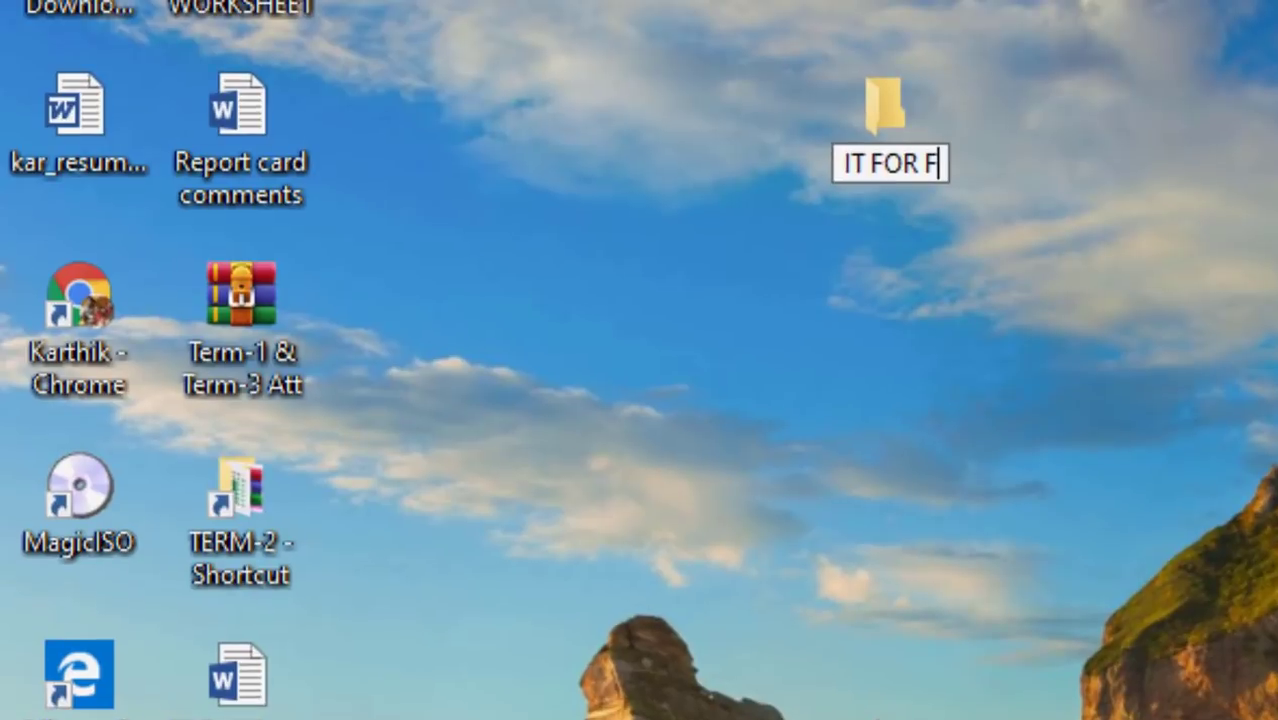
{"action": "type", "text": "NDATION"}
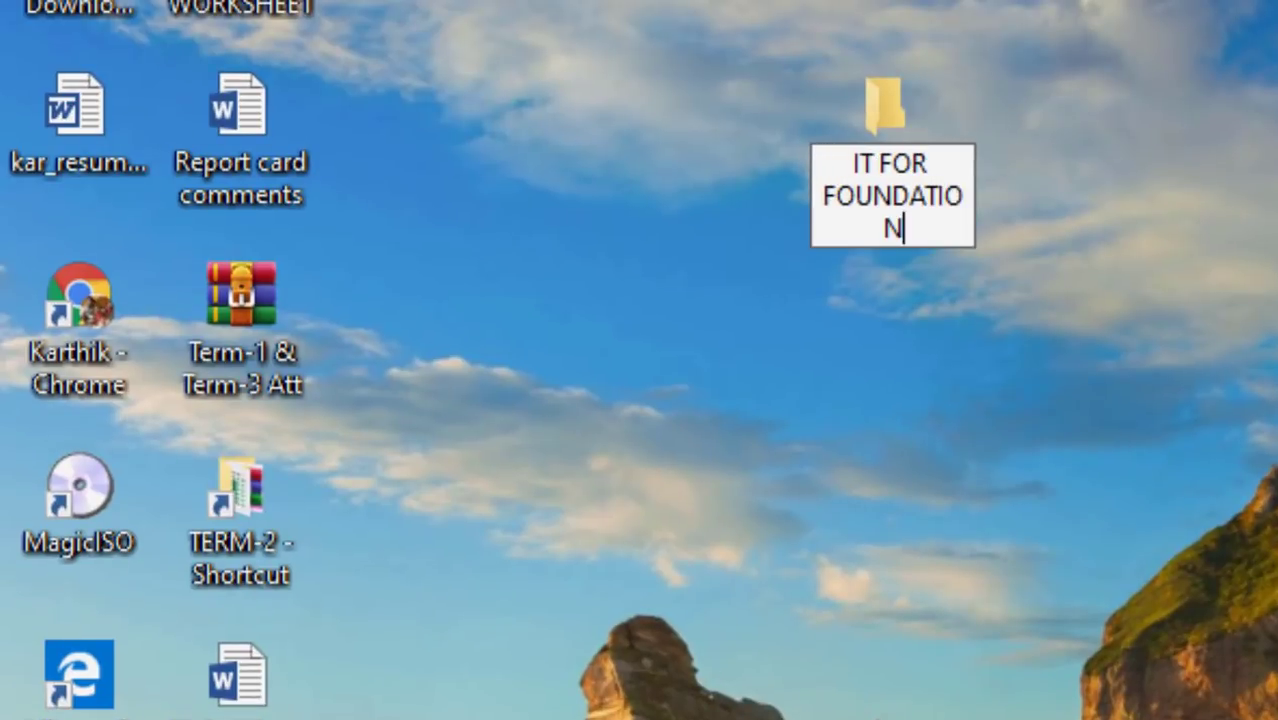
{"action": "type", "text": "-2"}
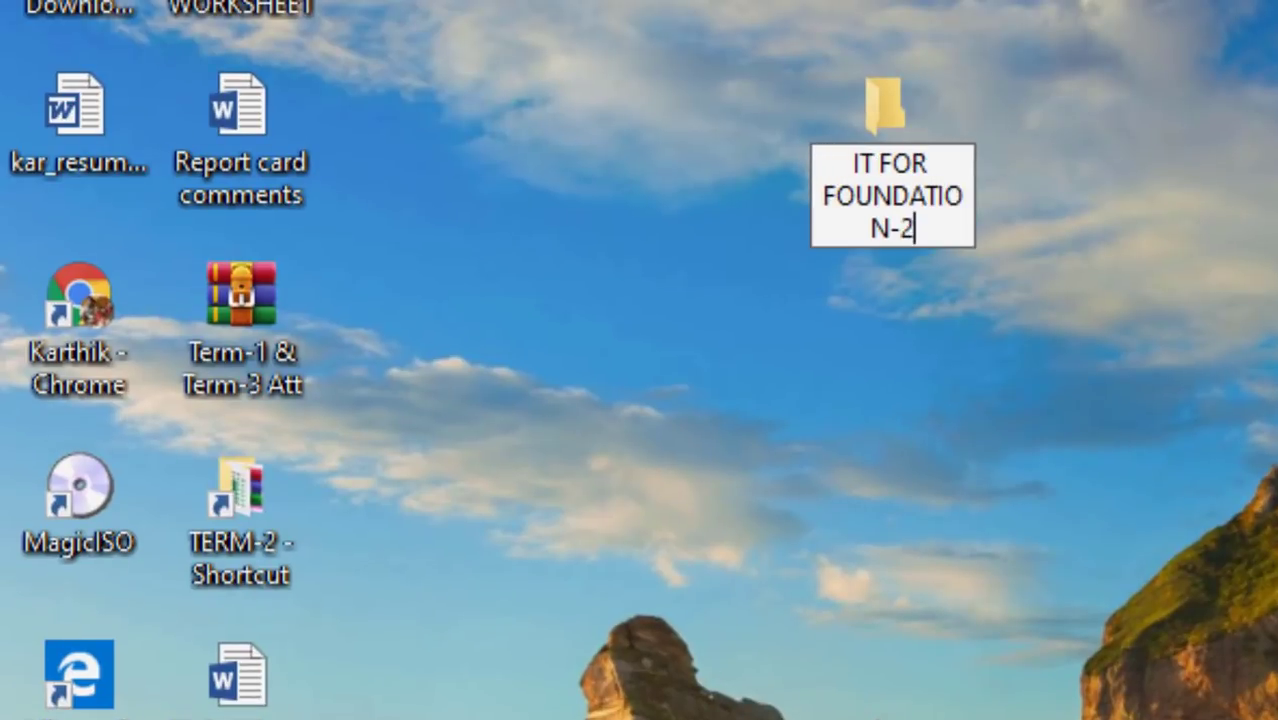
{"action": "key", "text": "Return"}
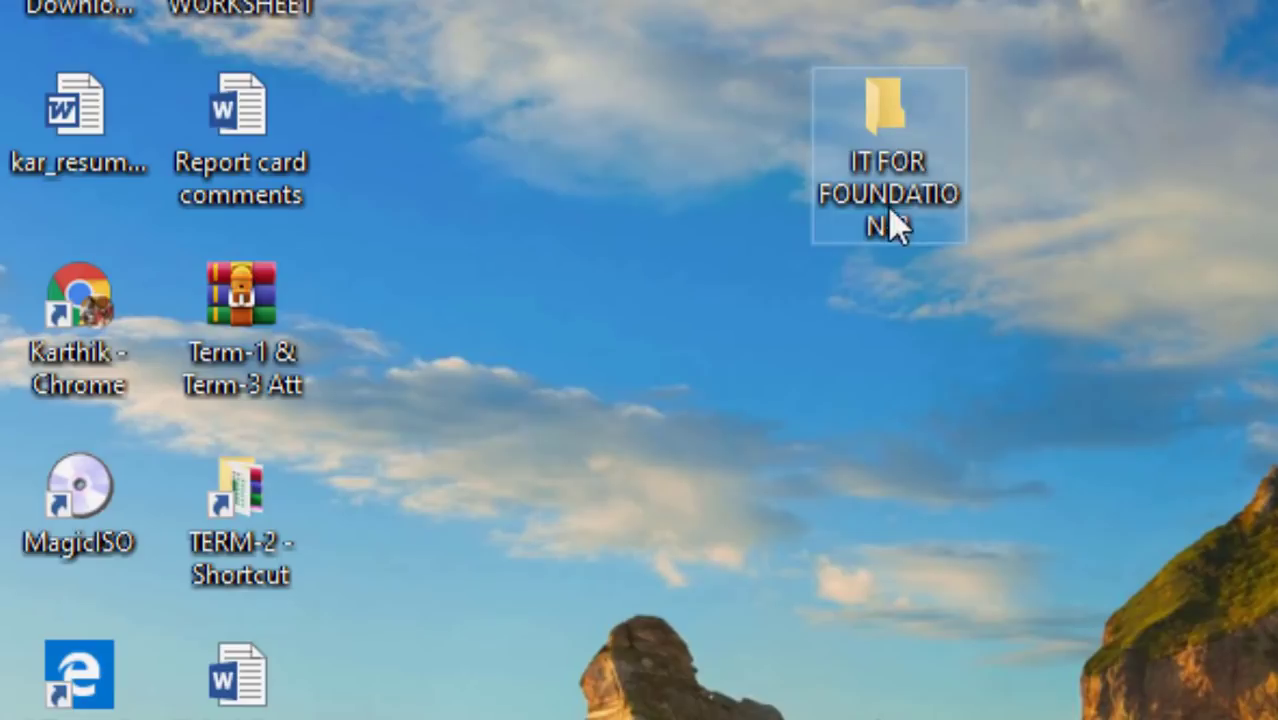
Open the "IT FOR FOUNDATION-2" folder from the desktop and maximize its window.
{"action": "double_click", "coordinate": [912, 153]}
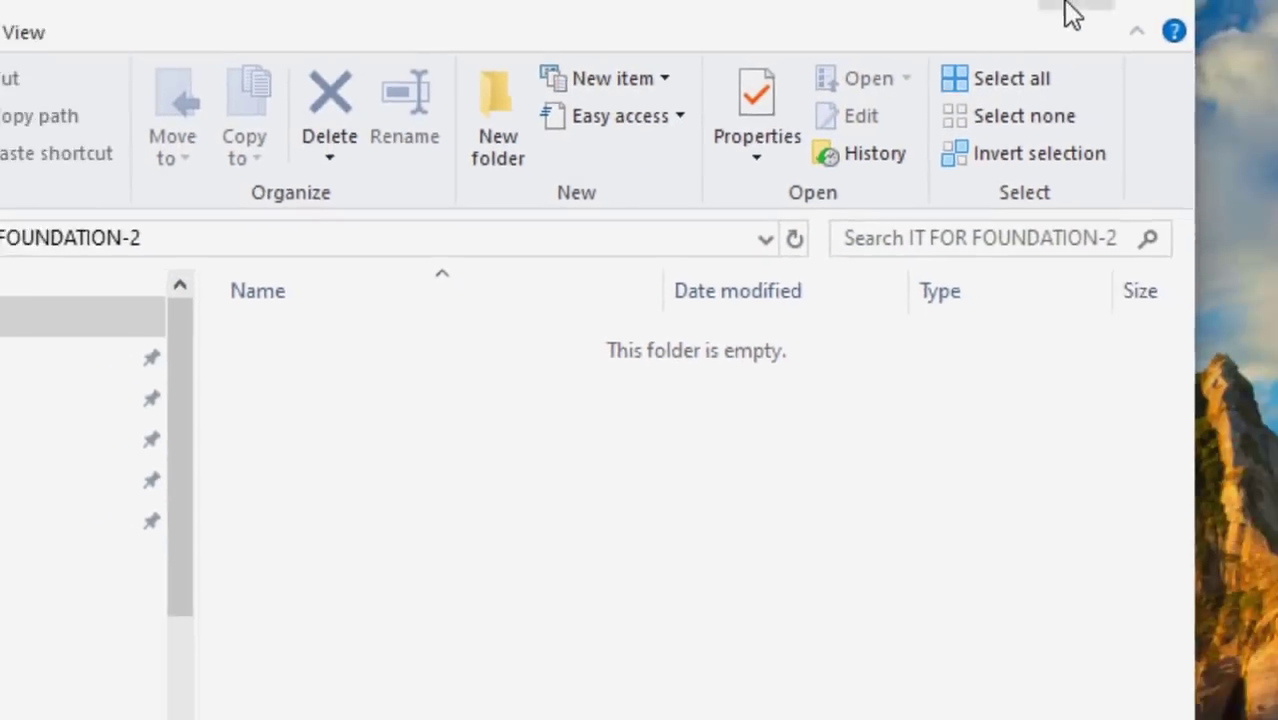
{"action": "left_click", "coordinate": [1183, 0]}
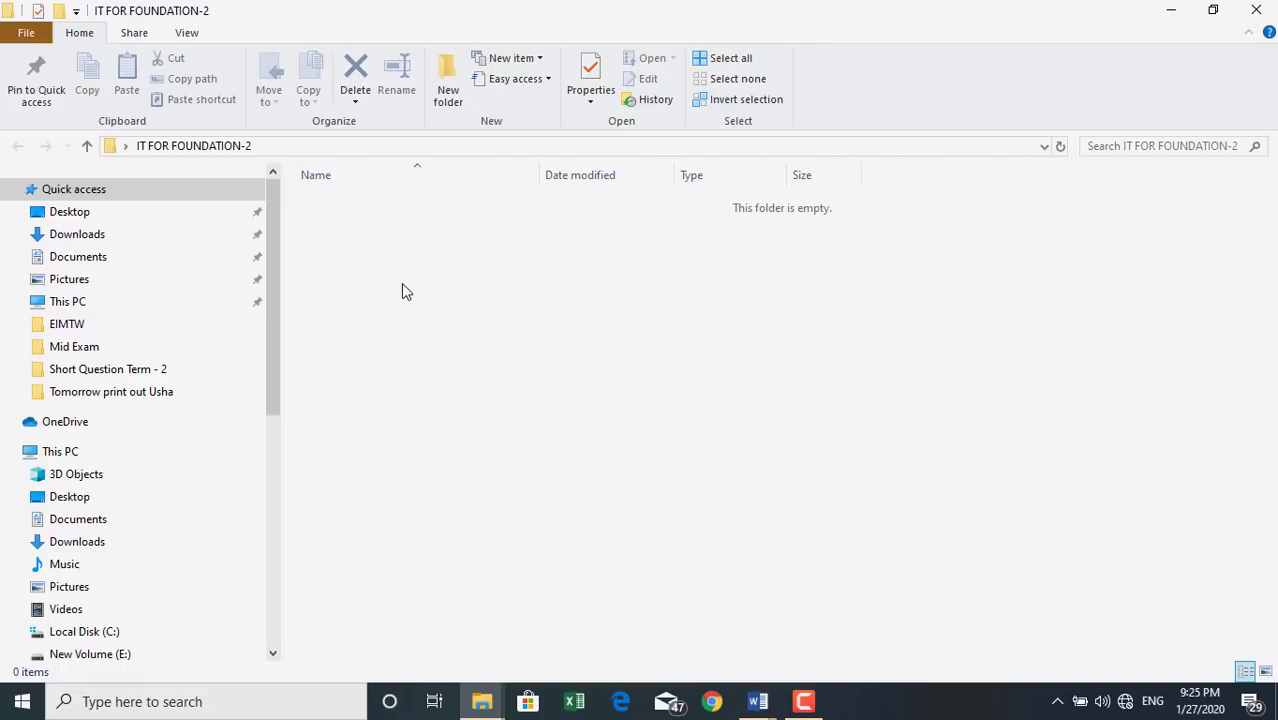
{"action": "right_click", "coordinate": [436, 215]}
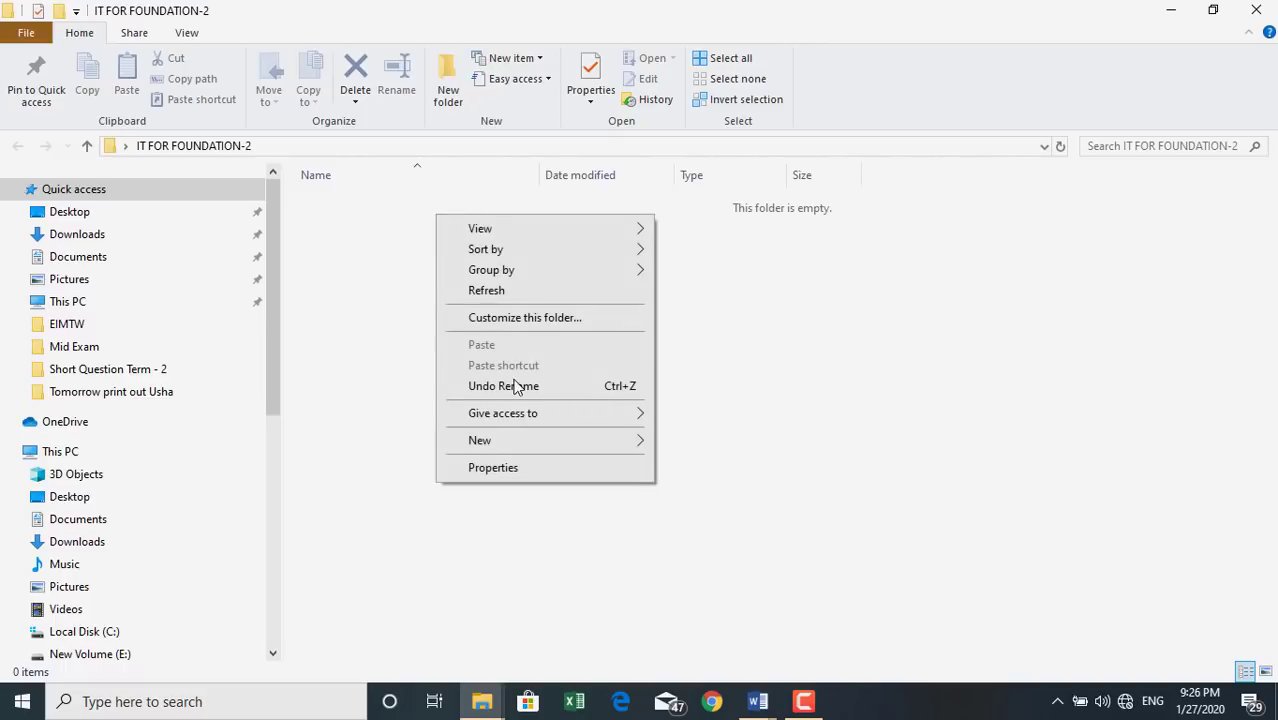
{"action": "mouse_move", "coordinate": [516, 457]}
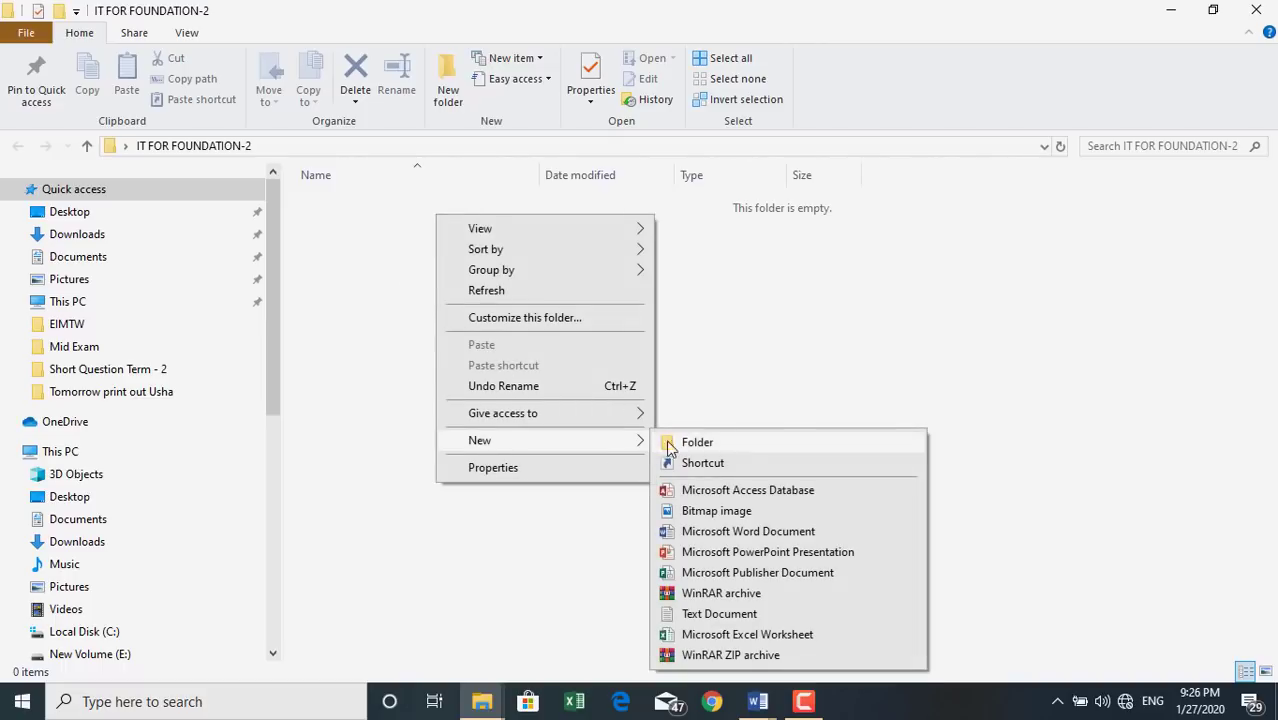
{"action": "left_click", "coordinate": [808, 377]}
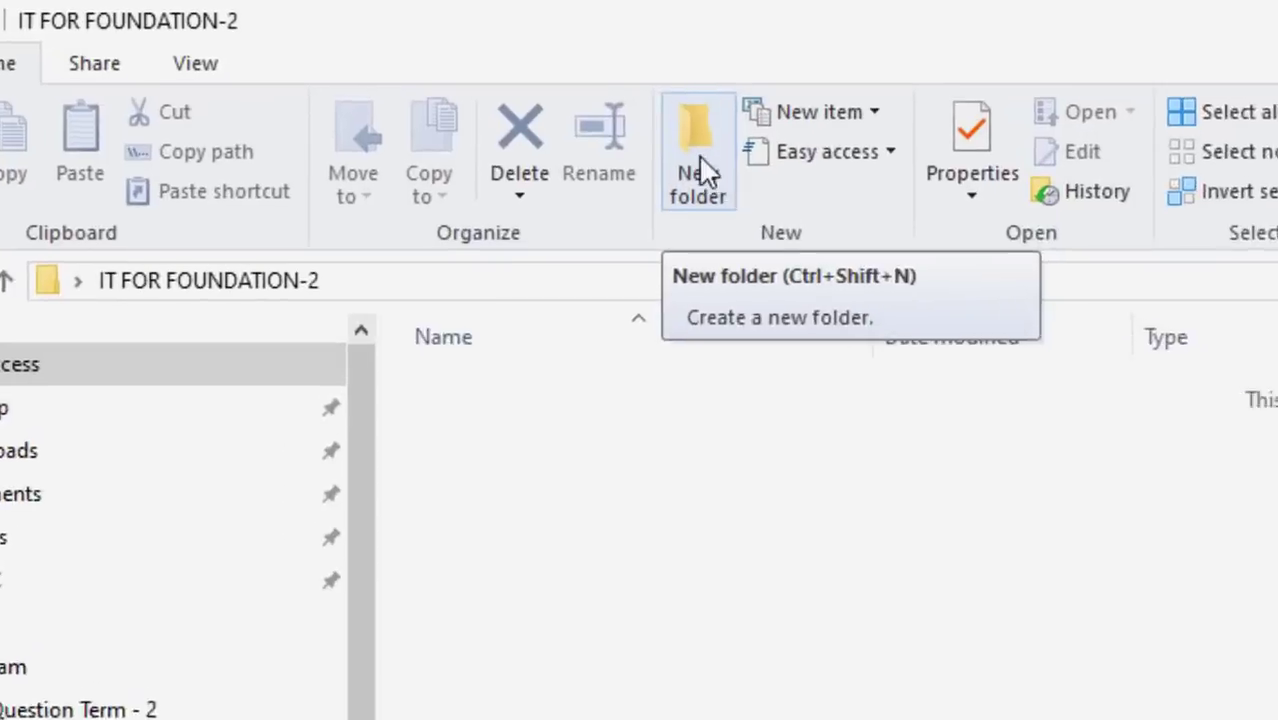
Create a subfolder named "ASSESSMENT METHODS" inside the "IT FOR FOUNDATION-2" folder.
{"action": "left_click", "coordinate": [710, 160]}
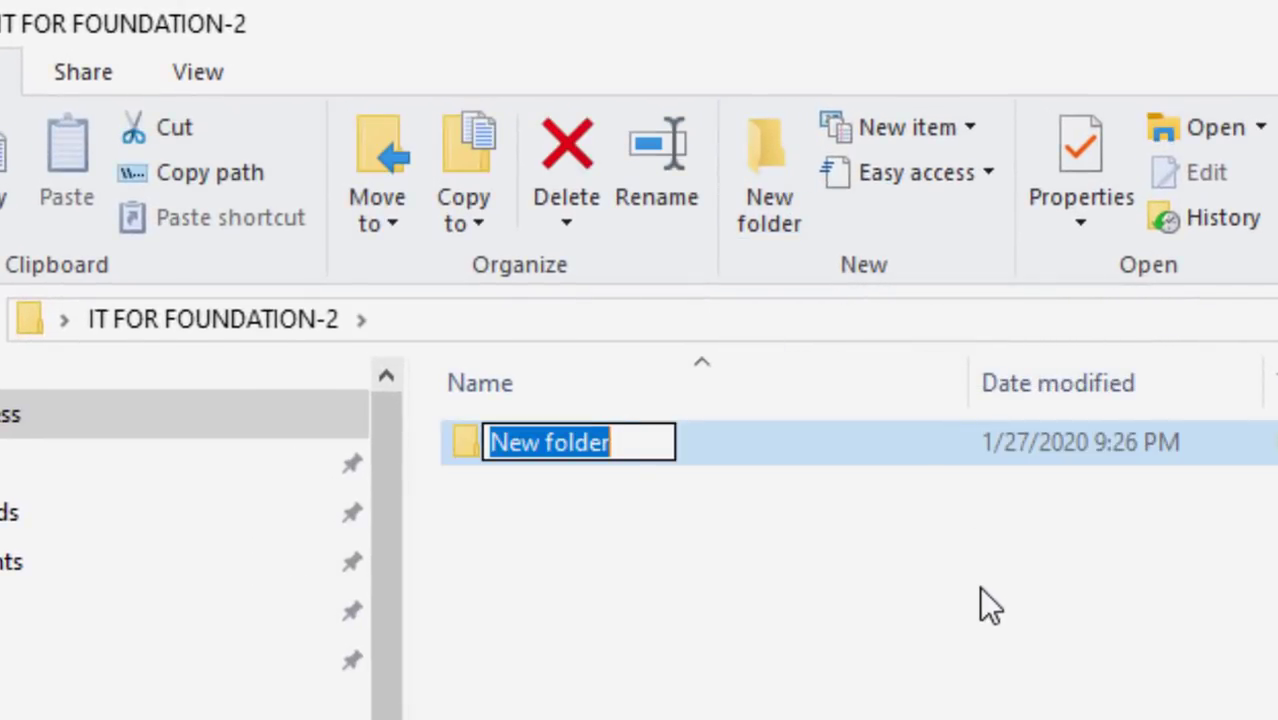
{"action": "type", "text": "AS"}
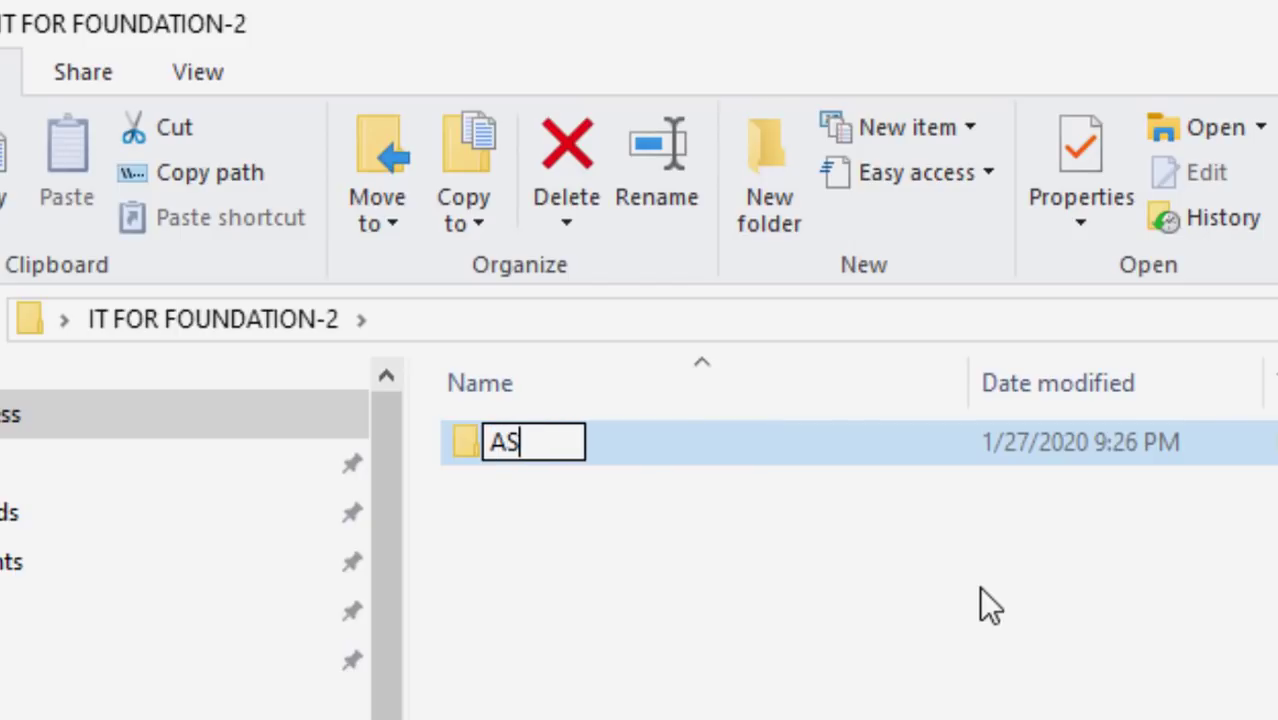
{"action": "type", "text": "S"}
{"action": "type", "text": "ESS"}
{"action": "type", "text": "MWN"}
{"action": "type", "text": "T"}
{"action": "key", "text": "BackSpace"}
{"action": "key", "text": "BackSpace"}
{"action": "key", "text": "BackSpace"}
{"action": "type", "text": "EN"}
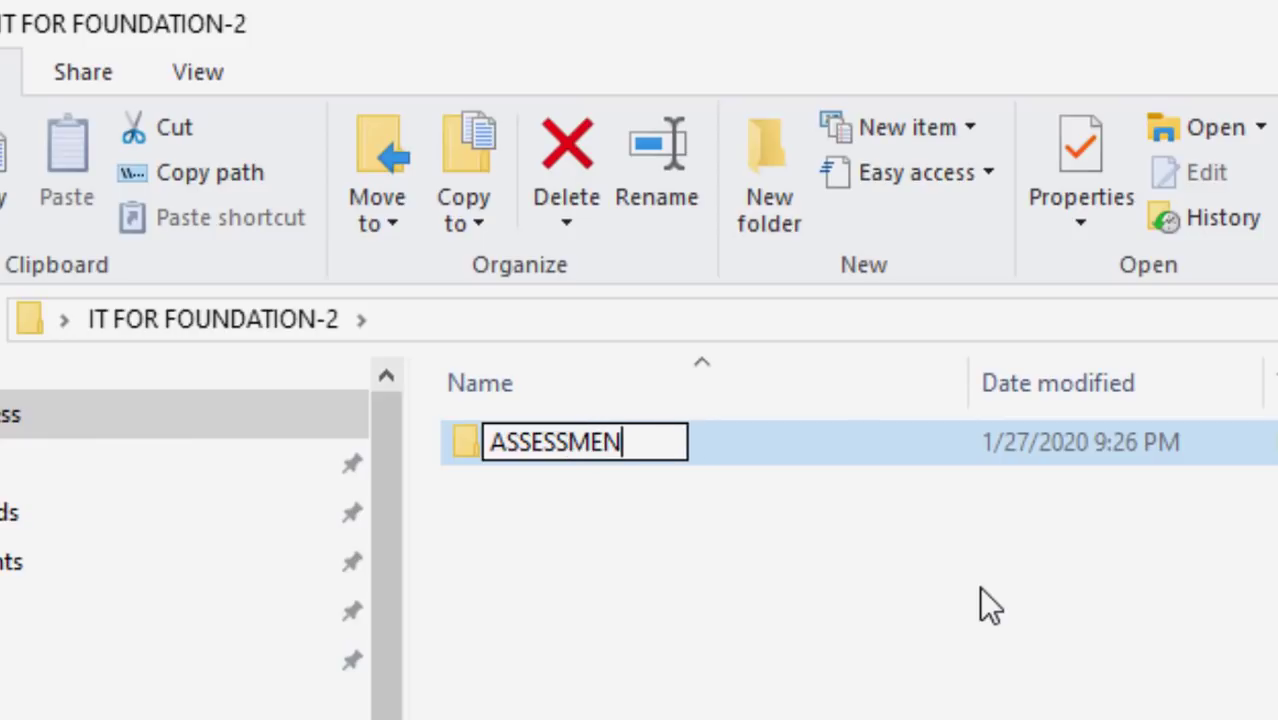
{"action": "type", "text": "T MAT"}
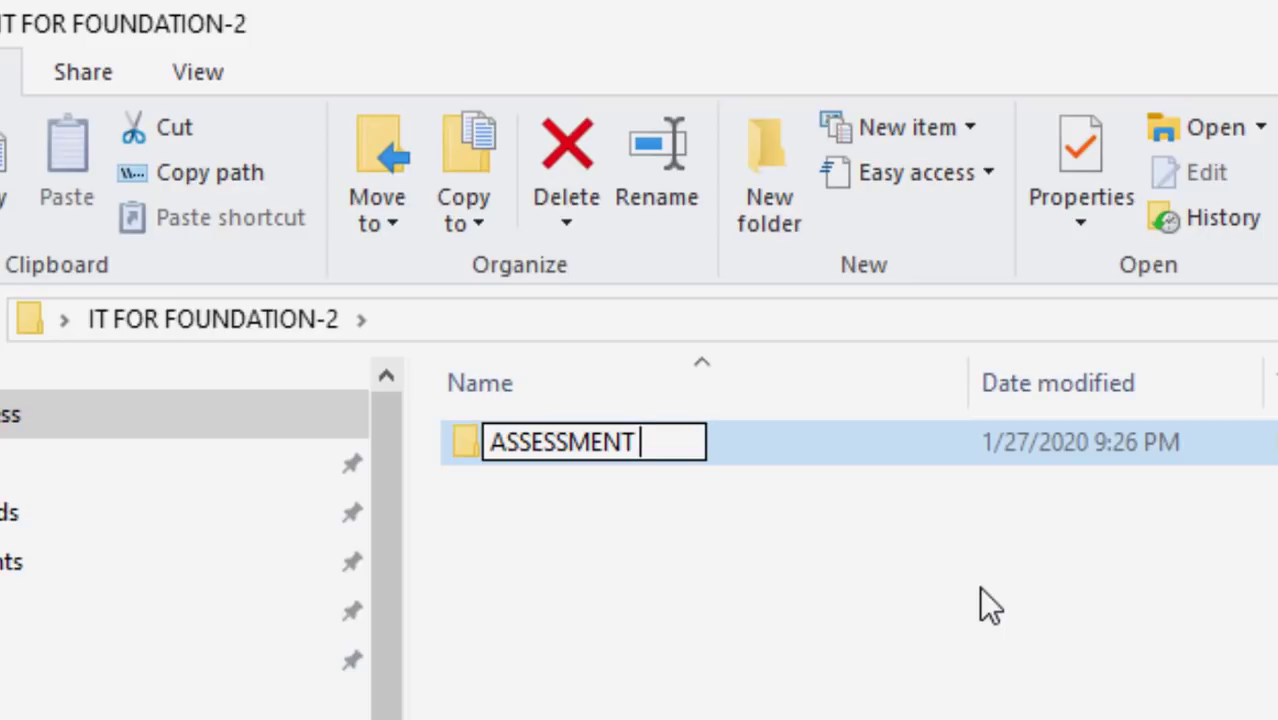
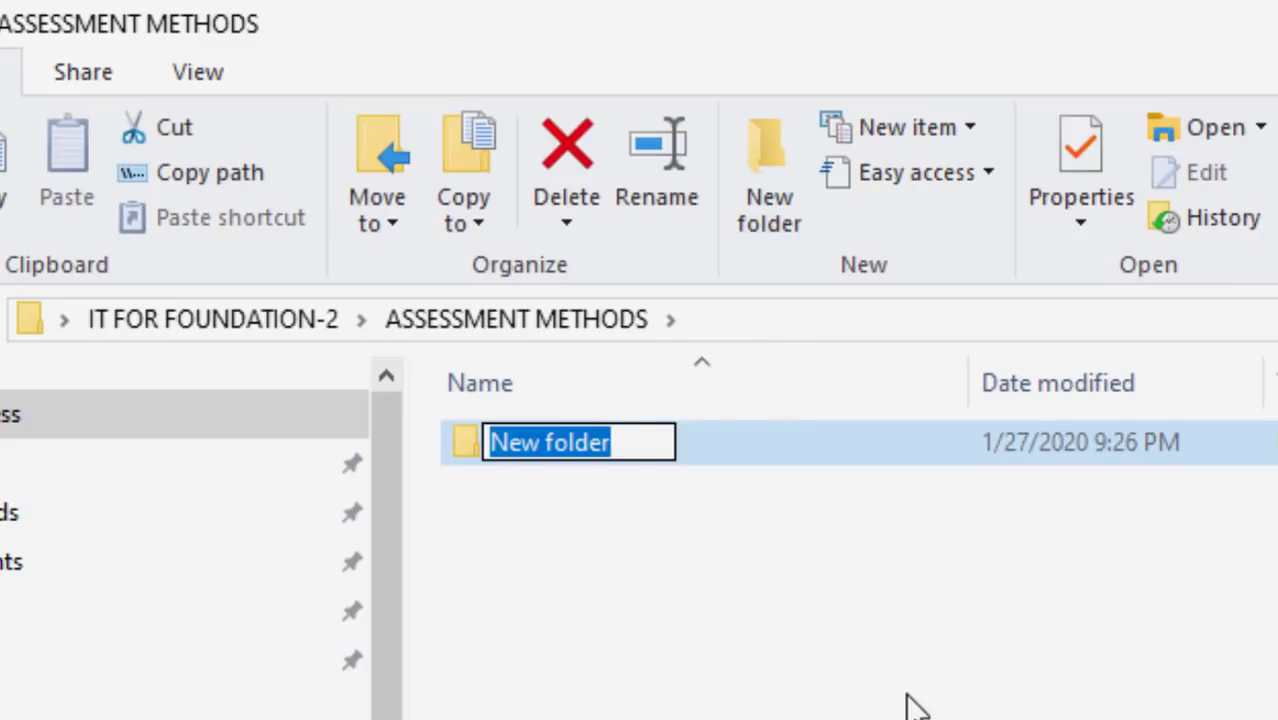
Name the new folder inside "ASSESSMENT METHODS" "FIRST EXAM -30 MARKS".
{"action": "type", "text": "FIRS"}
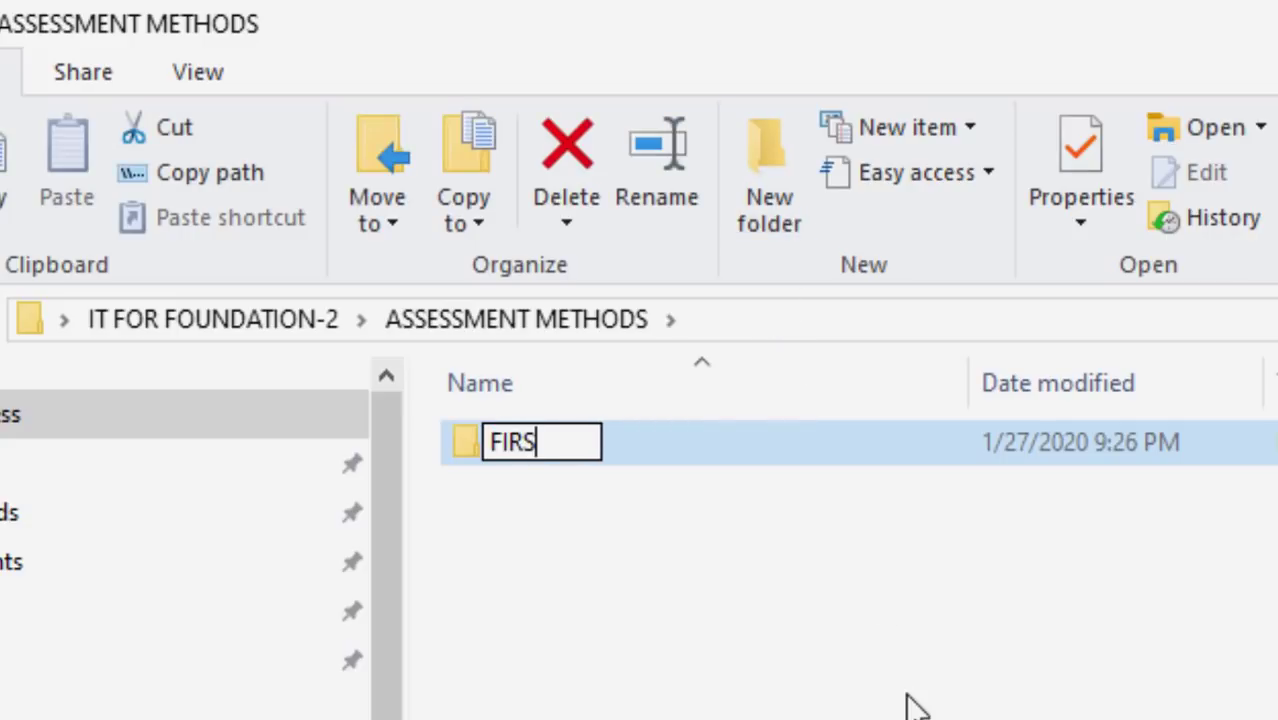
{"action": "type", "text": "T EXAM "}
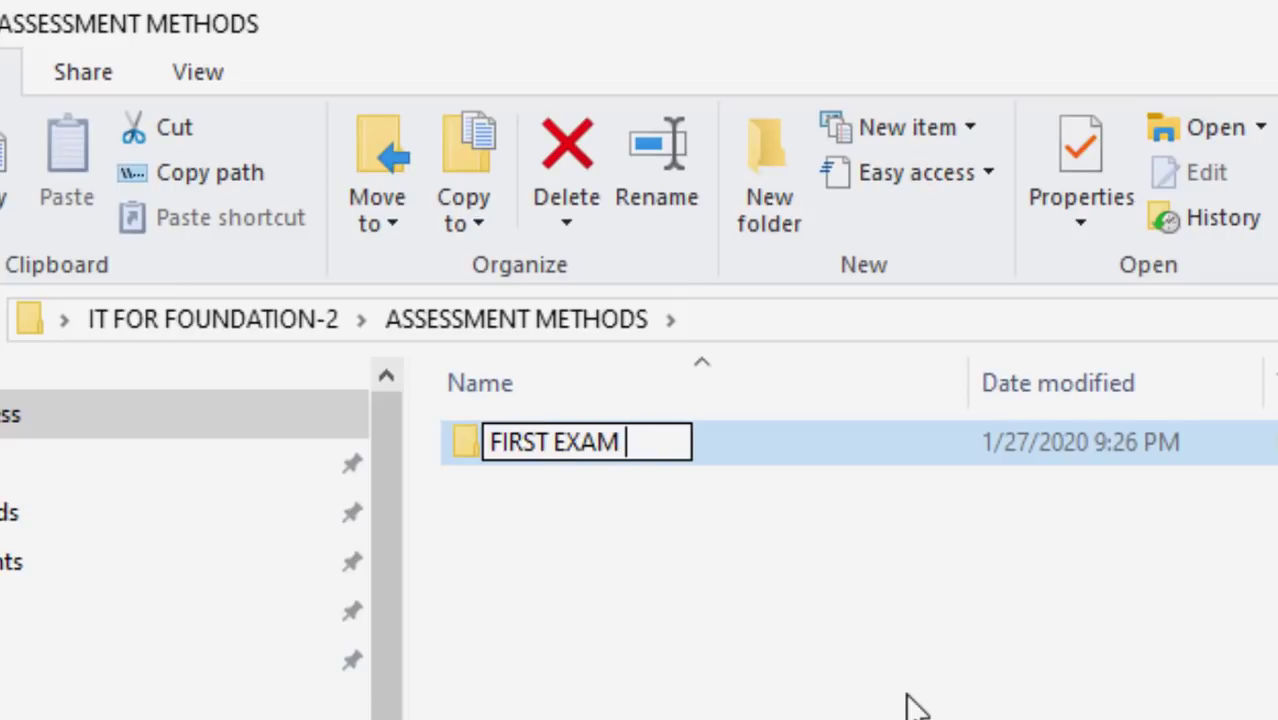
{"action": "type", "text": "-30 "}
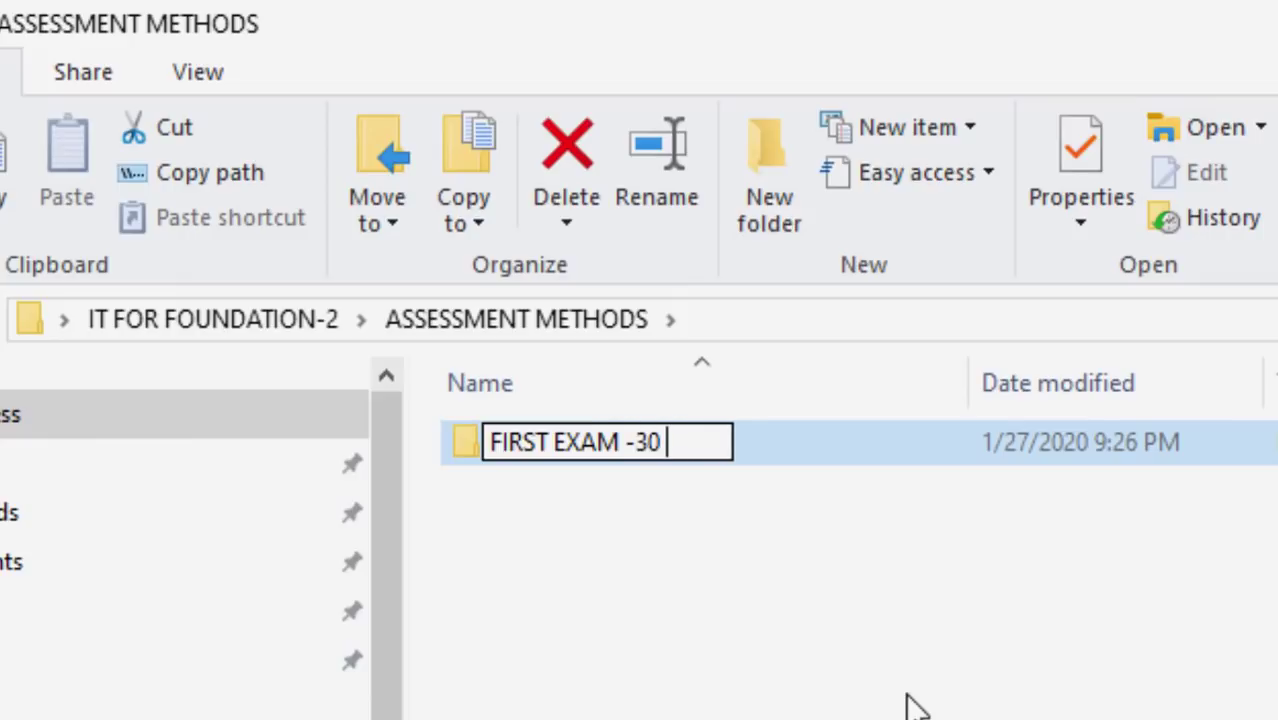
{"action": "type", "text": "MARKA"}
{"action": "key", "text": "BackSpace"}
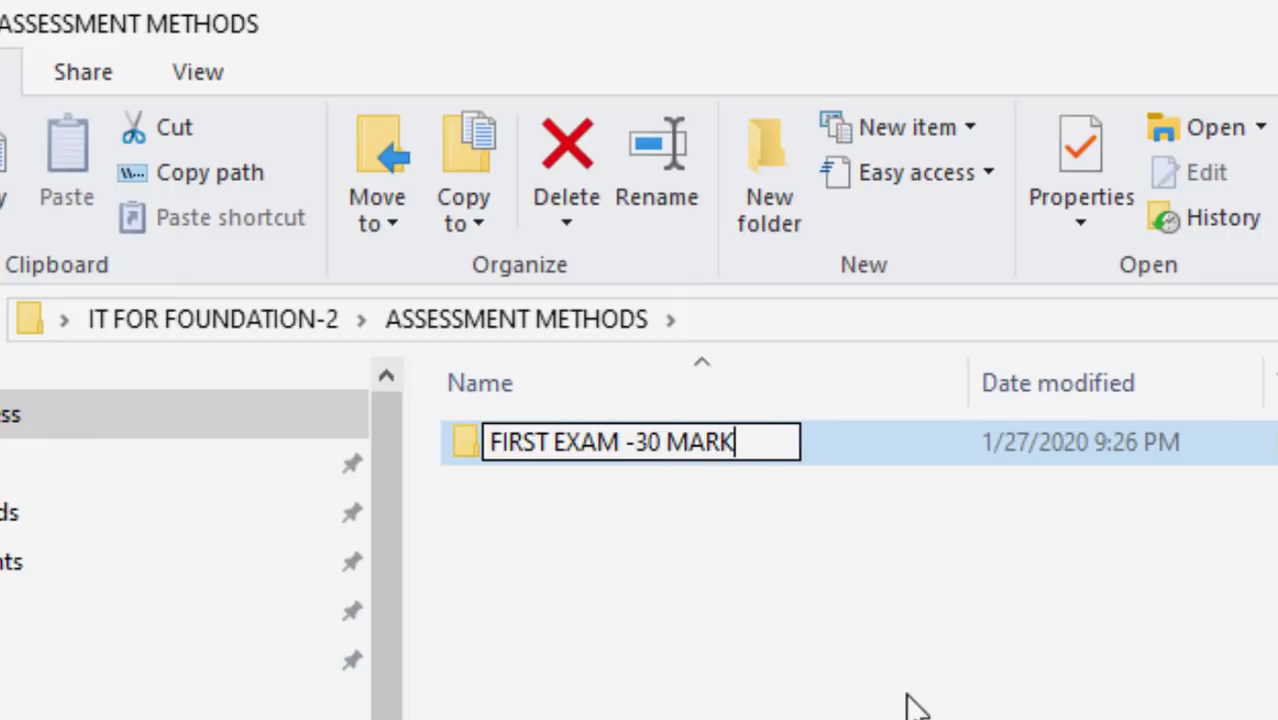
{"action": "type", "text": "S"}
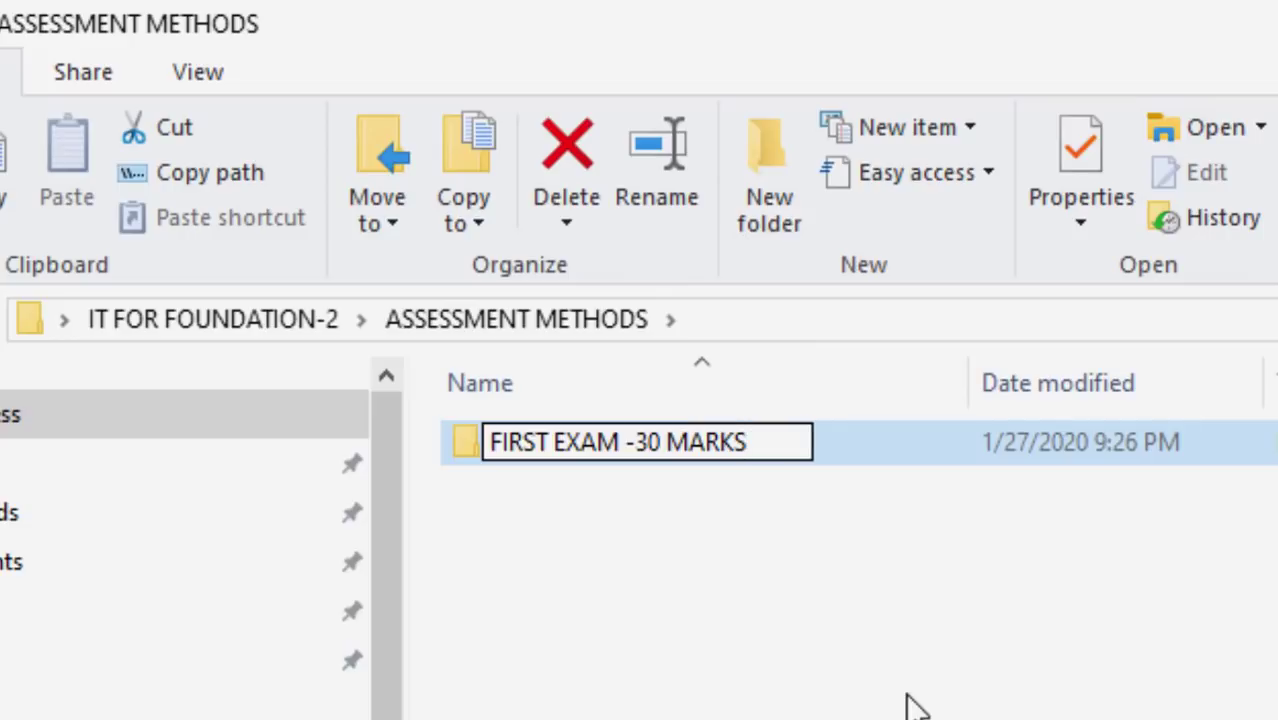
{"action": "key", "text": "Return"}
Create a subfolder named "MID EXAM - 30 MARKS" inside the "ASSESSMENT METHODS" folder.
{"action": "left_click", "coordinate": [773, 210]}
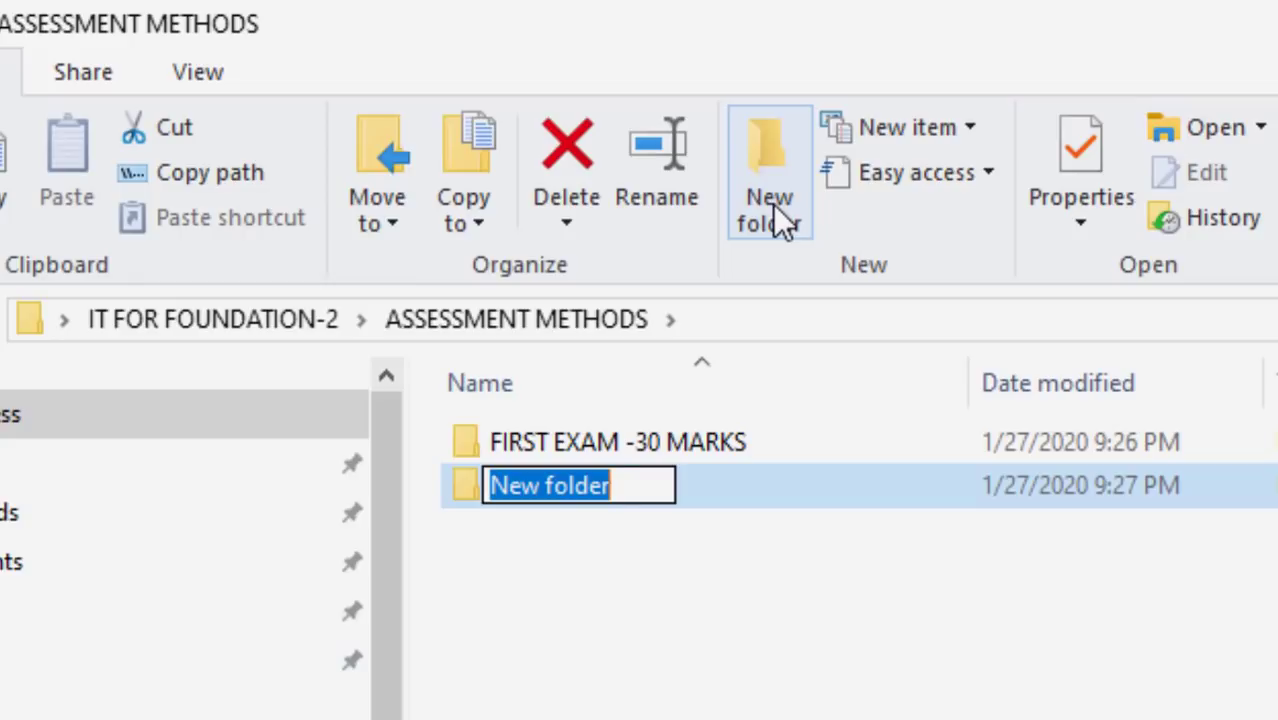
{"action": "type", "text": "MID "}
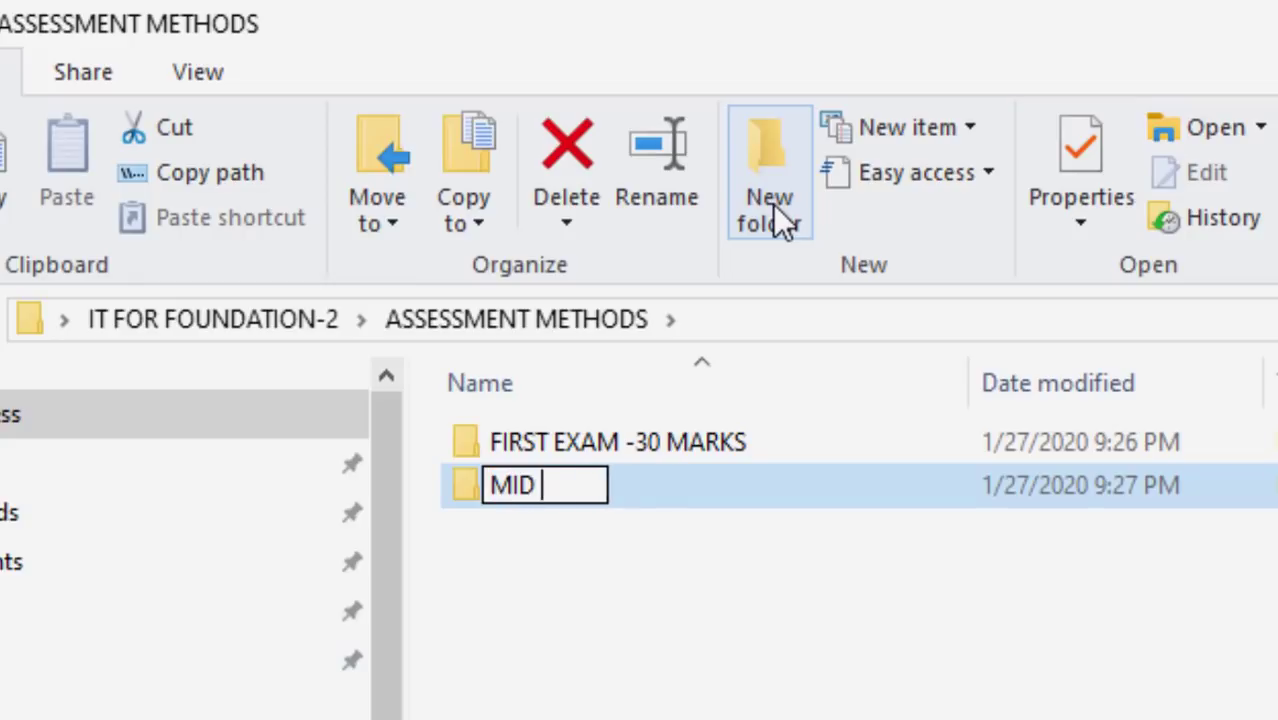
{"action": "type", "text": "EXAM - "}
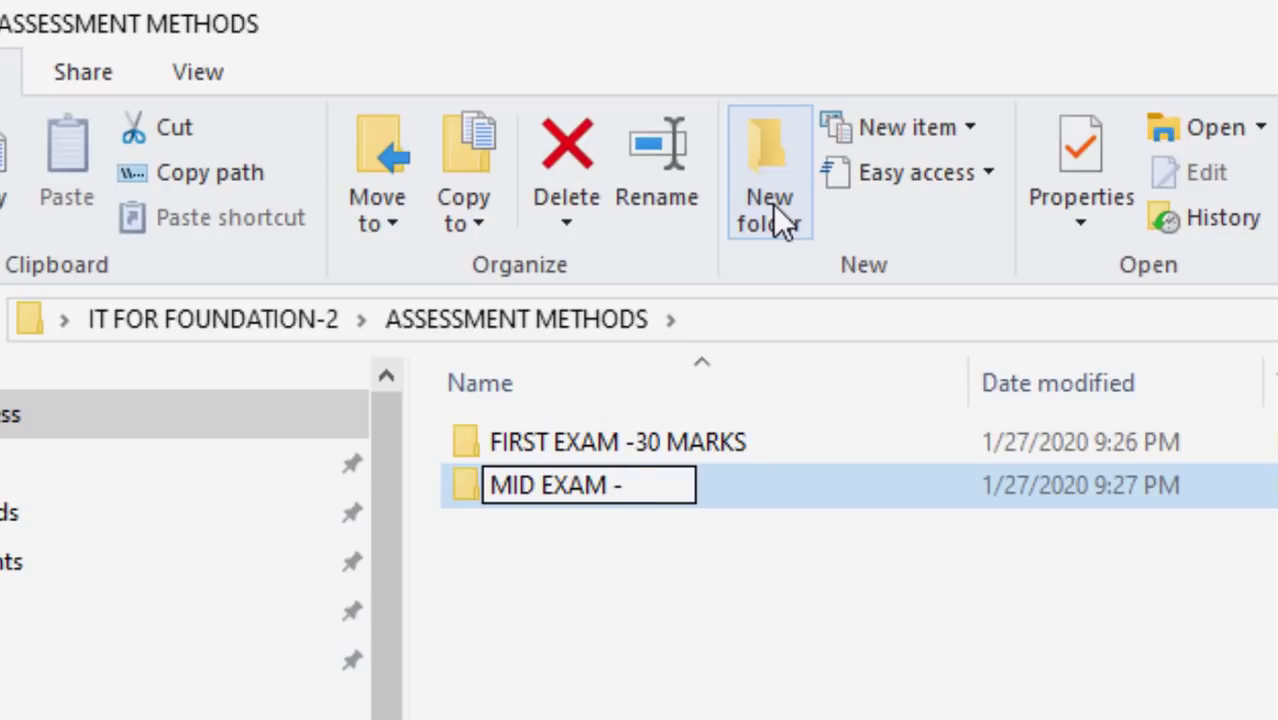
{"action": "type", "text": "30 MA"}
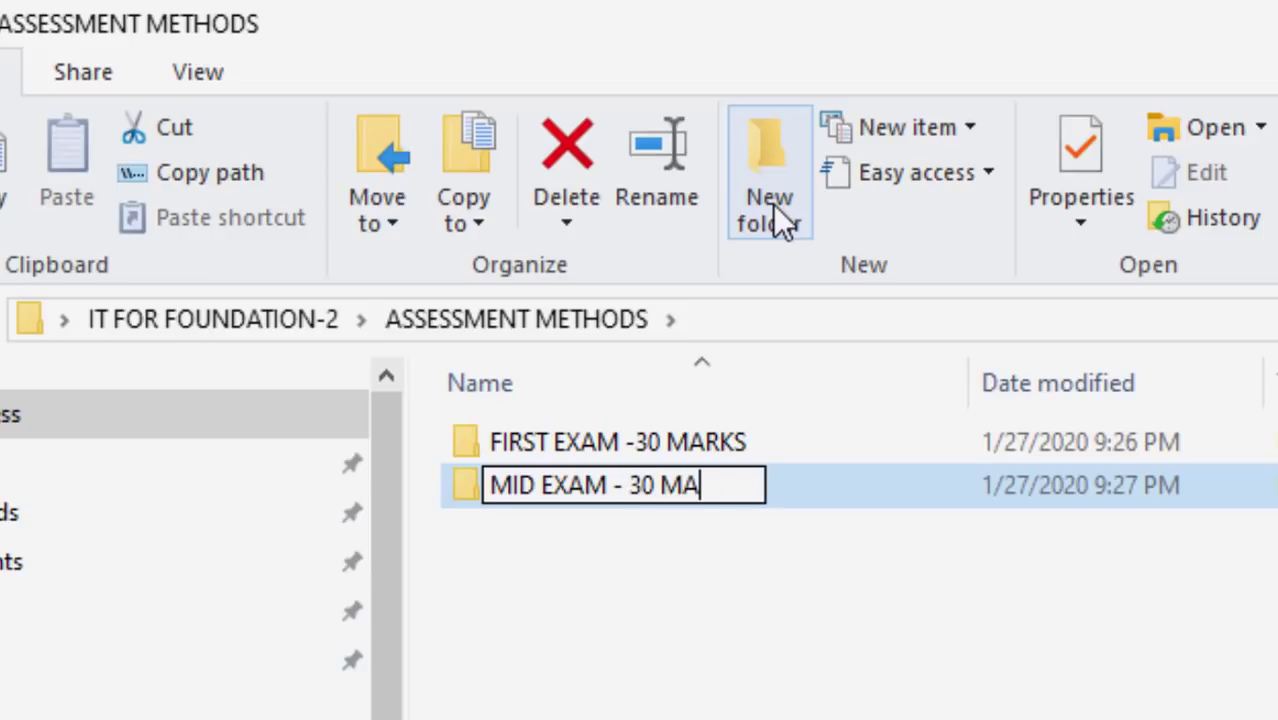
{"action": "type", "text": "RKS"}
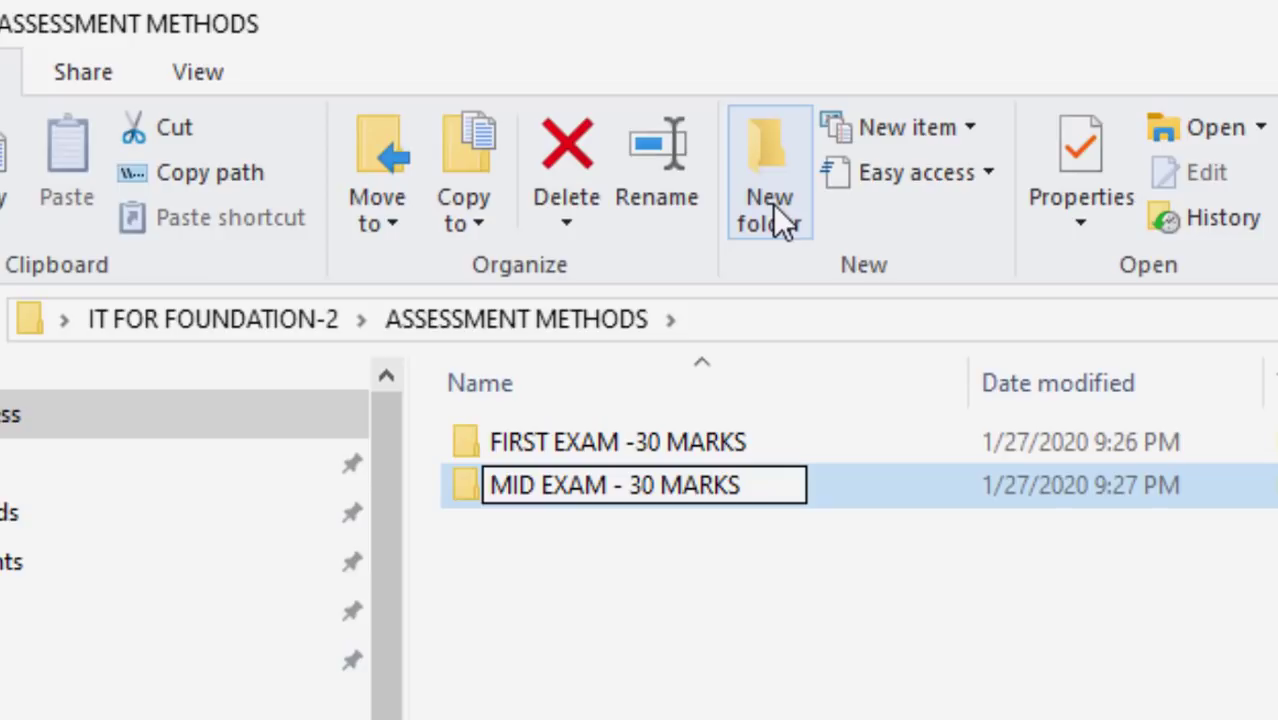
{"action": "key", "text": "Return"}
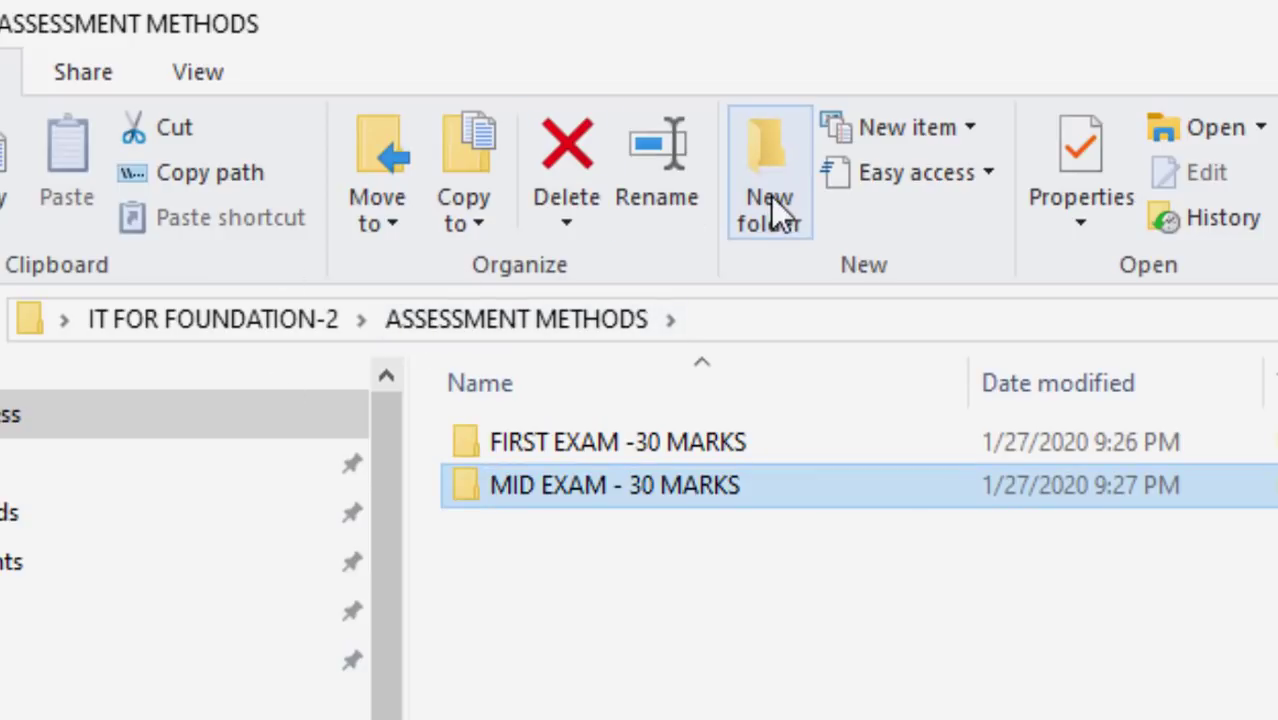
Add another subfolder to "ASSESSMENT METHODS" and name it "ASSIGNMENT - 20 MARKS".
{"action": "left_click", "coordinate": [770, 195]}
{"action": "type", "text": "AS"}
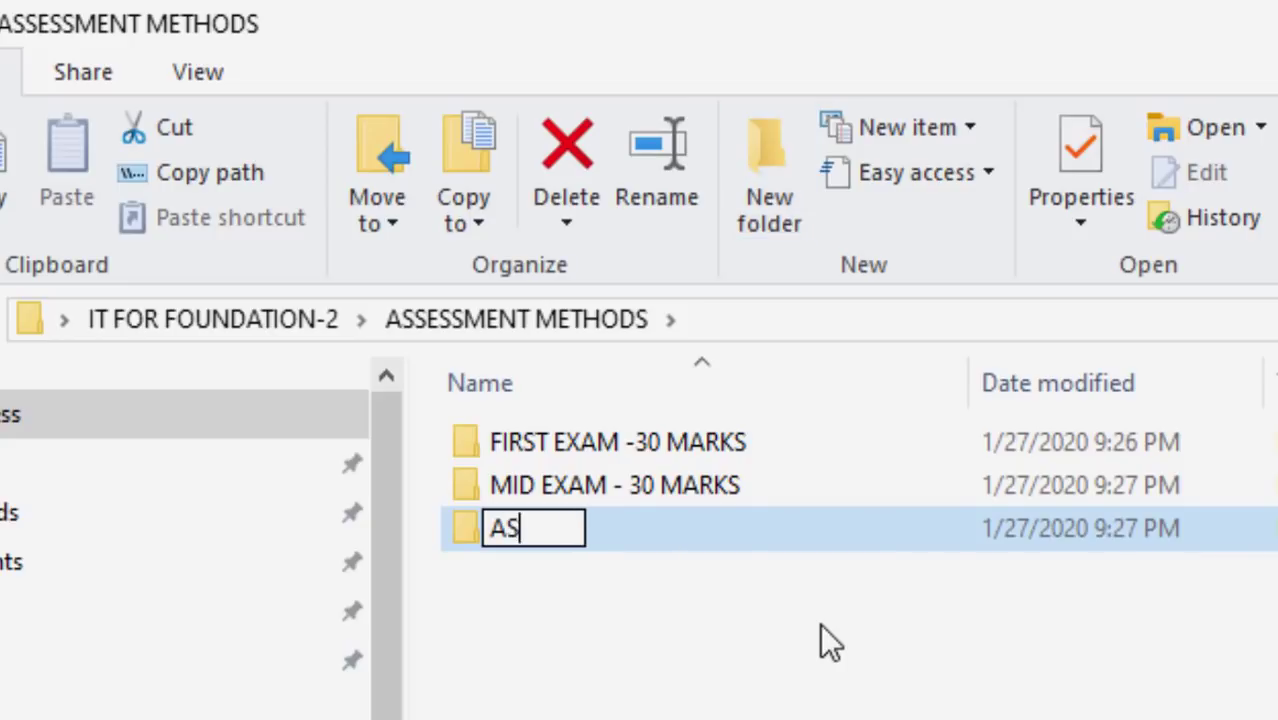
{"action": "type", "text": "S"}
{"action": "type", "text": "IG"}
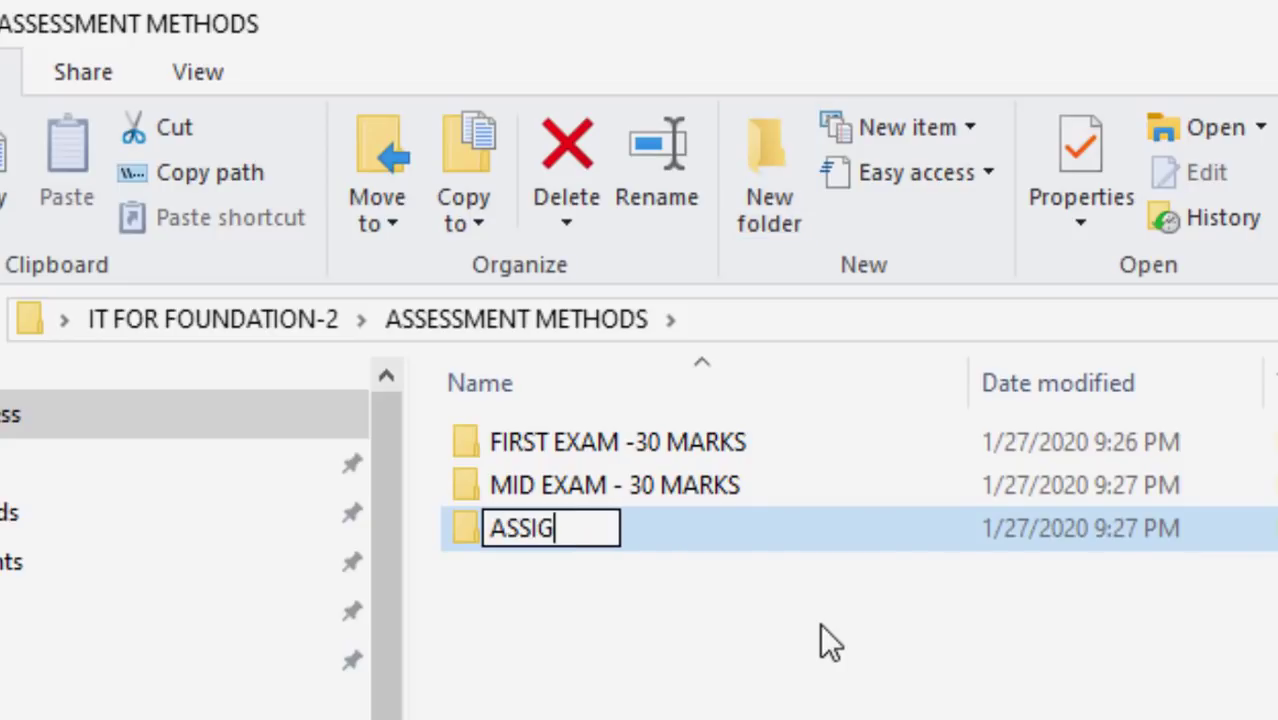
{"action": "type", "text": "NME"}
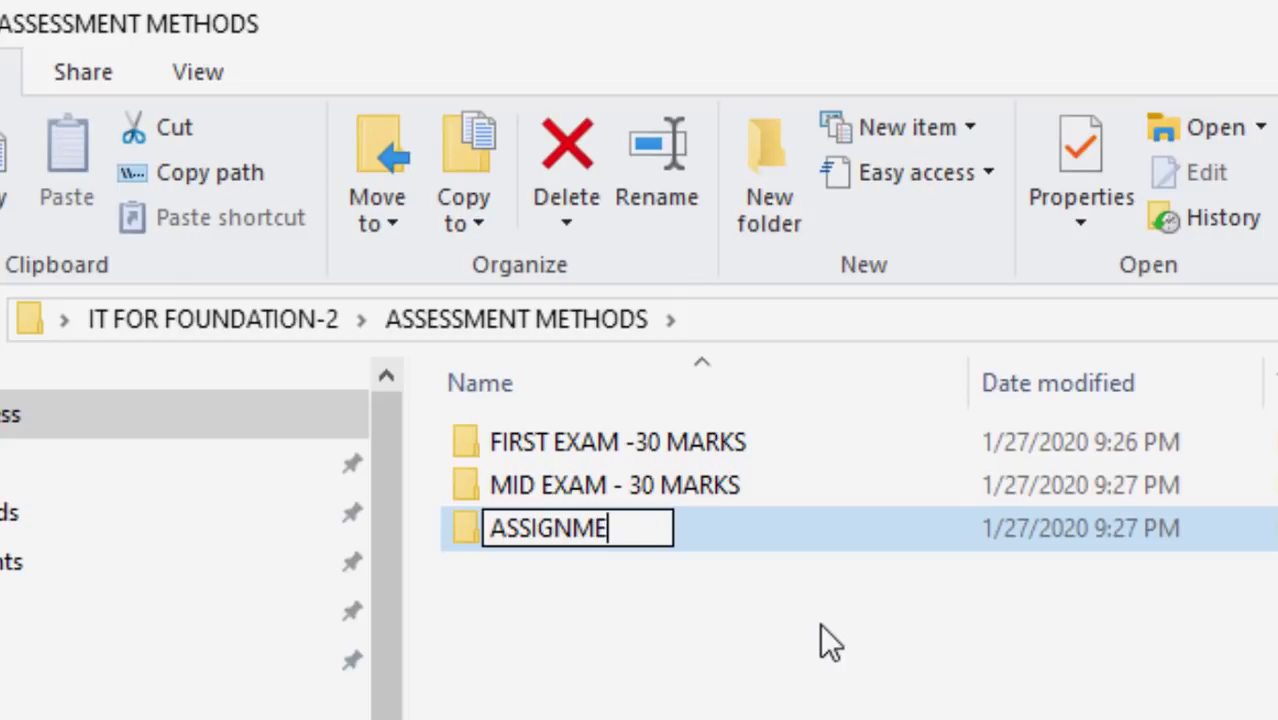
{"action": "type", "text": "NT _"}
{"action": "key", "text": "BackSpace"}
{"action": "type", "text": "- 20"}
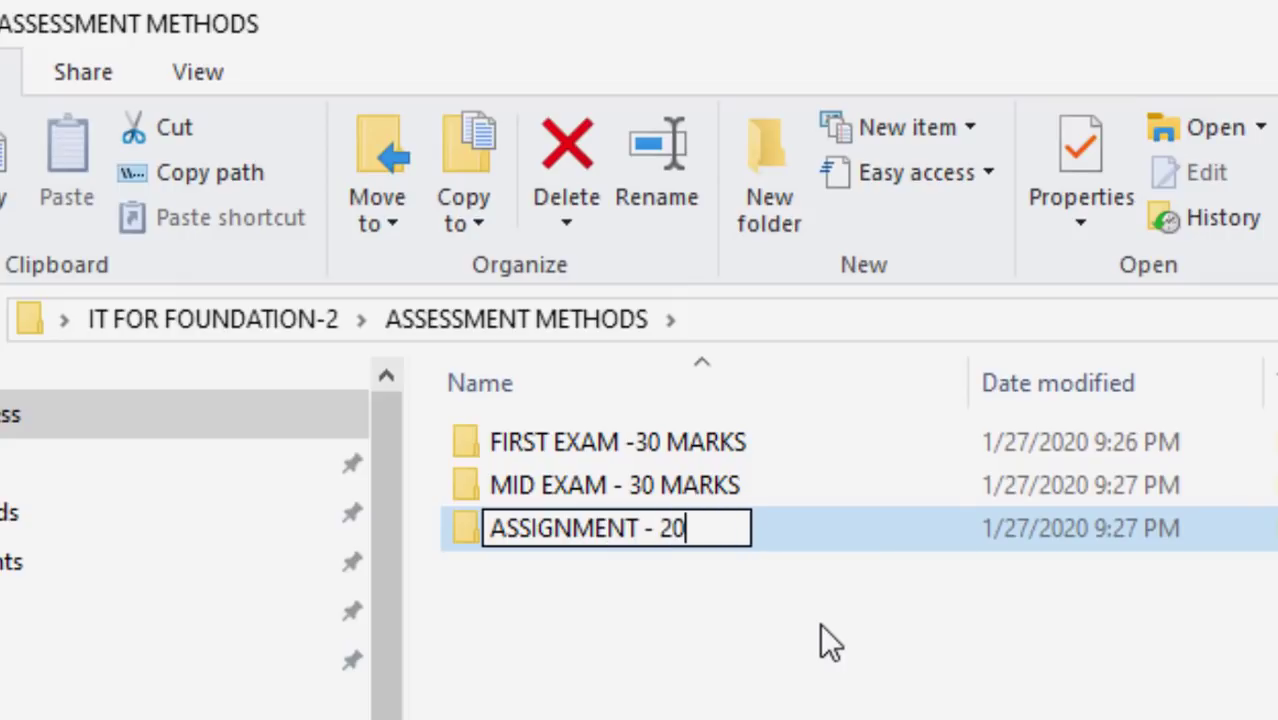
{"action": "type", "text": " MARKS"}
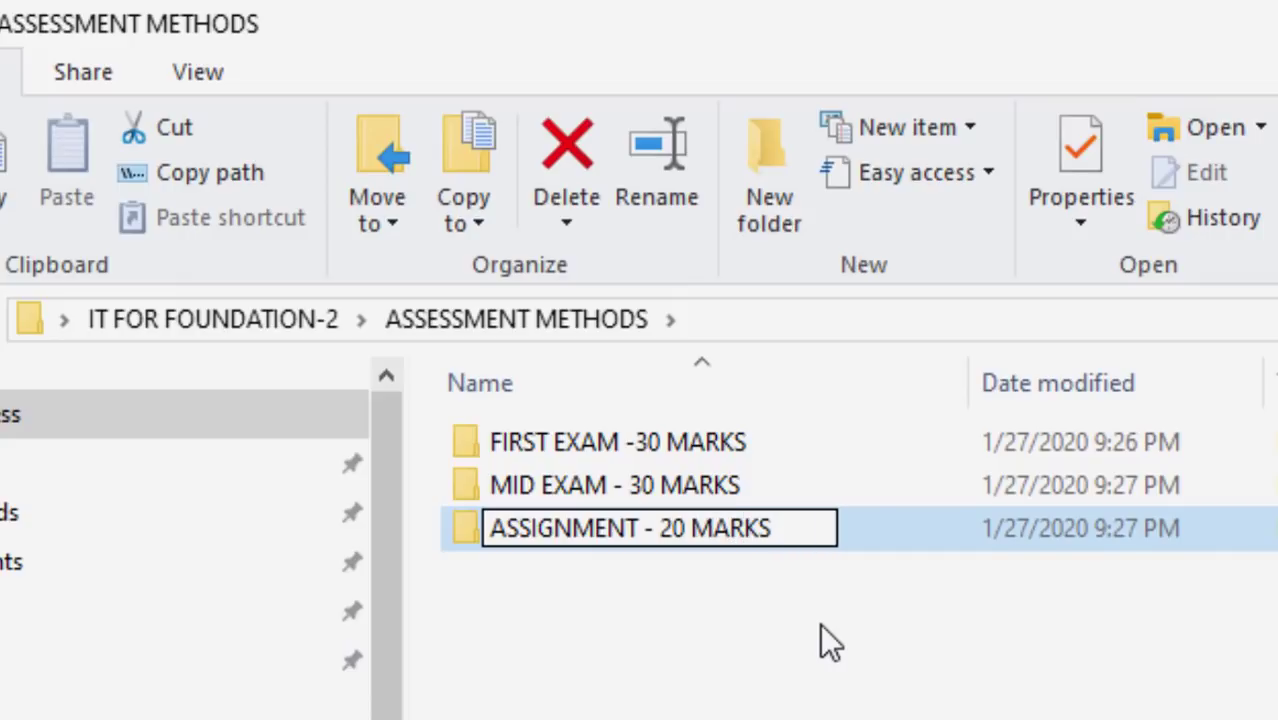
{"action": "key", "text": "Return"}
Create the fourth subfolder in "ASSESSMENT METHODS" with the name "FINAL EXAM - 20 MARKS".
{"action": "left_click", "coordinate": [798, 195]}
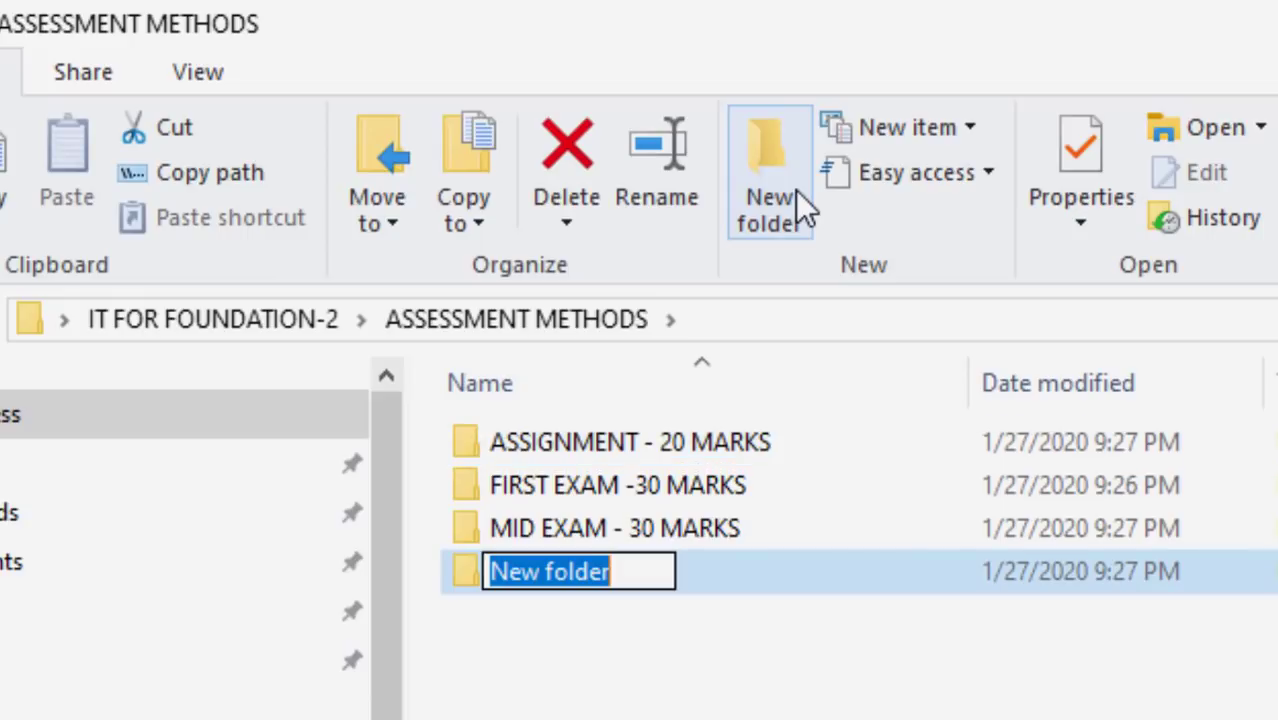
{"action": "type", "text": "Fin"}
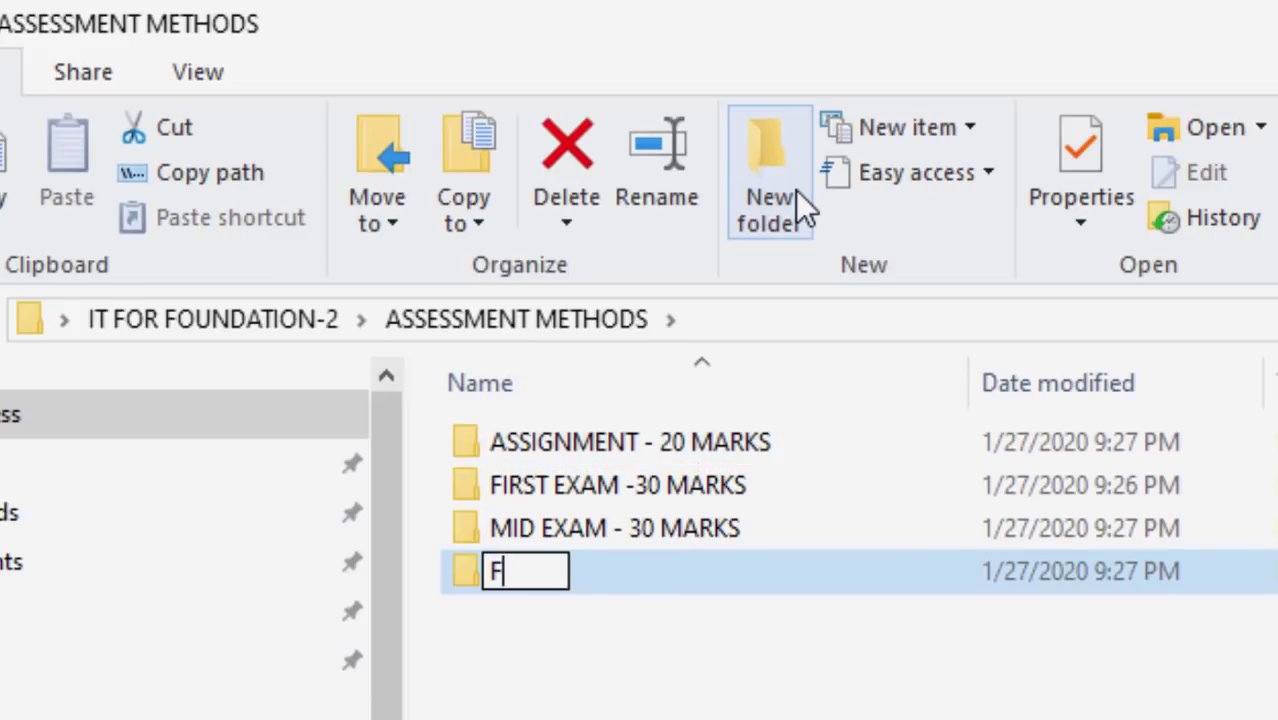
{"action": "key", "text": "BackSpace"}
{"action": "key", "text": "BackSpace"}
{"action": "type", "text": "INA"}
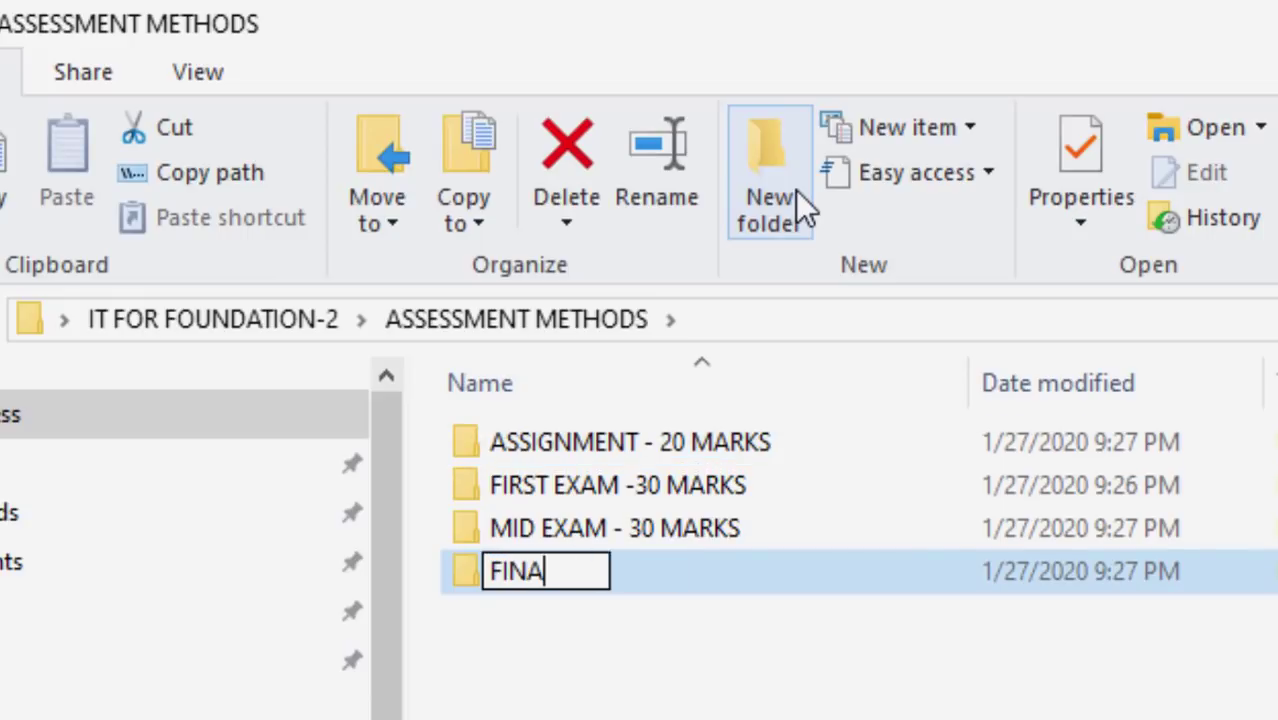
{"action": "type", "text": "L EXAM _"}
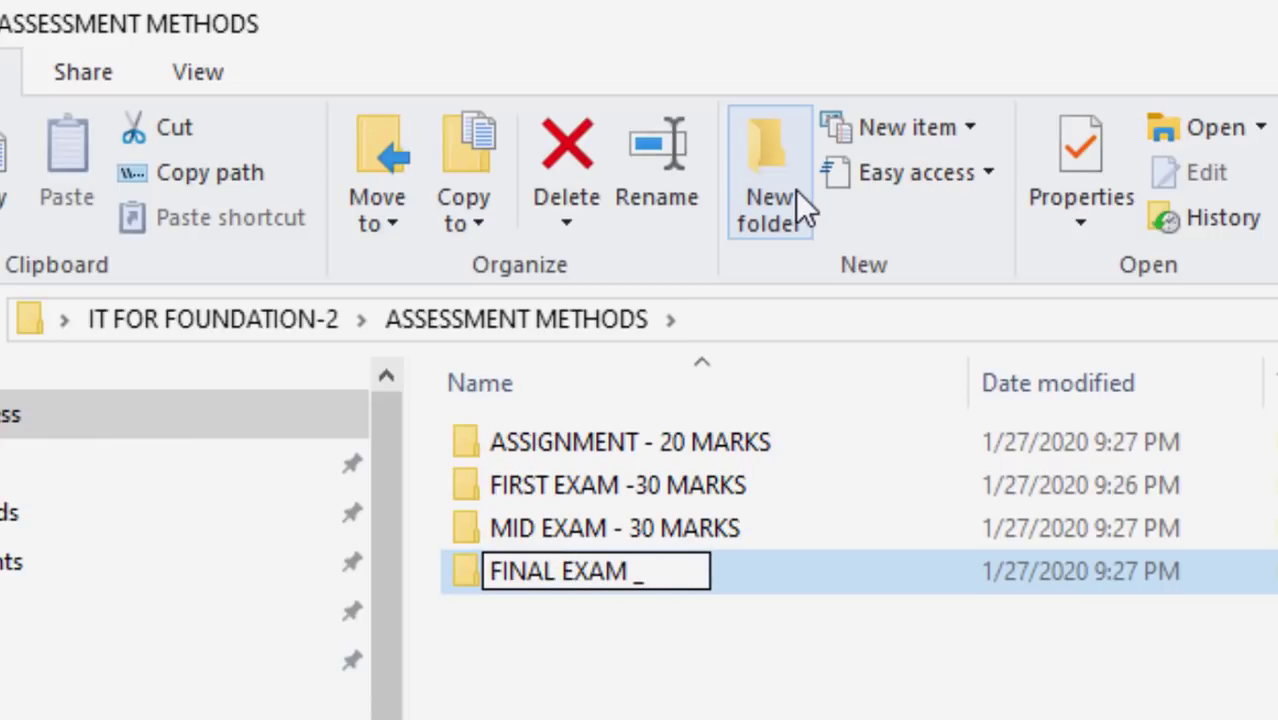
{"action": "key", "text": "BackSpace"}
{"action": "type", "text": "- 20"}
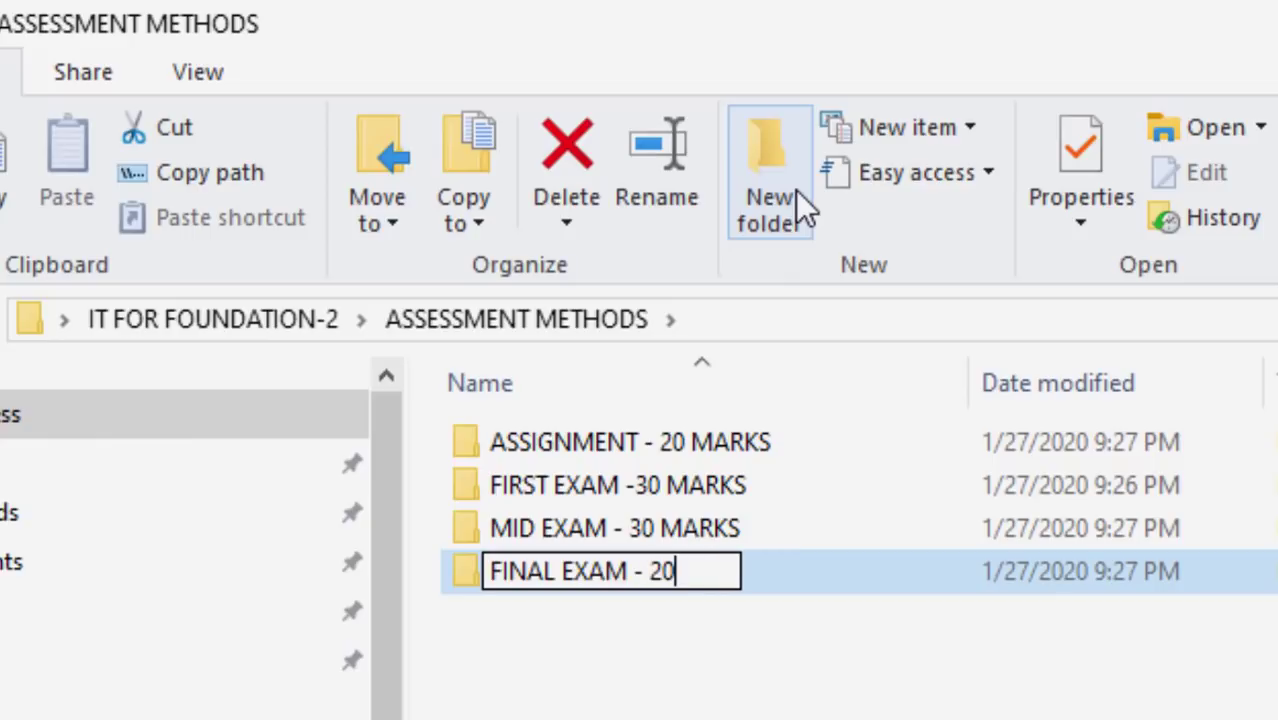
{"action": "type", "text": " MARKS"}
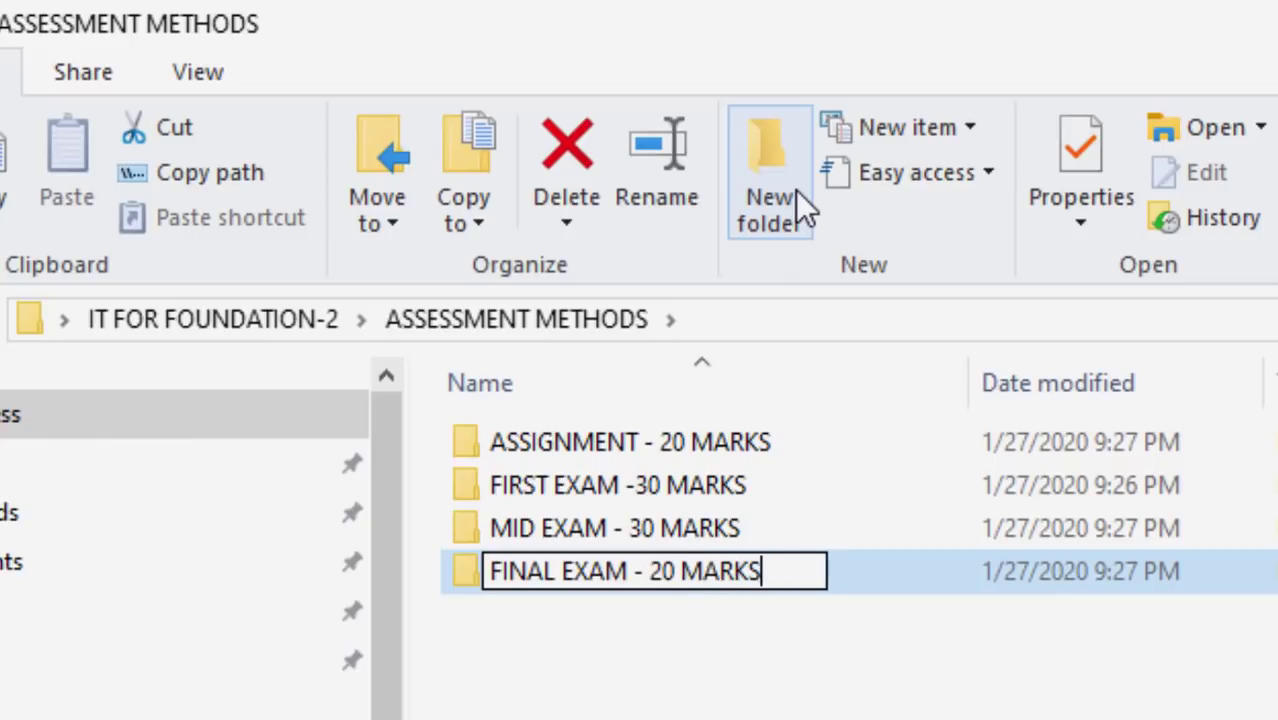
{"action": "key", "text": "Return"}
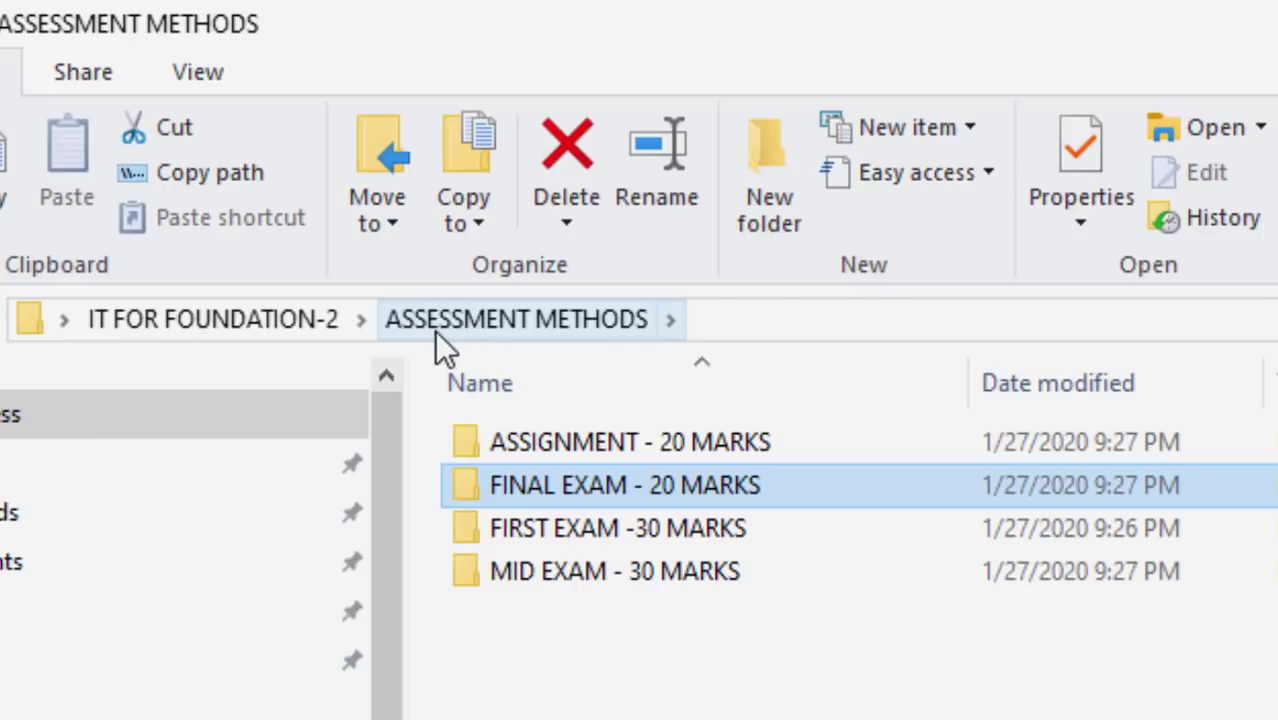
Check the assignment, final, first and mid exam subfolders in "ASSESSMENT METHODS" one by one.
{"action": "left_click", "coordinate": [765, 452]}
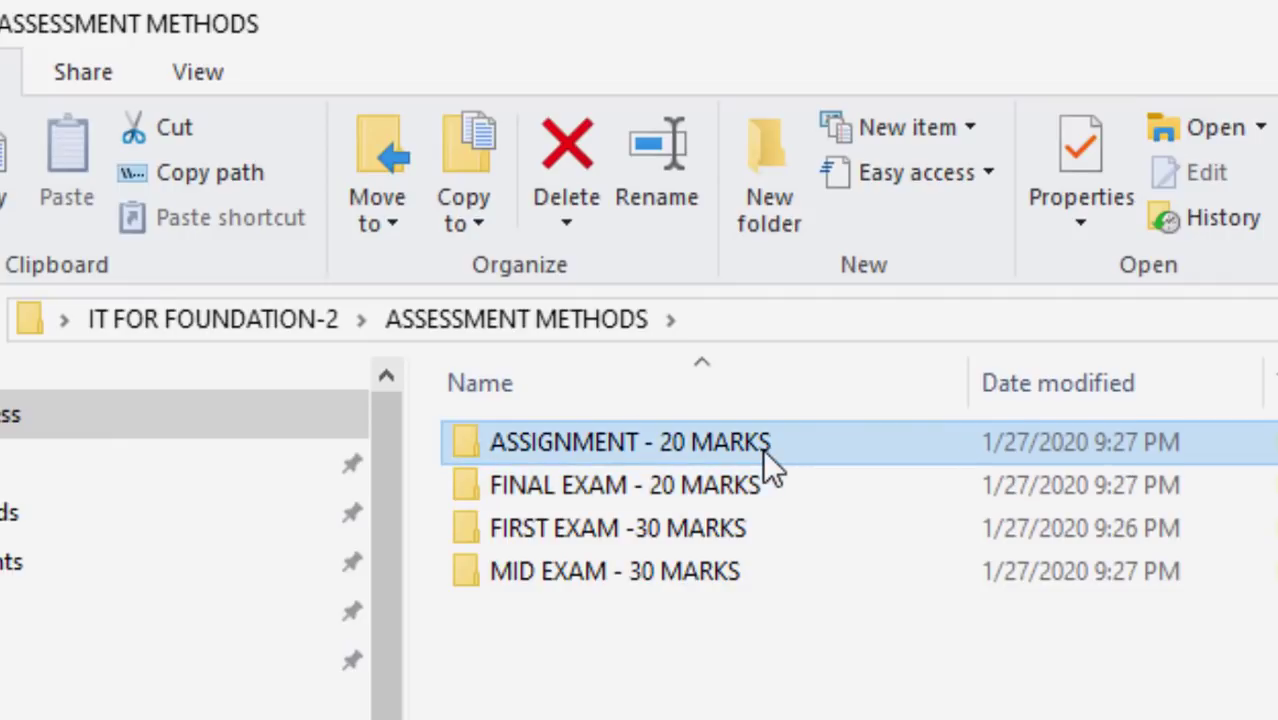
{"action": "left_click", "coordinate": [758, 484]}
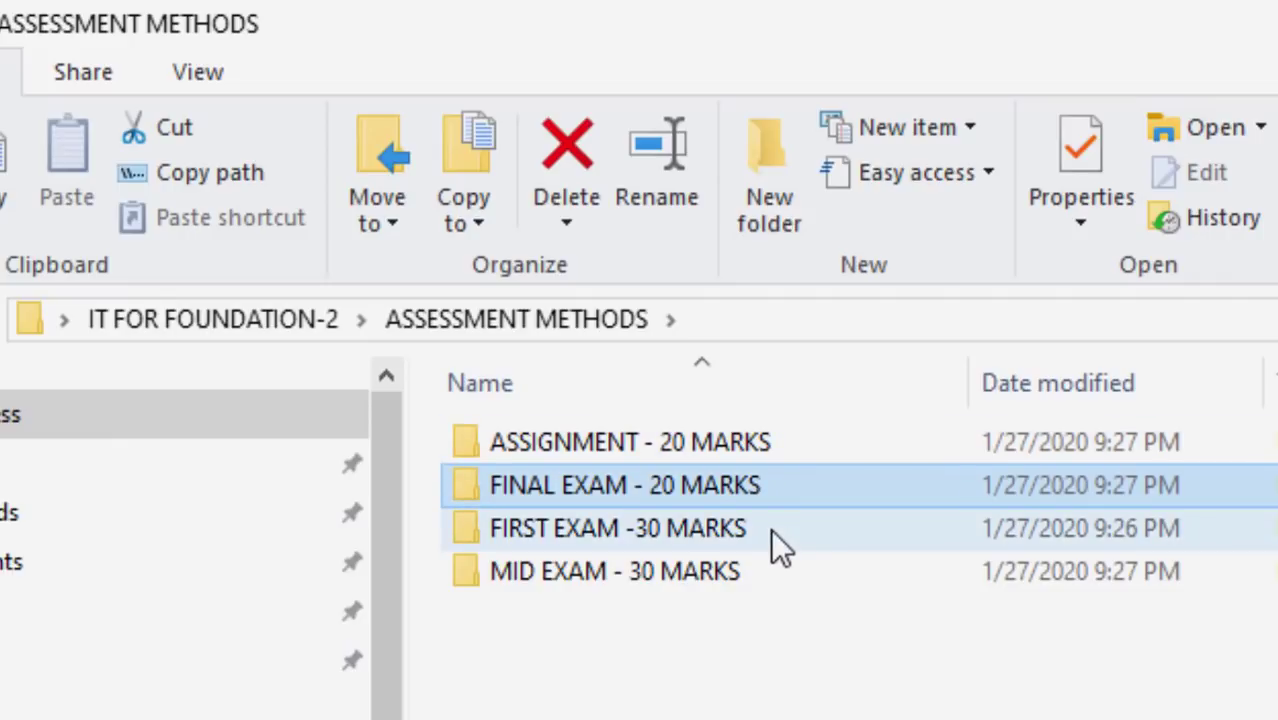
{"action": "left_click", "coordinate": [770, 528]}
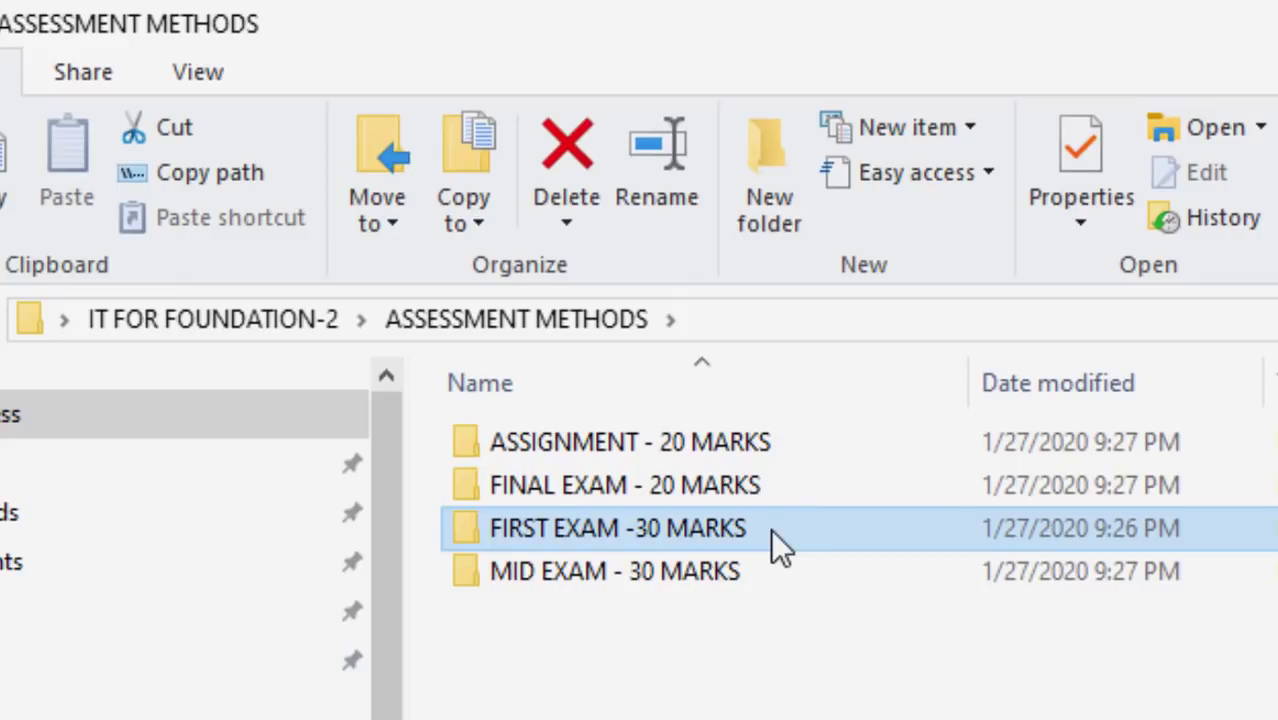
{"action": "left_click", "coordinate": [797, 586]}
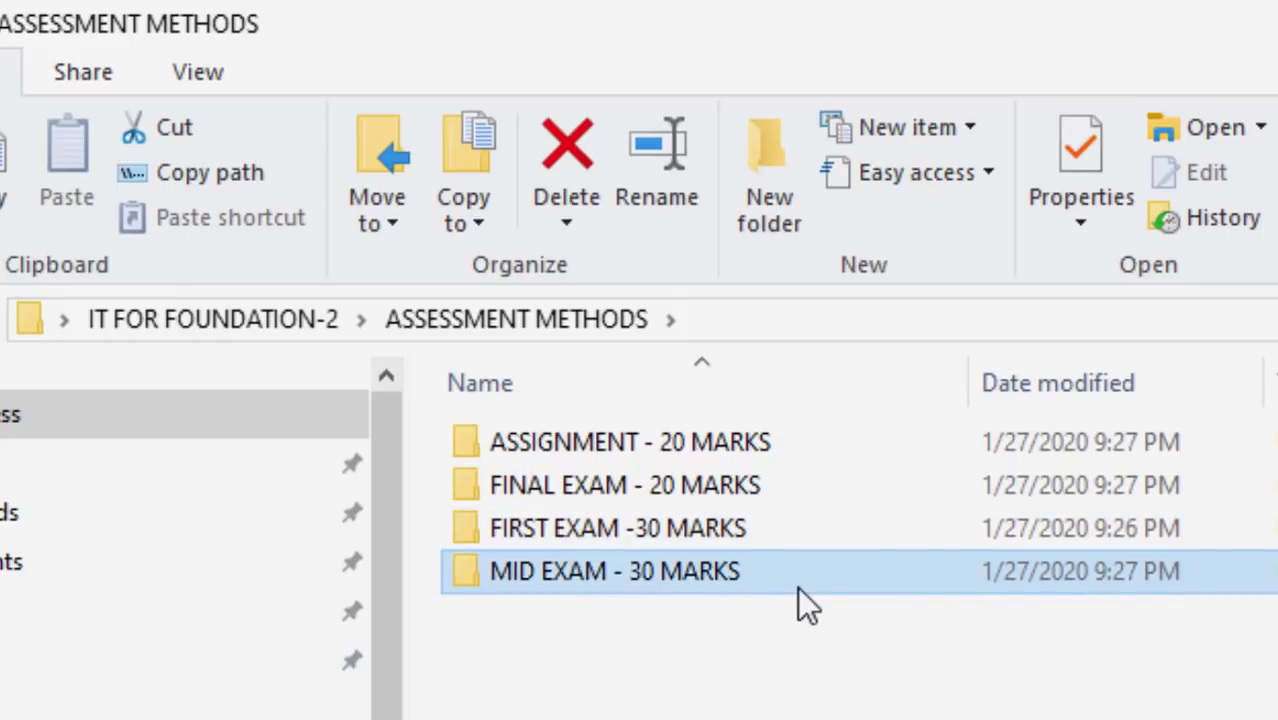
Switch to the "File Management" document in Word and read task 2 about which folder to delete.
{"action": "key", "text": "alt+Tab"}
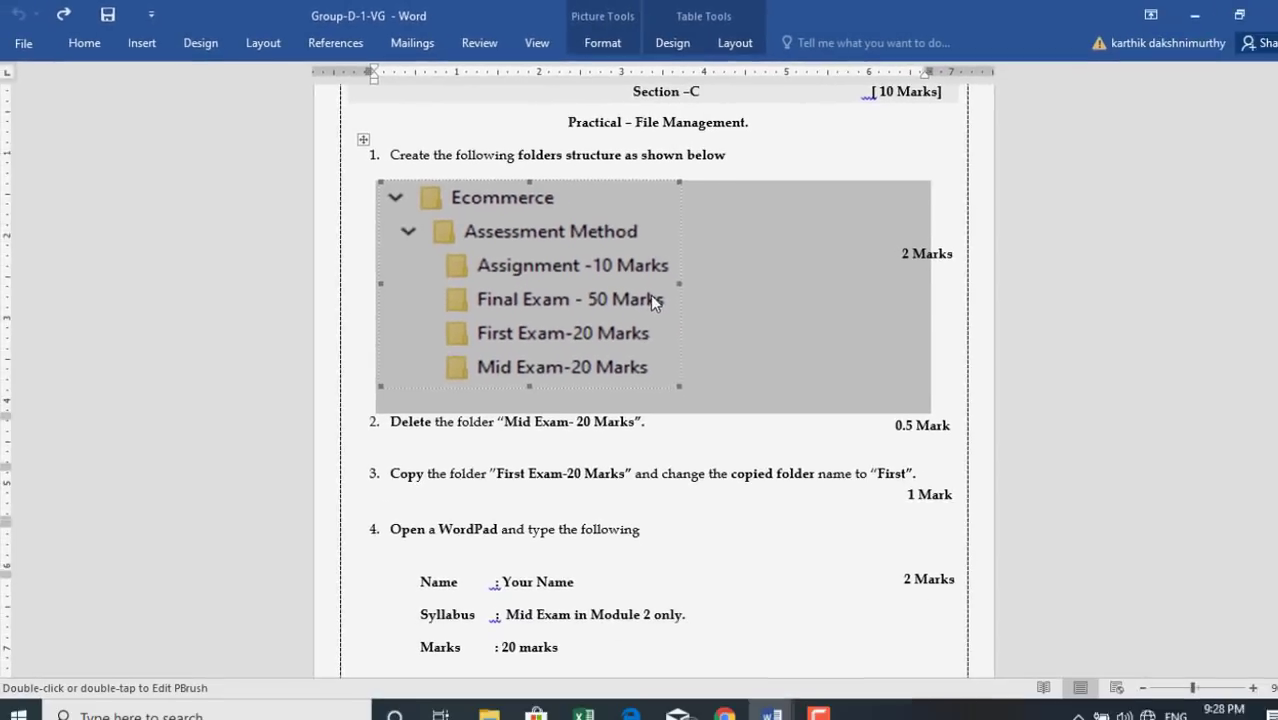
{"action": "left_click", "coordinate": [658, 421]}
{"action": "key", "text": "alt+Tab"}
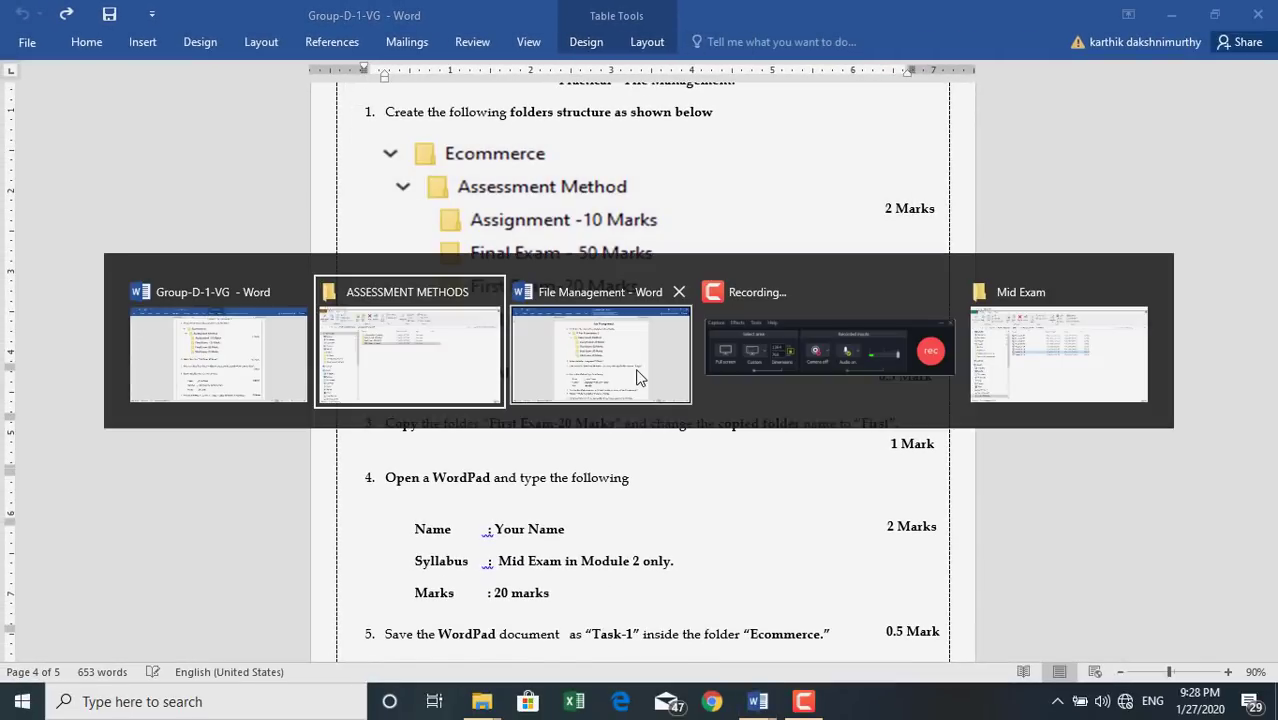
{"action": "left_click", "coordinate": [638, 372]}
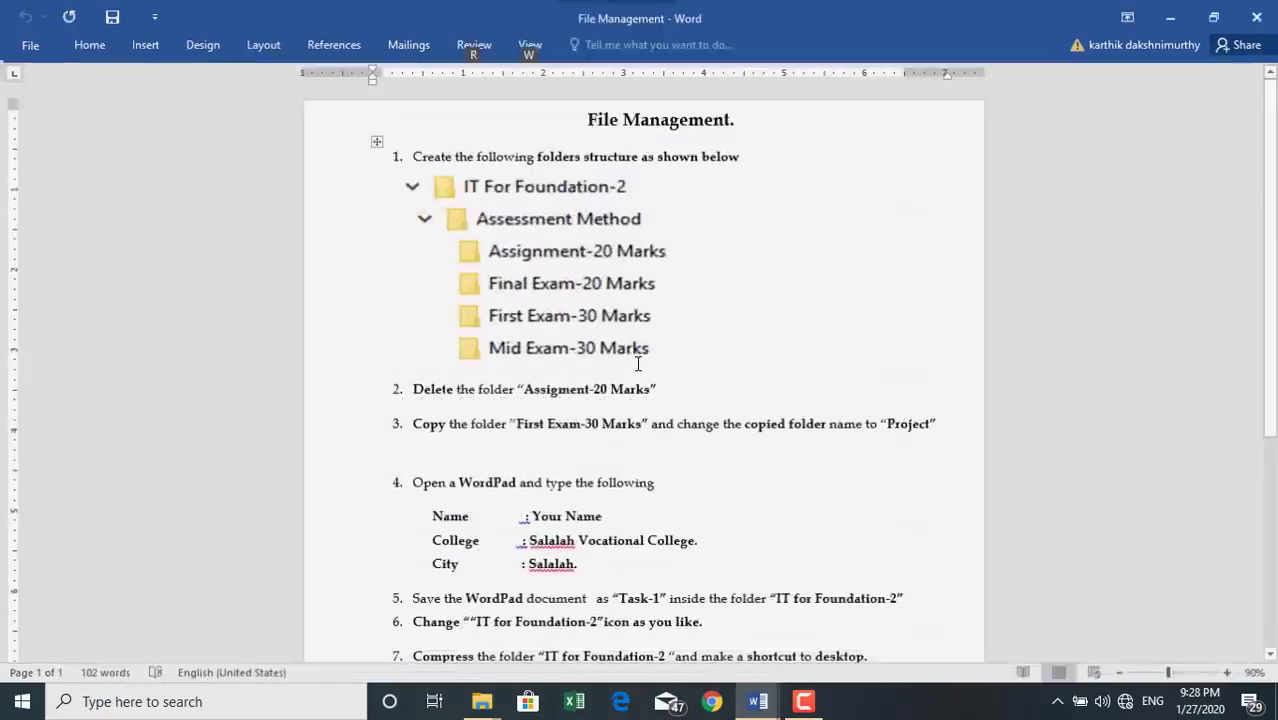
{"action": "scroll", "coordinate": [629, 333], "scroll_direction": "down", "scroll_amount": 2}
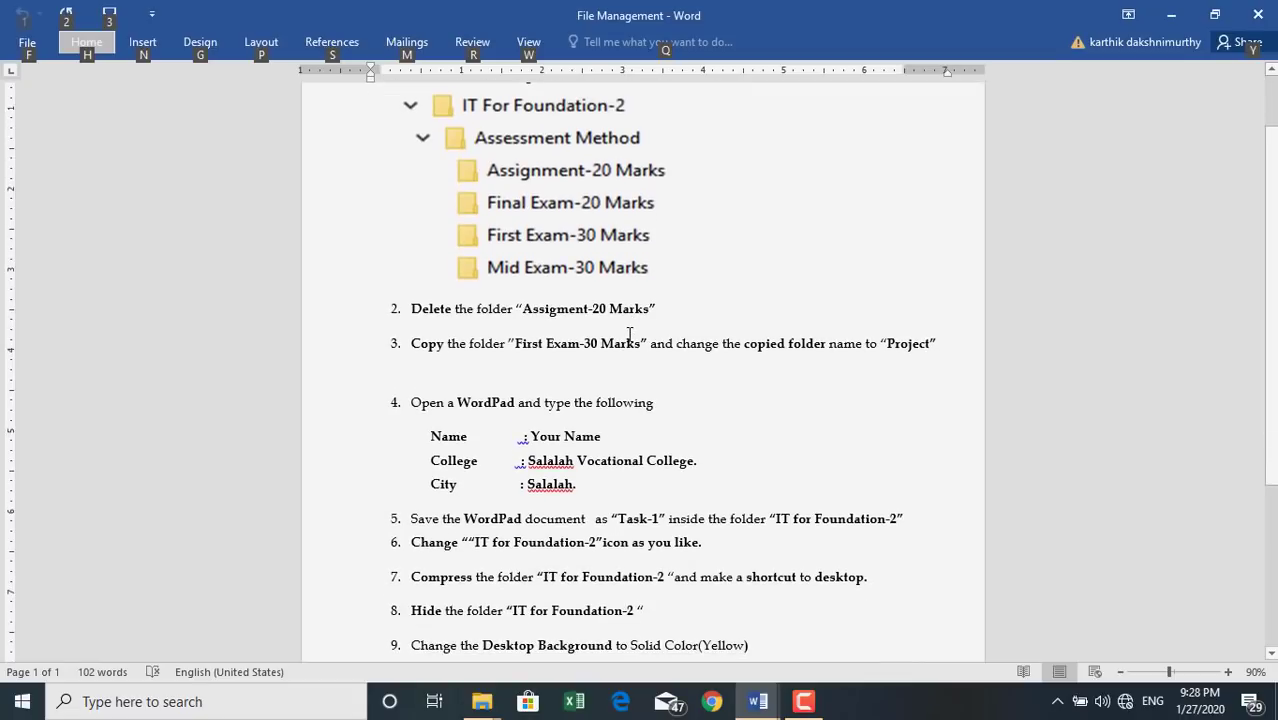
{"action": "left_click", "coordinate": [440, 312]}
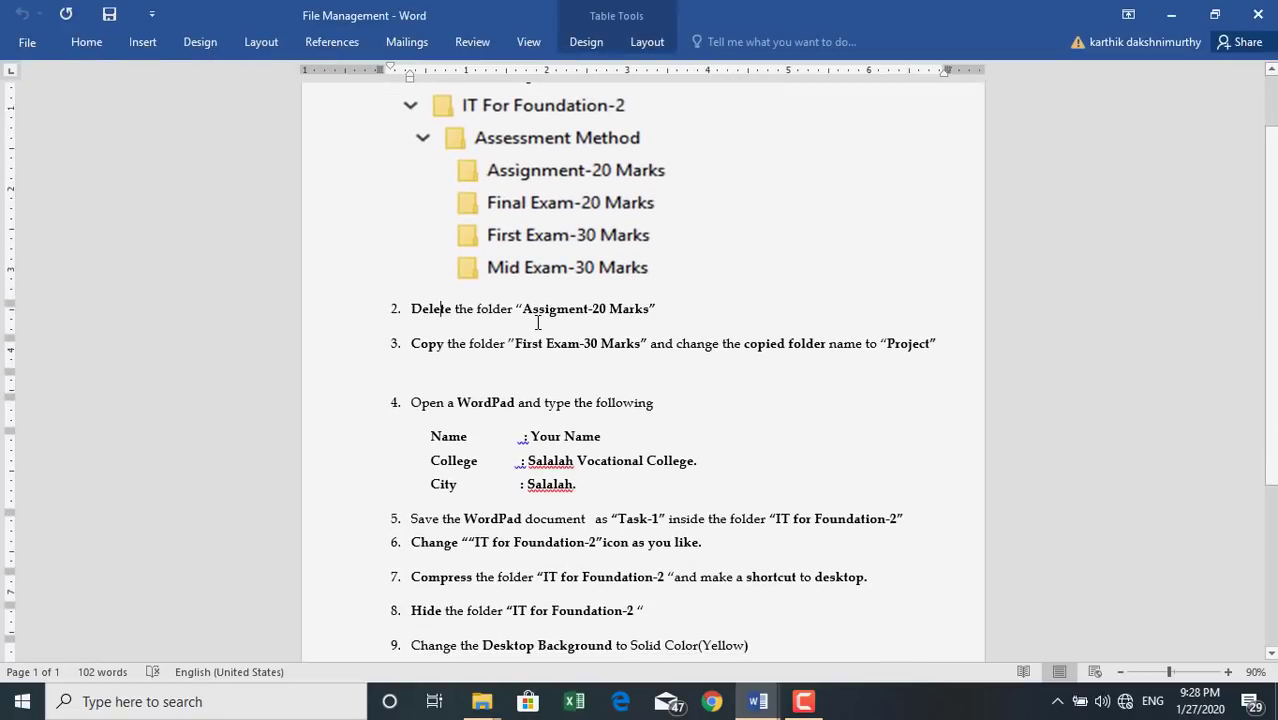
{"action": "left_click_drag", "start_coordinate": [538, 318], "coordinate": [614, 316]}
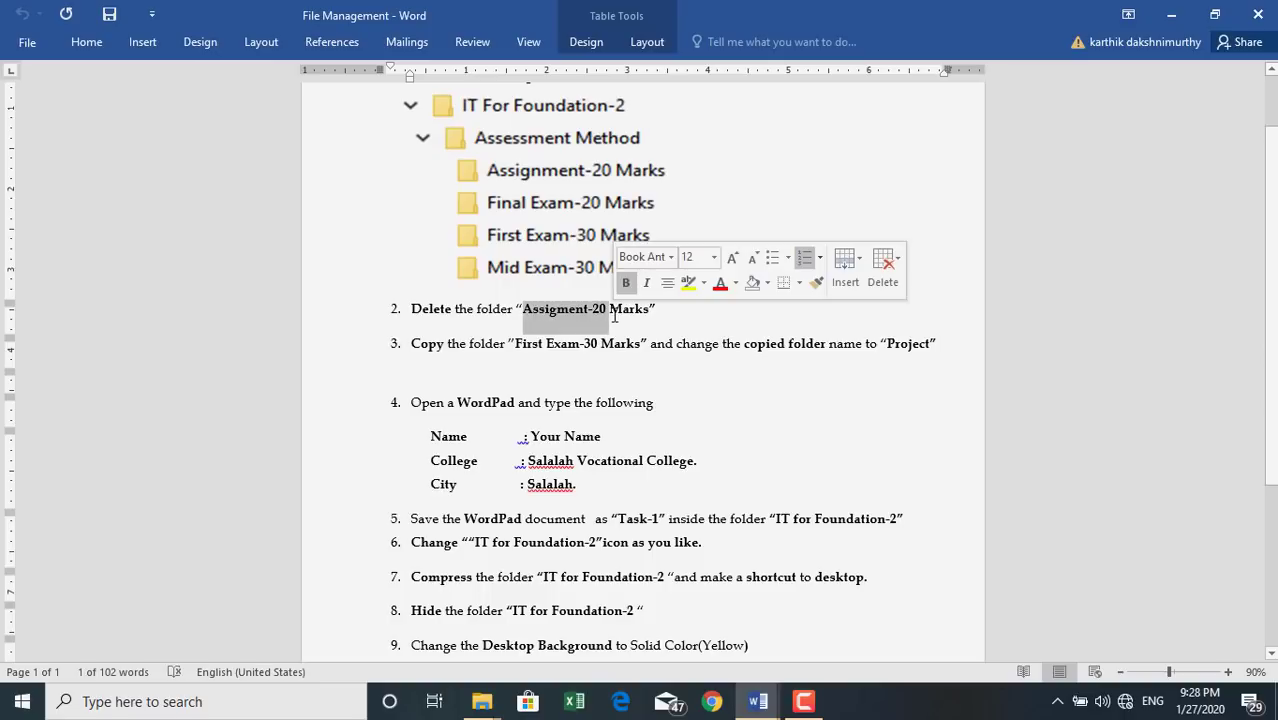
Return to the desktop and open "ASSESSMENT METHODS" inside the "IT FOR FOUNDATION-2" folder.
{"action": "key", "text": "super+d"}
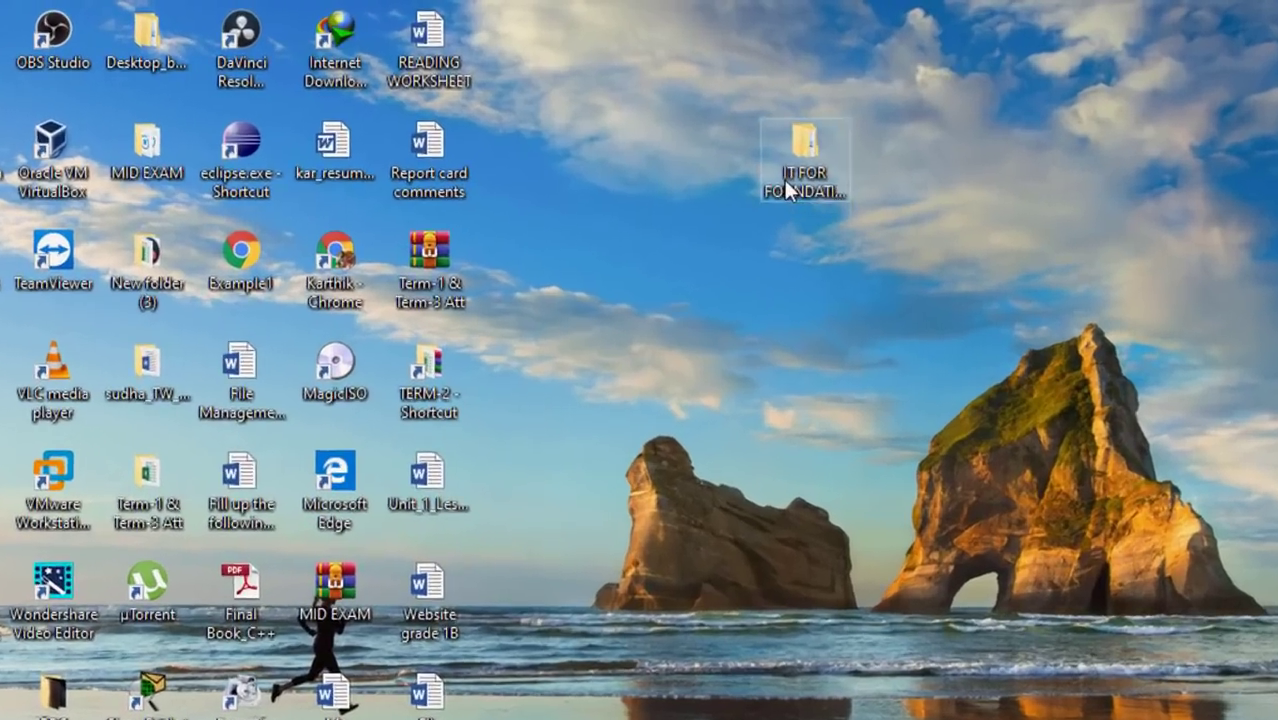
{"action": "double_click", "coordinate": [784, 180]}
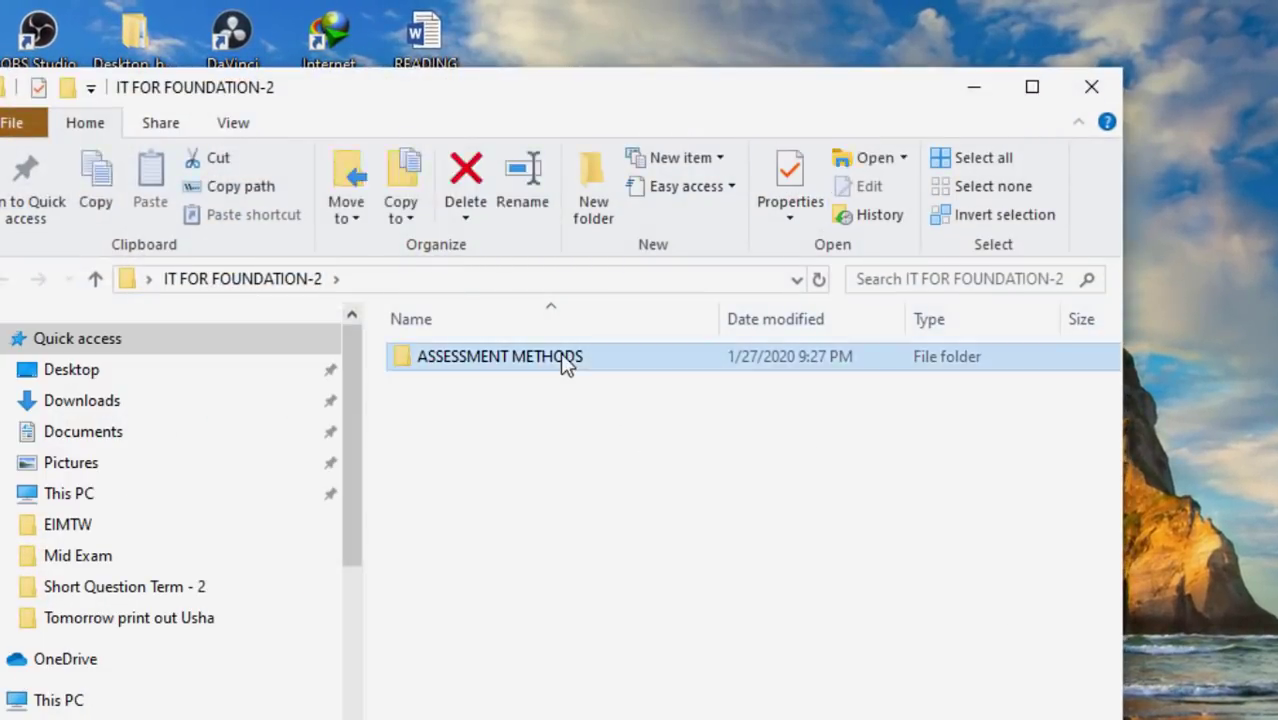
{"action": "double_click", "coordinate": [560, 355]}
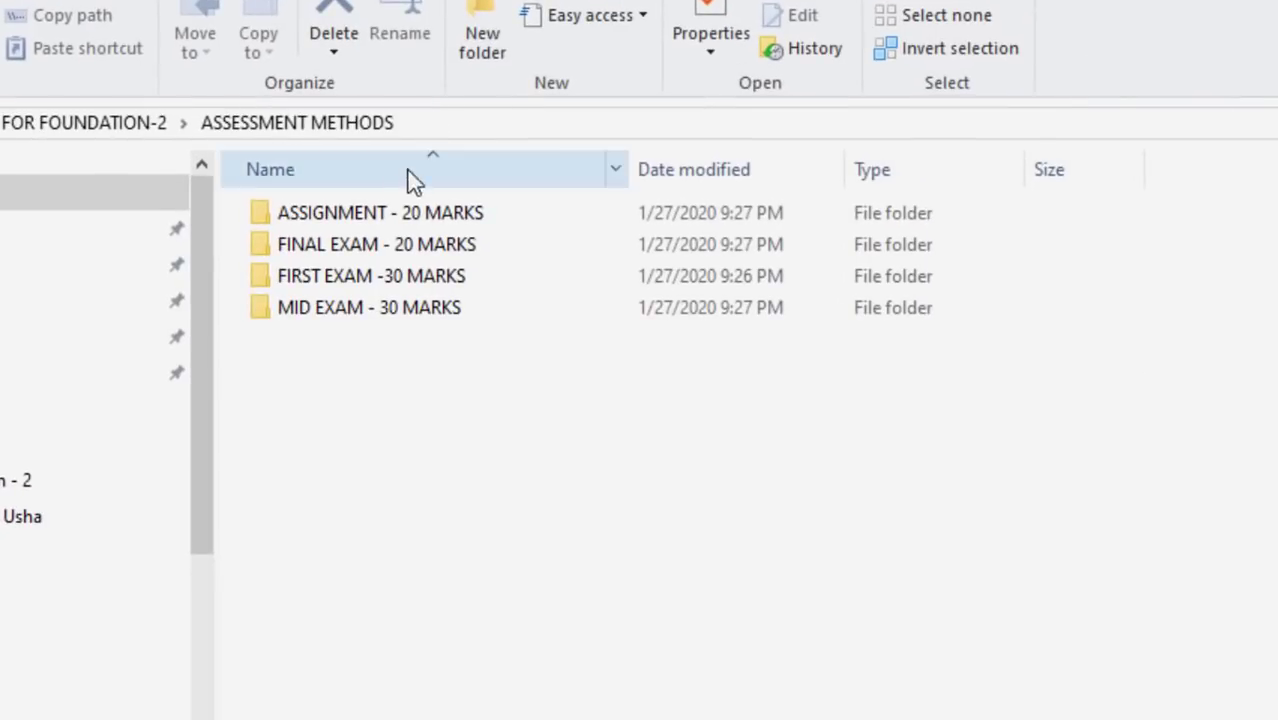
{"action": "left_click", "coordinate": [346, 220]}
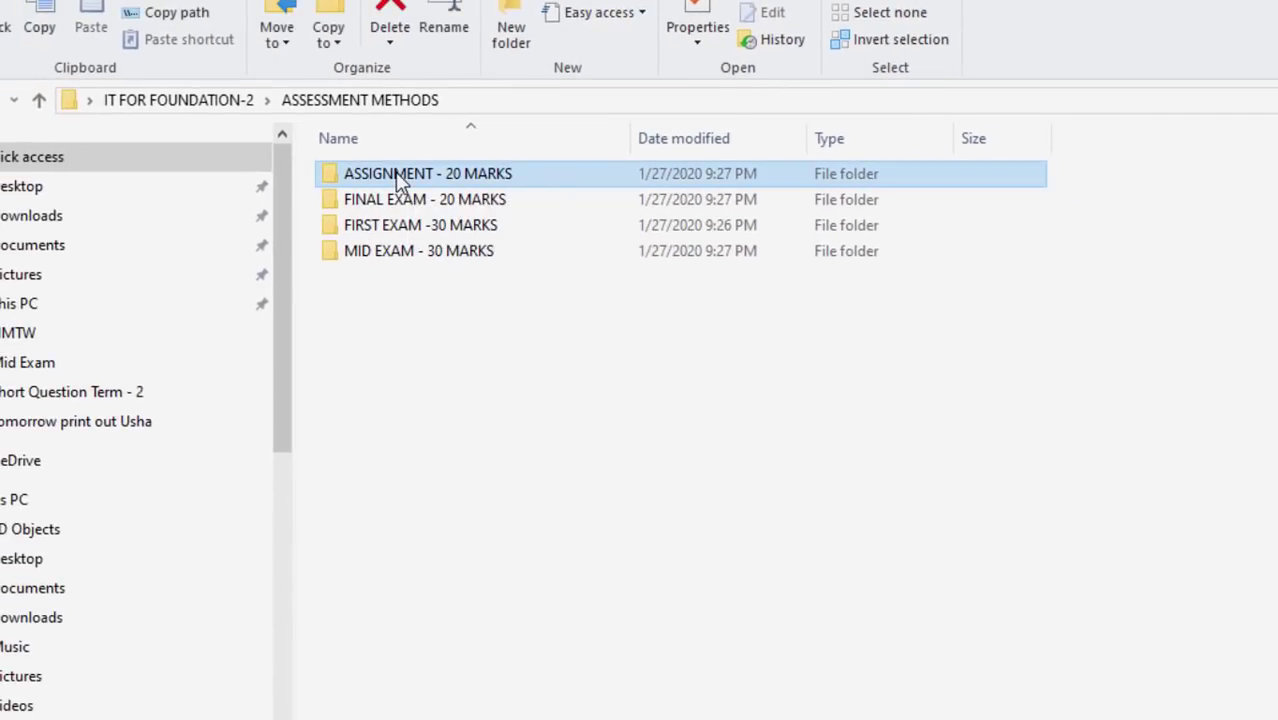
{"action": "right_click", "coordinate": [396, 172]}
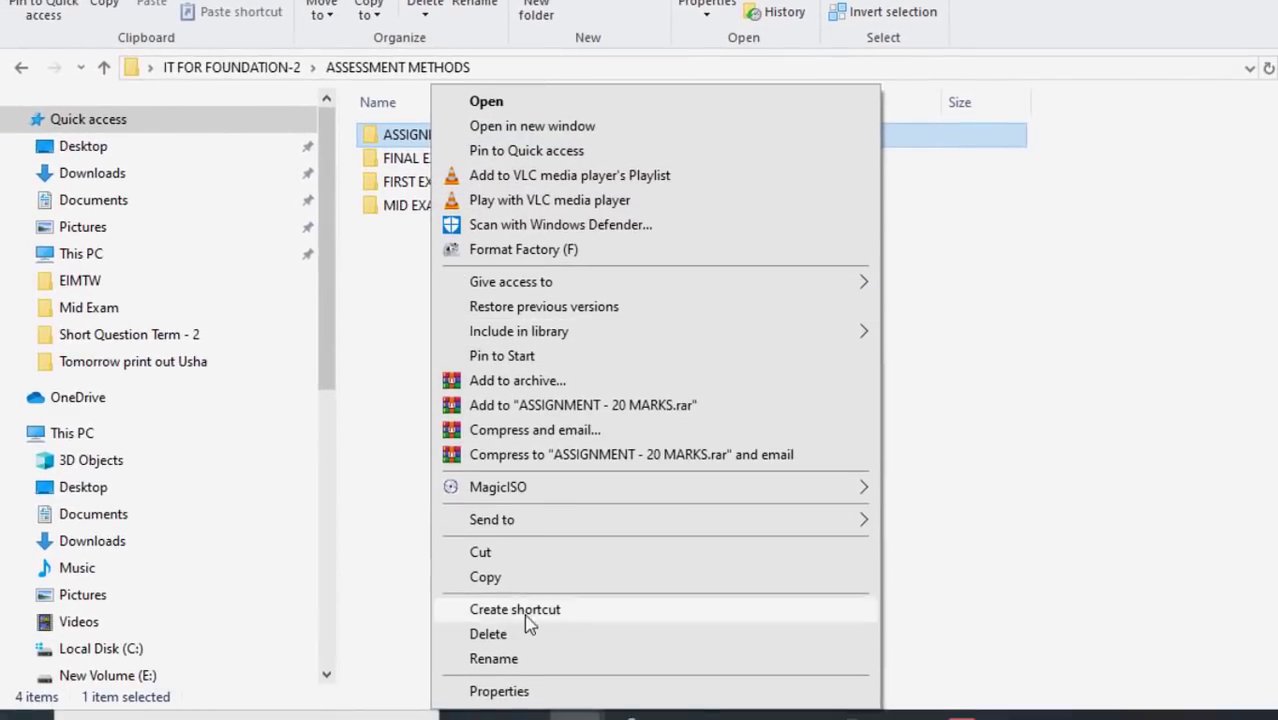
{"action": "left_click", "coordinate": [1102, 467]}
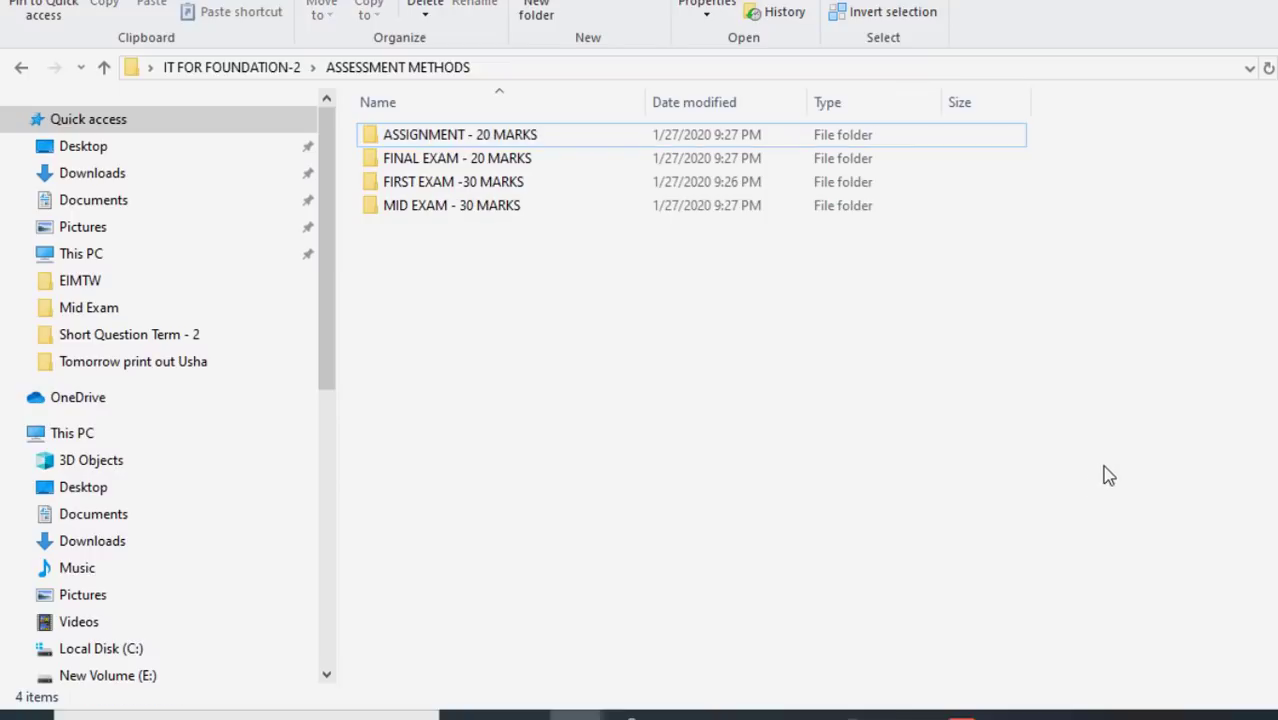
{"action": "right_click", "coordinate": [439, 142]}
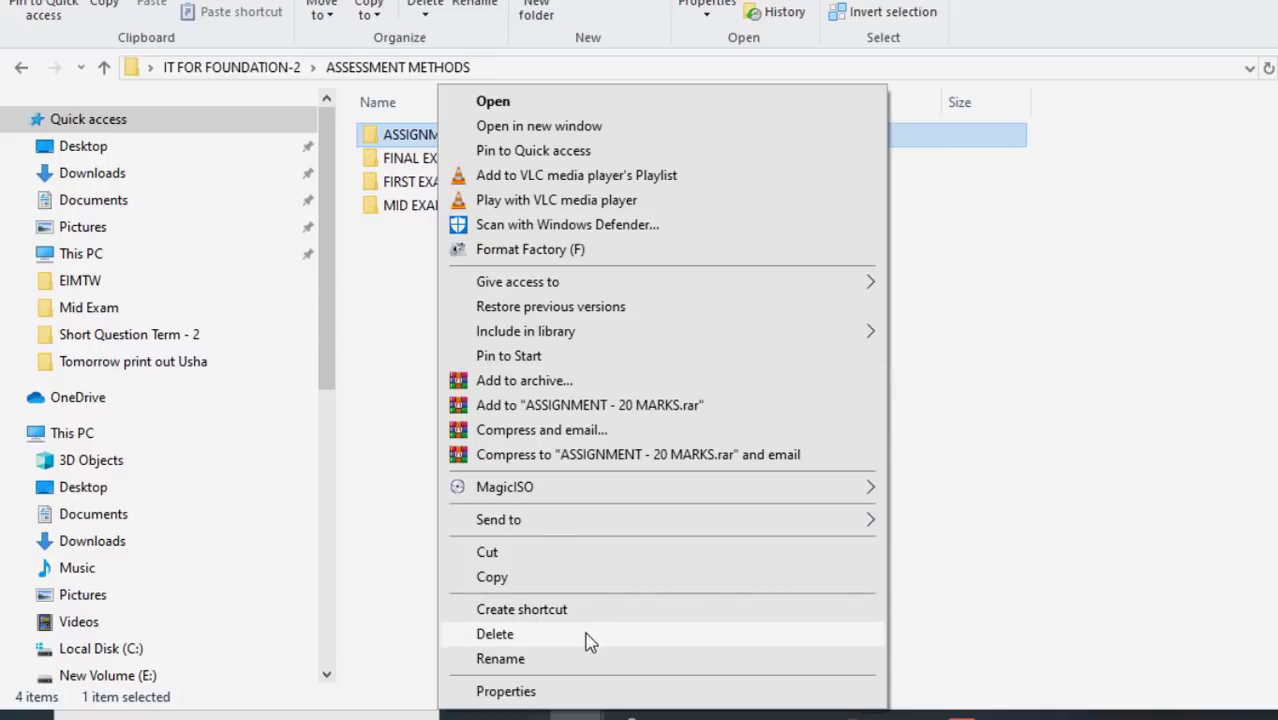
{"action": "left_click", "coordinate": [1135, 562]}
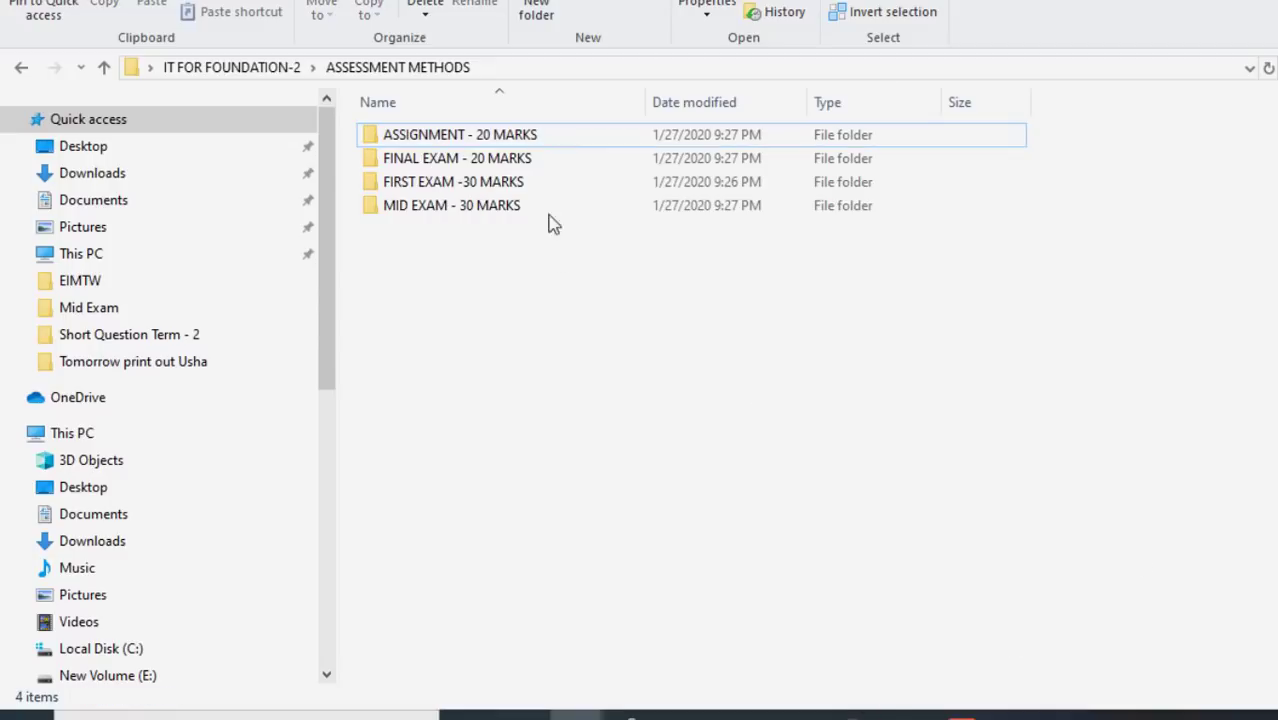
Delete the "ASSIGNMENT - 20 MARKS" folder from "ASSESSMENT METHODS".
{"action": "left_click", "coordinate": [488, 140]}
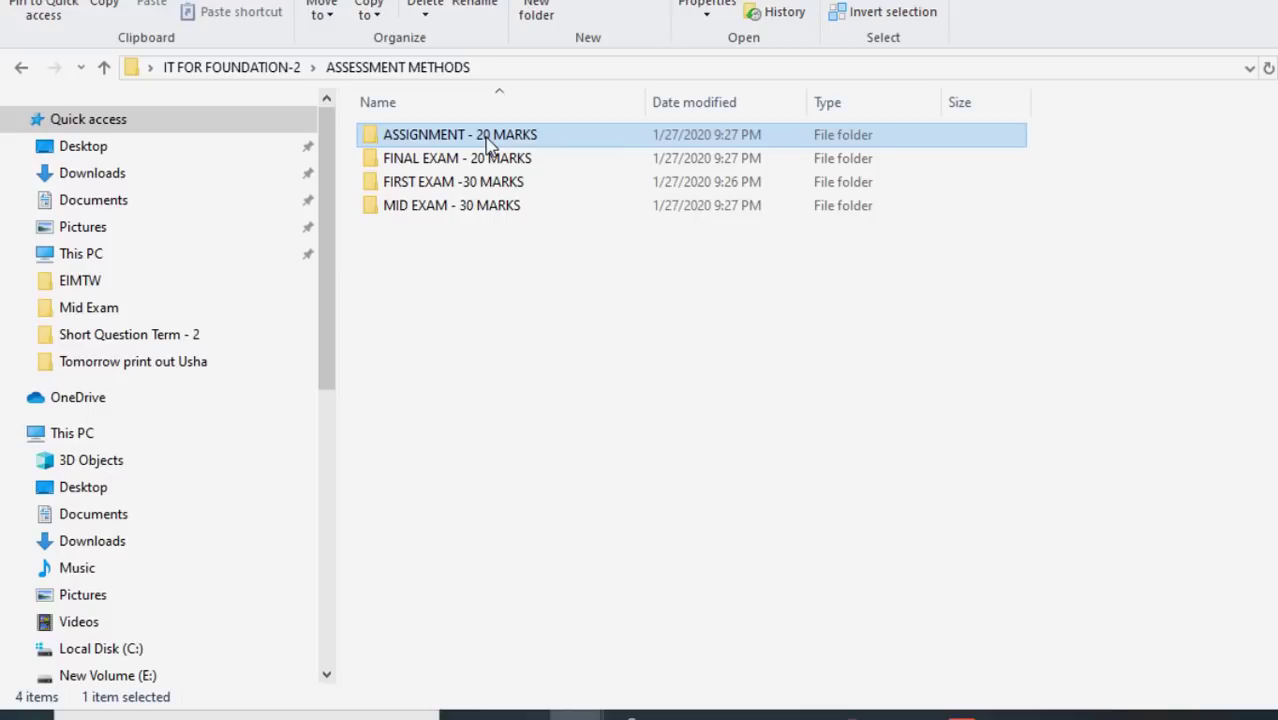
{"action": "right_click", "coordinate": [490, 142]}
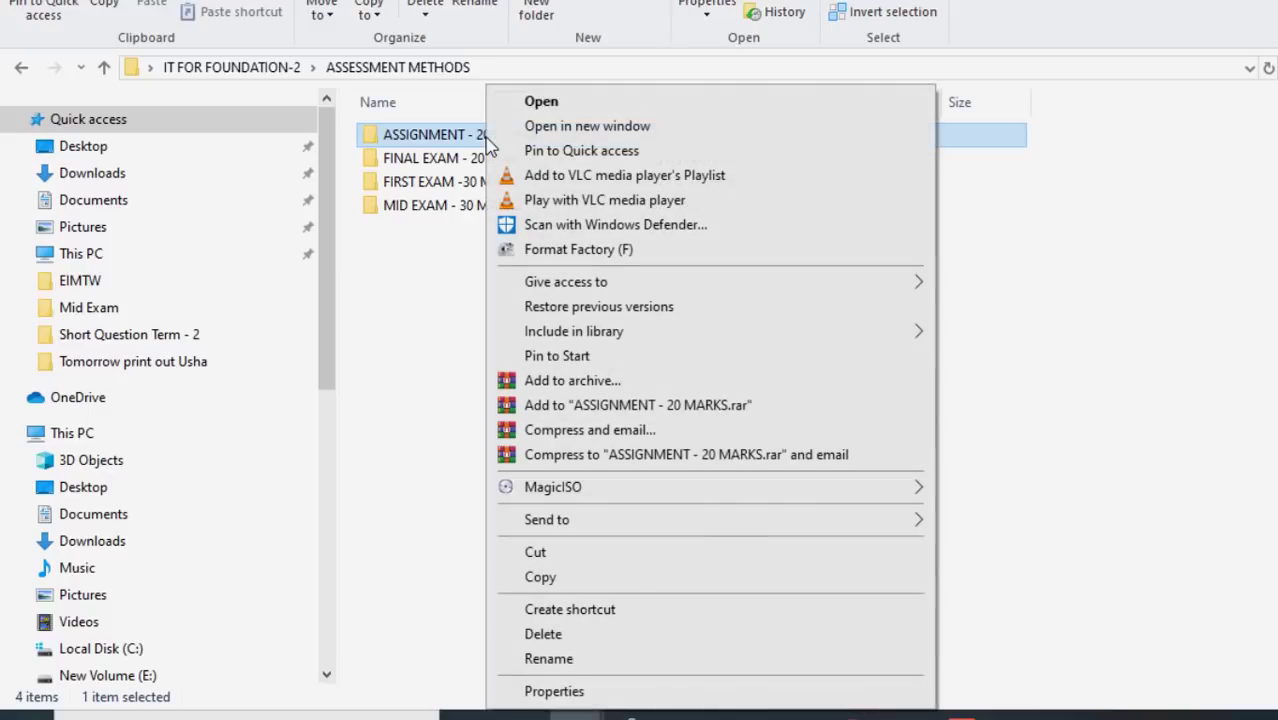
{"action": "left_click", "coordinate": [619, 639]}
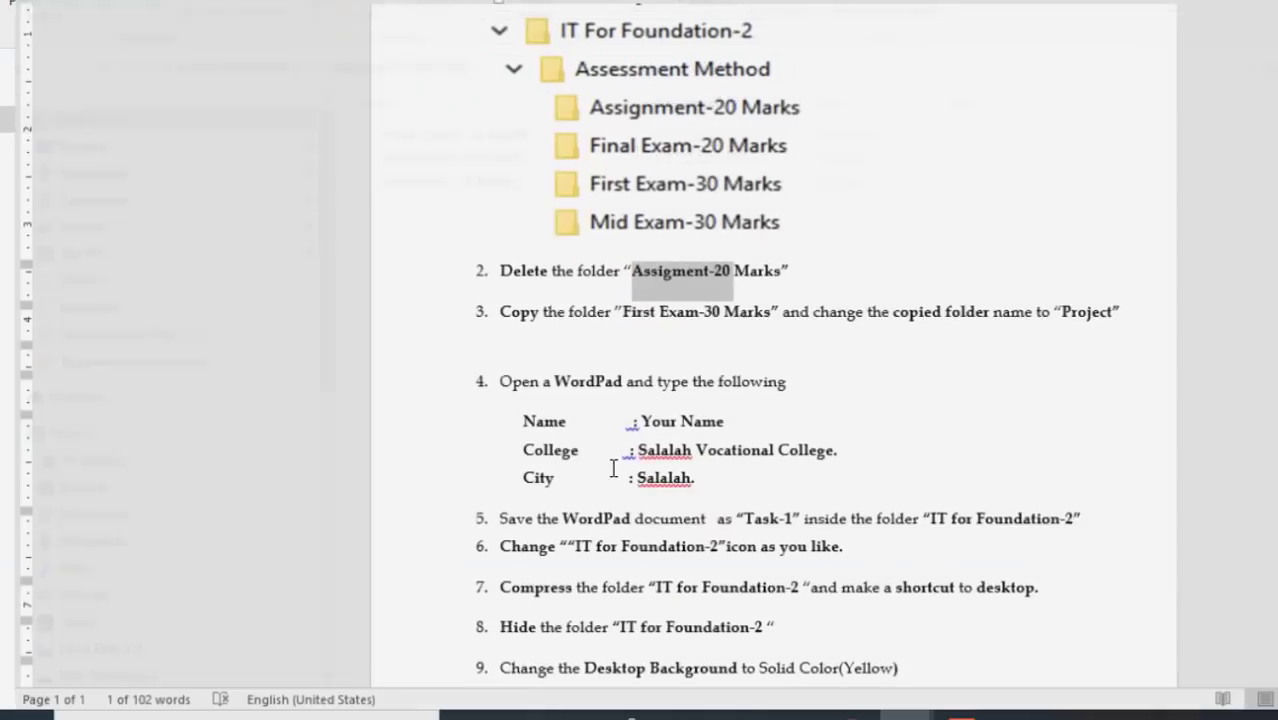
Read task 3 in the "File Management" document in Word about which folder to copy, comparing it with the "ASSESSMENT METHODS" folder.
{"action": "left_click", "coordinate": [718, 304]}
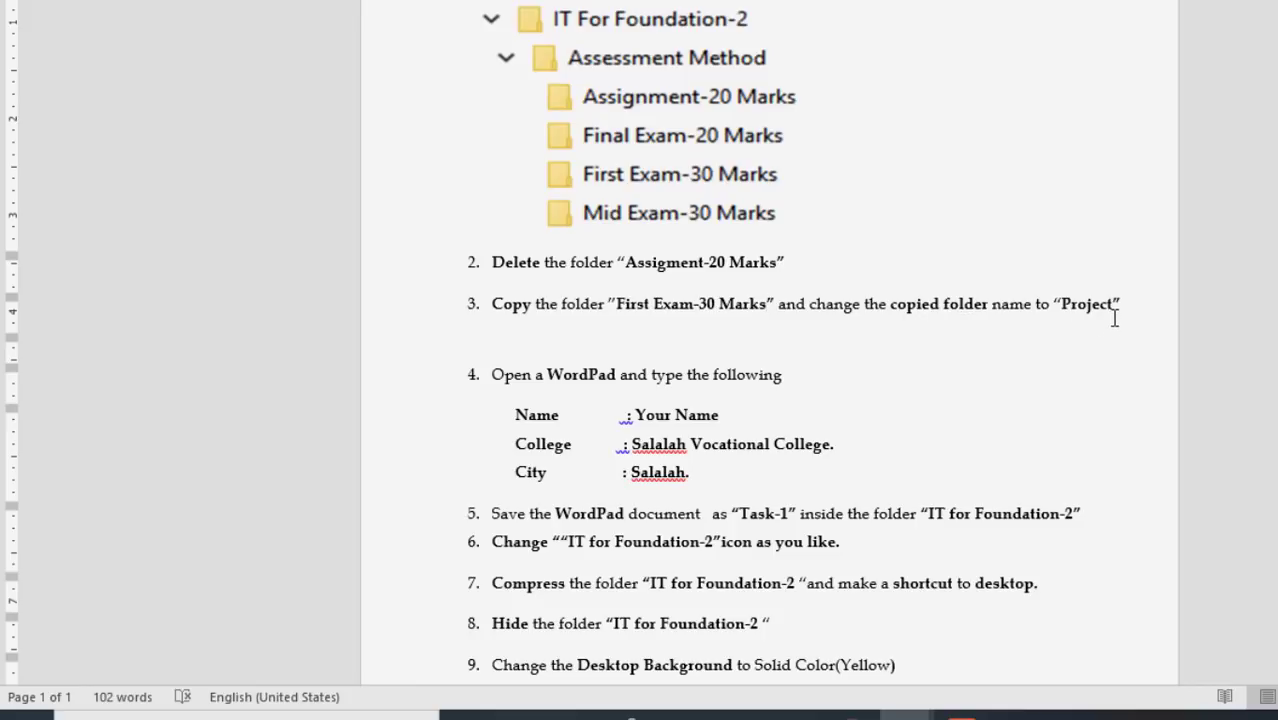
{"action": "key", "text": "alt+Tab"}
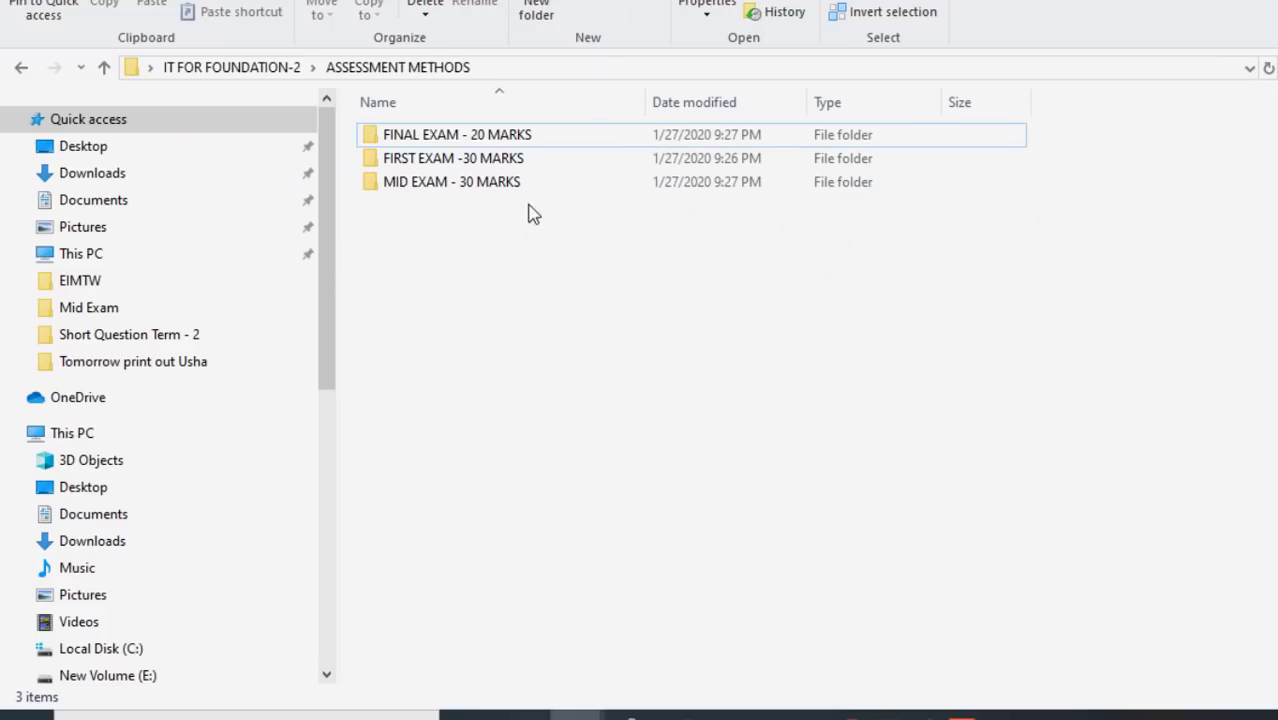
{"action": "key", "text": "alt+Tab"}
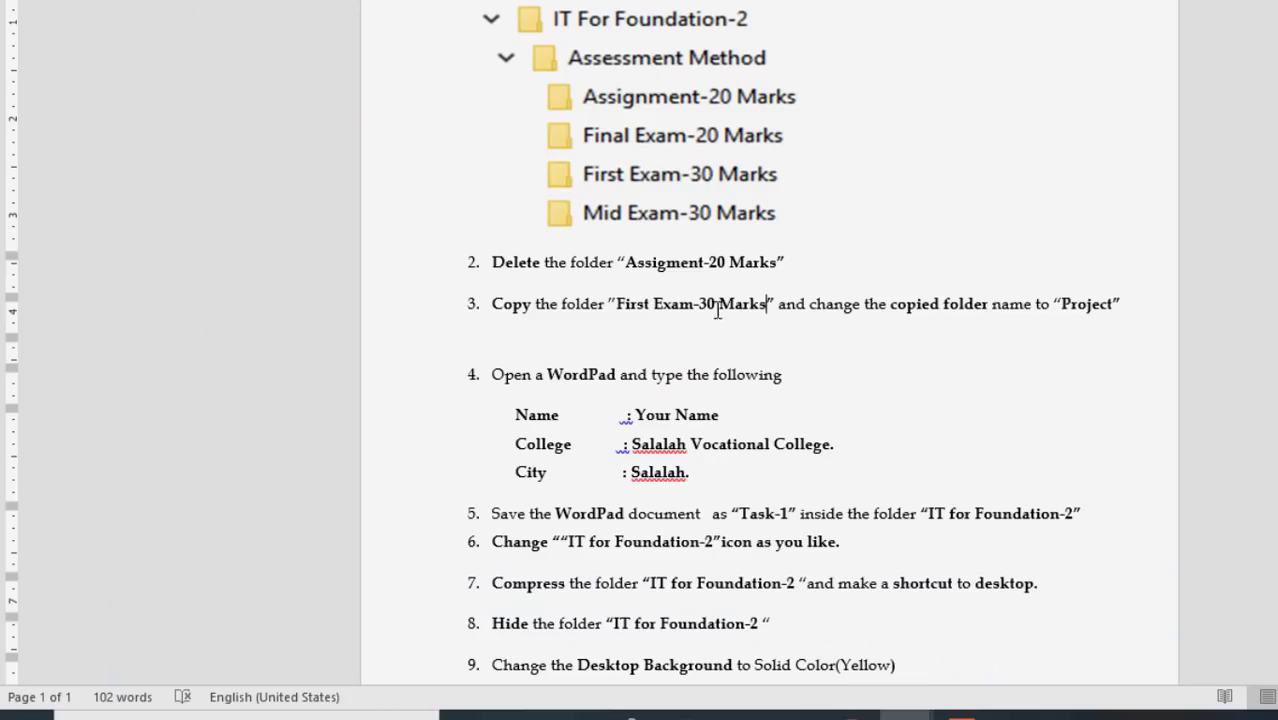
{"action": "scroll", "coordinate": [712, 300], "scroll_direction": "up", "scroll_amount": 2}
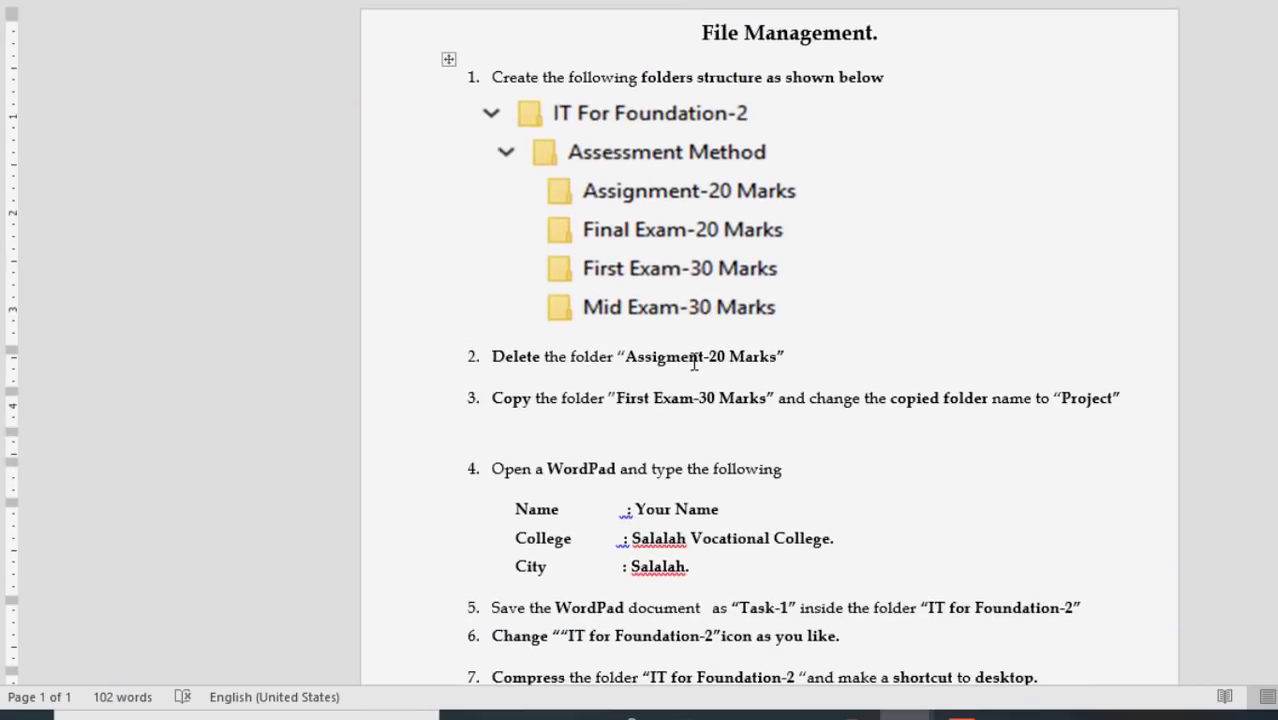
{"action": "scroll", "coordinate": [693, 357], "scroll_direction": "down", "scroll_amount": 1}
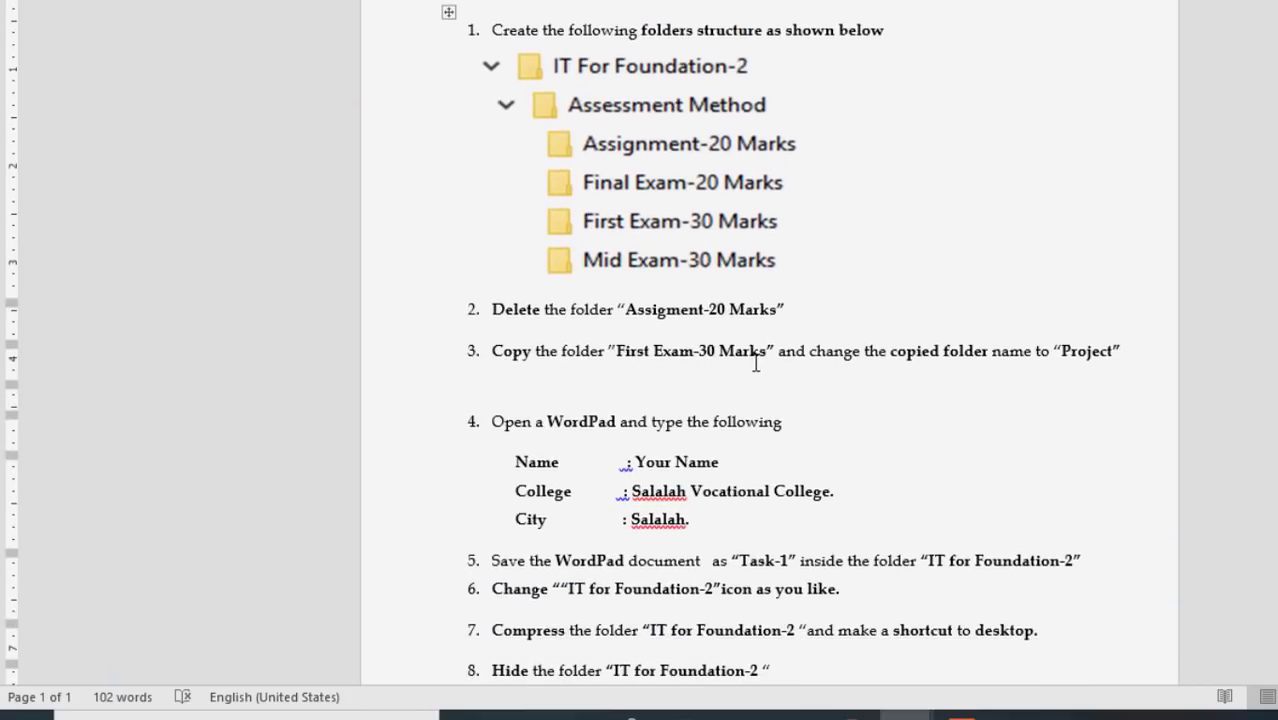
Return to "ASSESSMENT METHODS" in File Explorer and make a copy of the "FIRST EXAM -30 MARKS" folder in the same location.
{"action": "key", "text": "alt+Tab"}
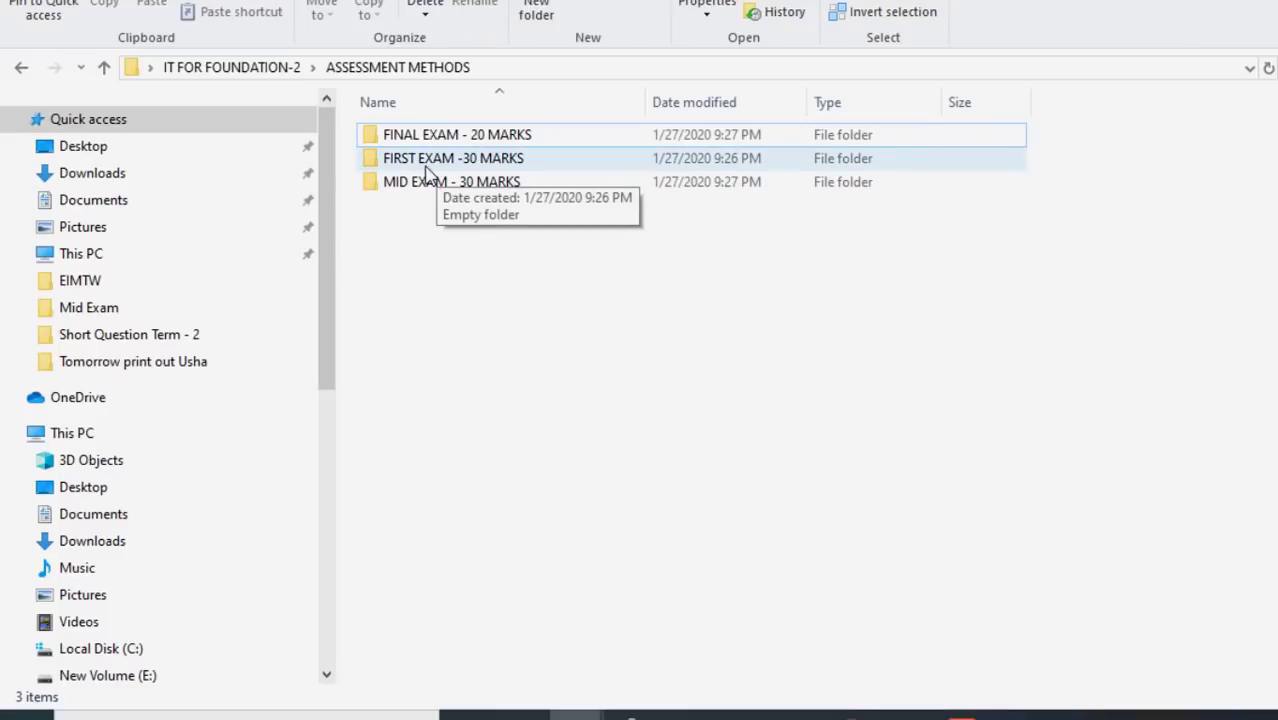
{"action": "left_click", "coordinate": [428, 170]}
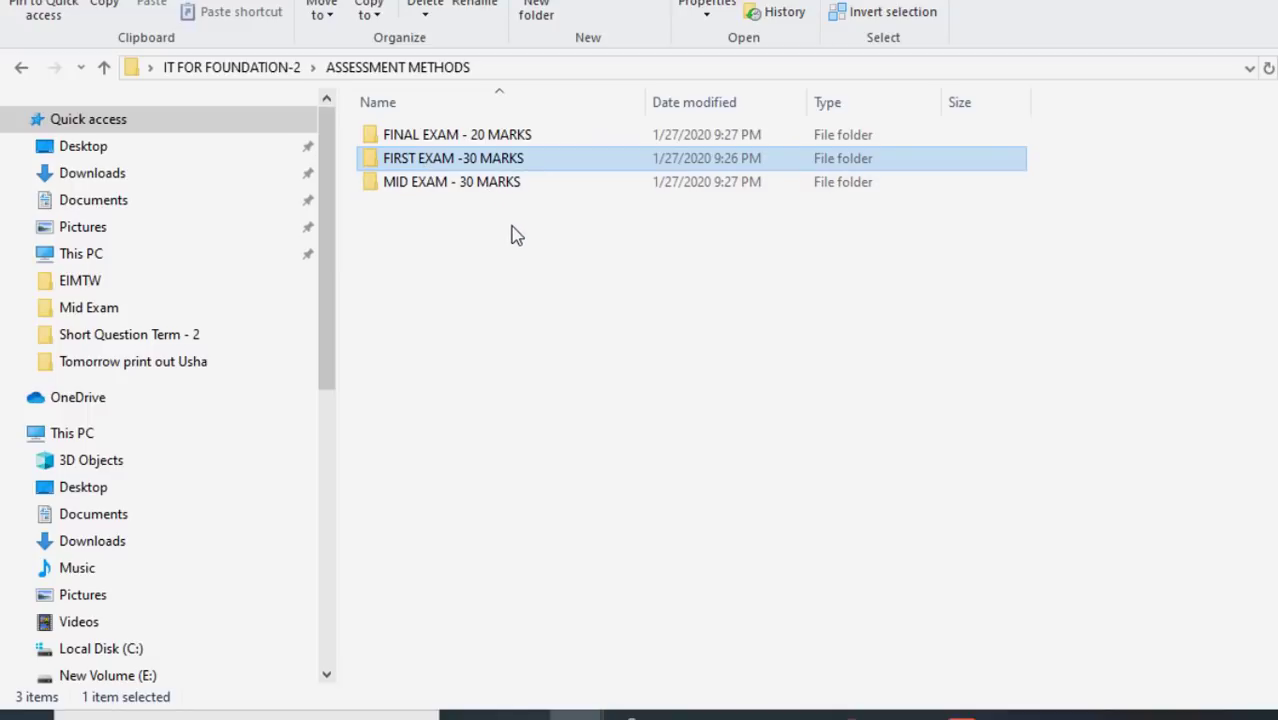
{"action": "right_click", "coordinate": [428, 168]}
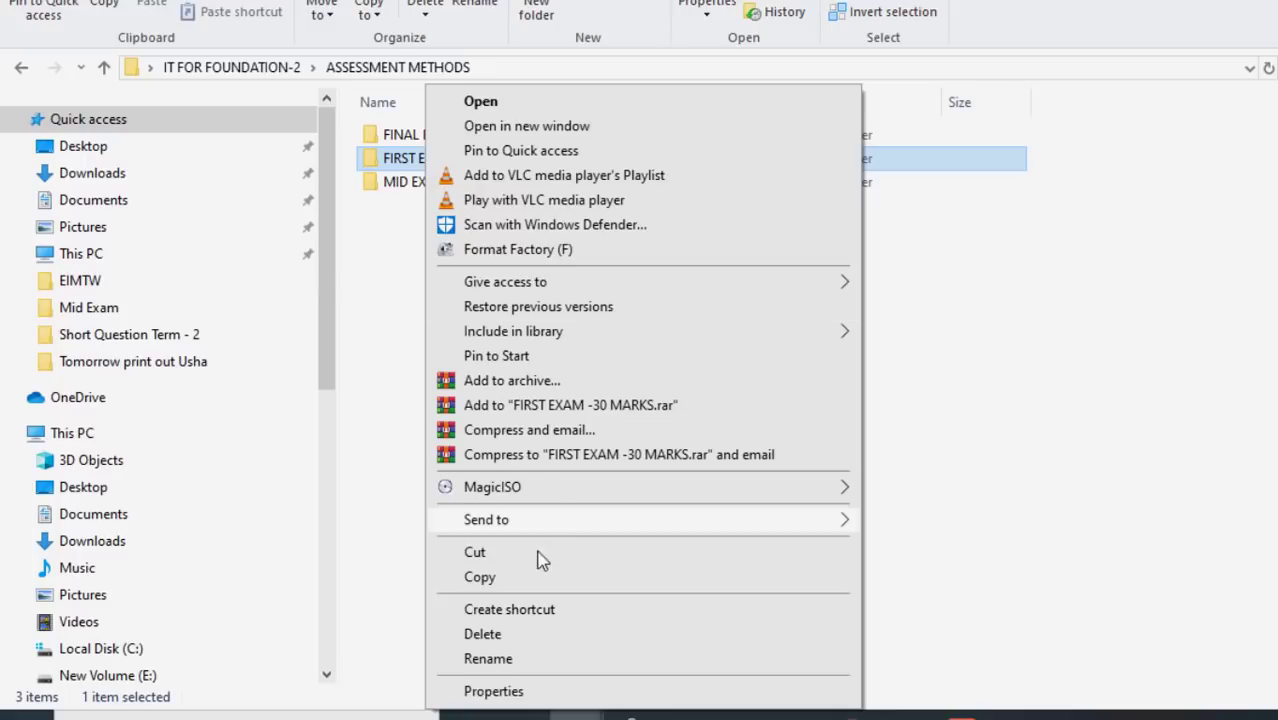
{"action": "left_click", "coordinate": [998, 490]}
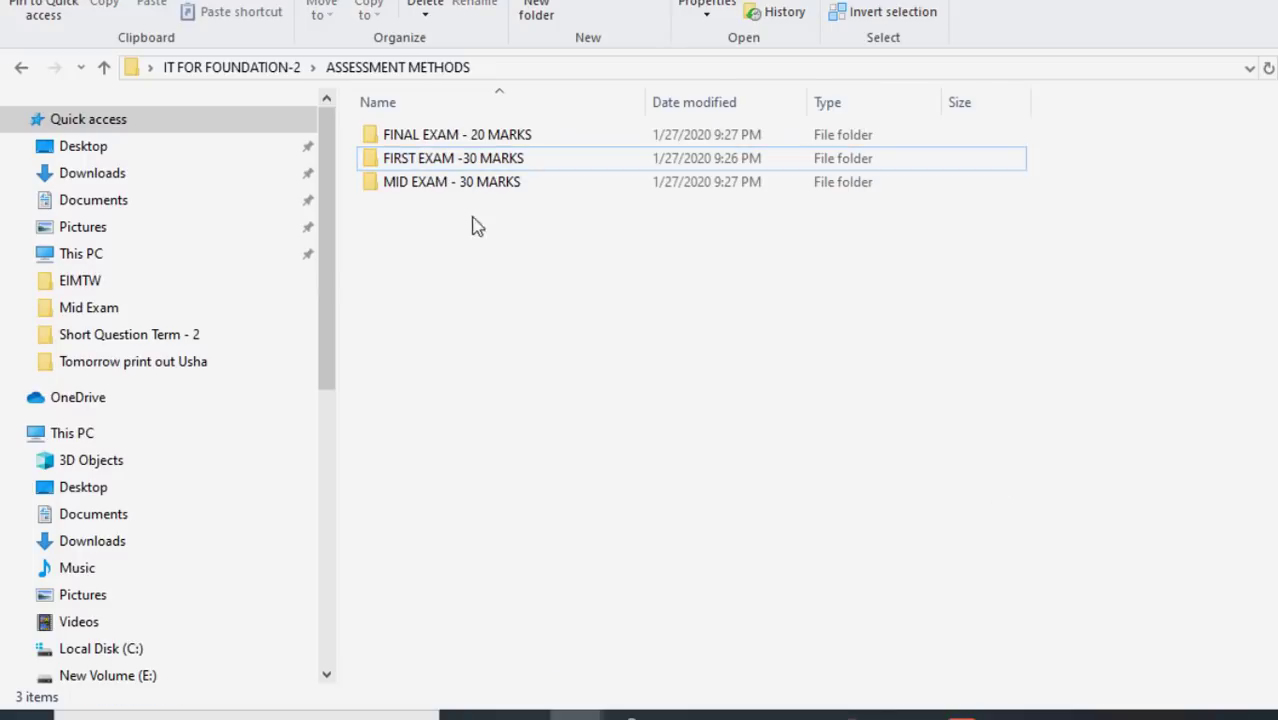
{"action": "right_click", "coordinate": [437, 168]}
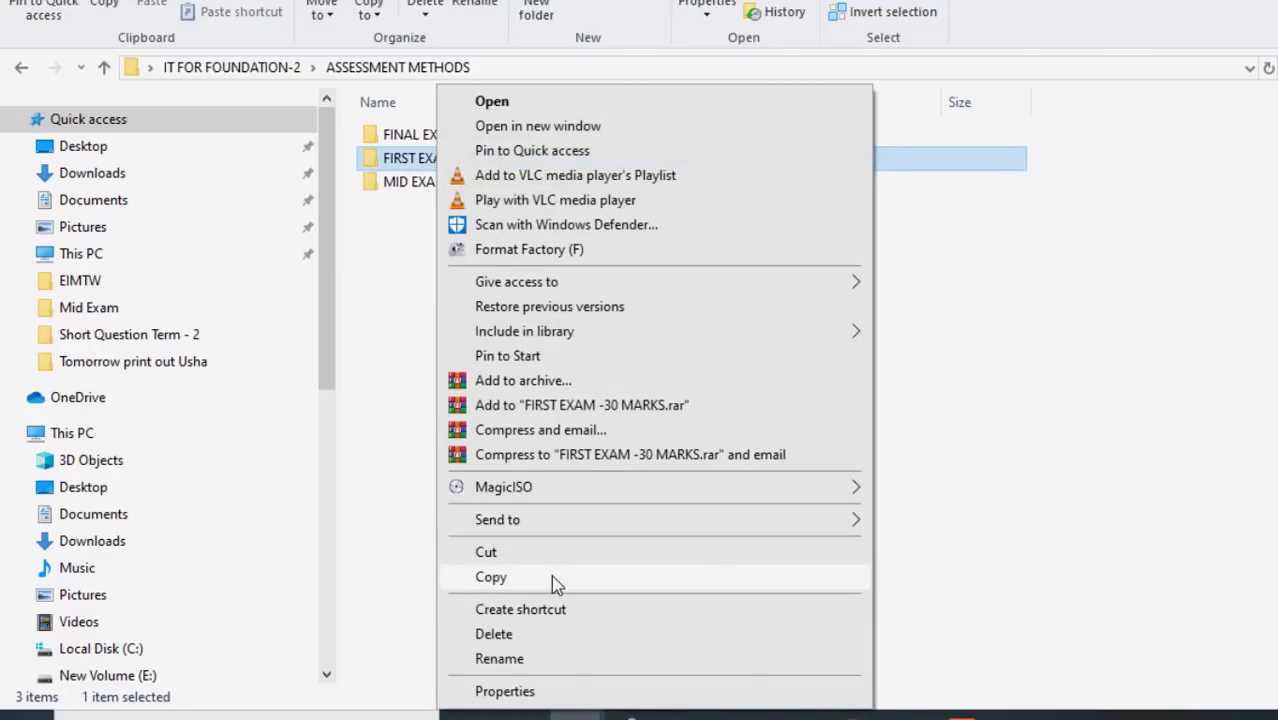
{"action": "left_click", "coordinate": [551, 575]}
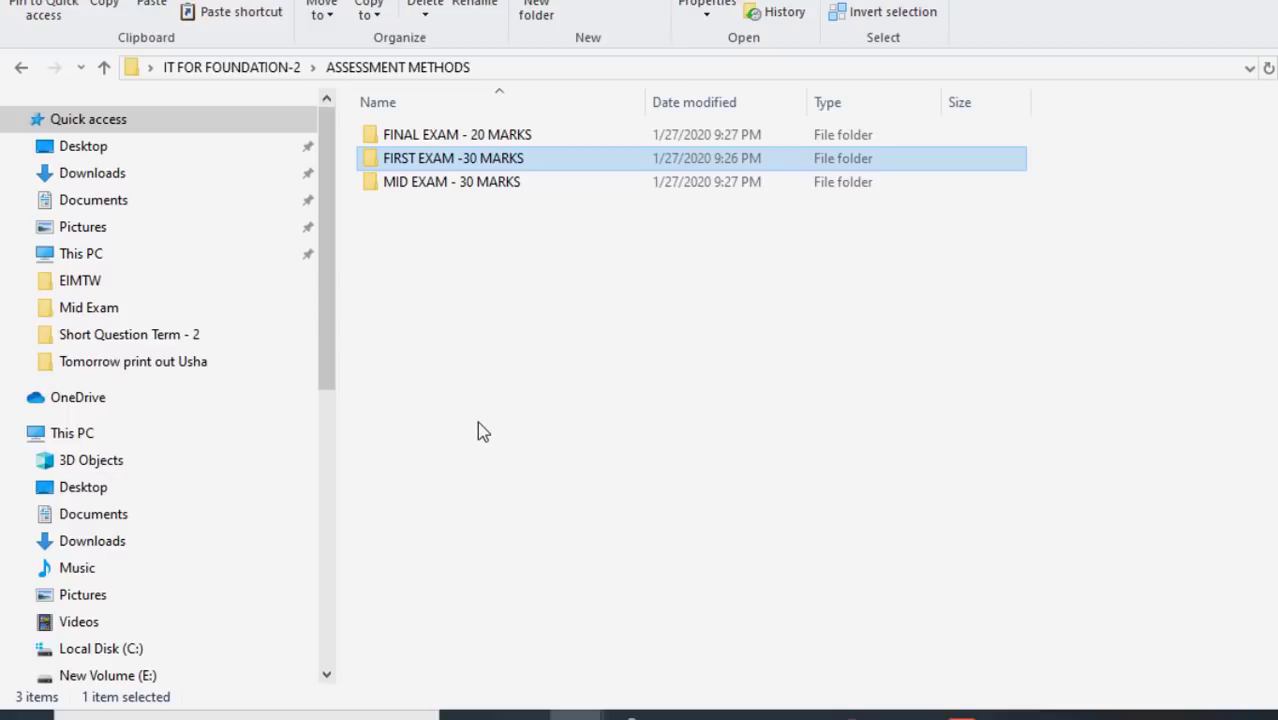
{"action": "right_click", "coordinate": [413, 242]}
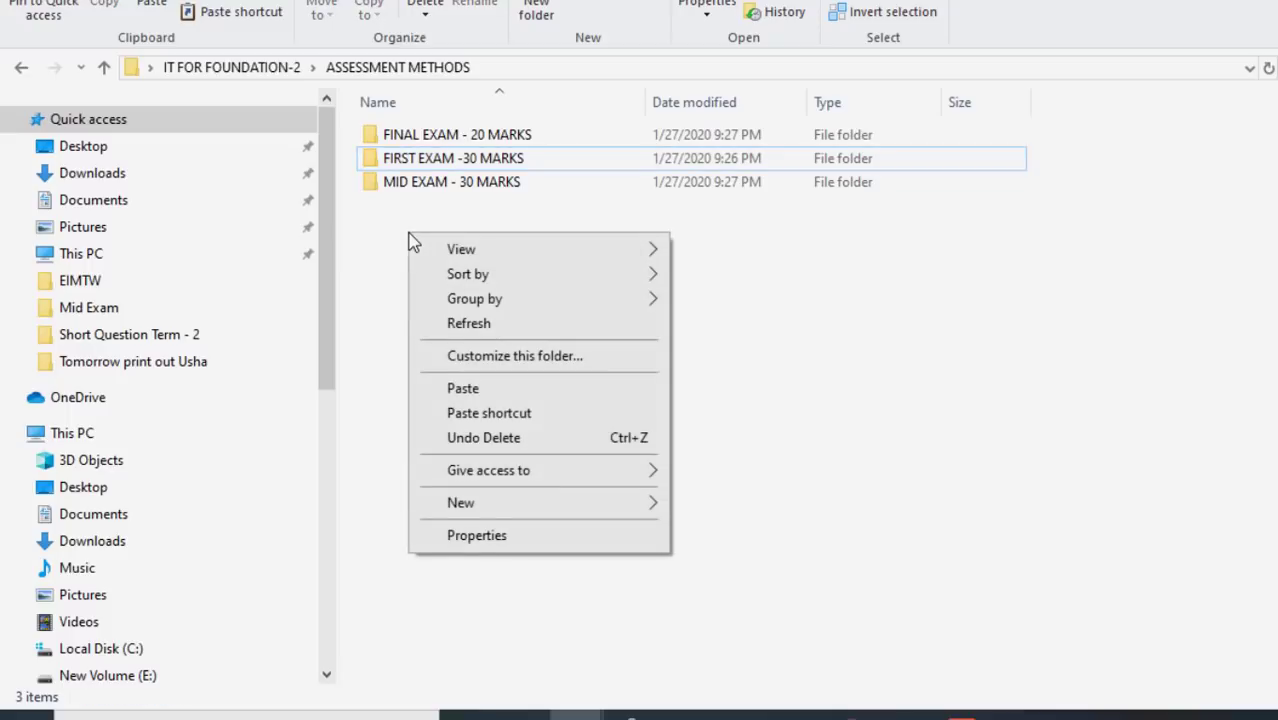
{"action": "left_click", "coordinate": [462, 389]}
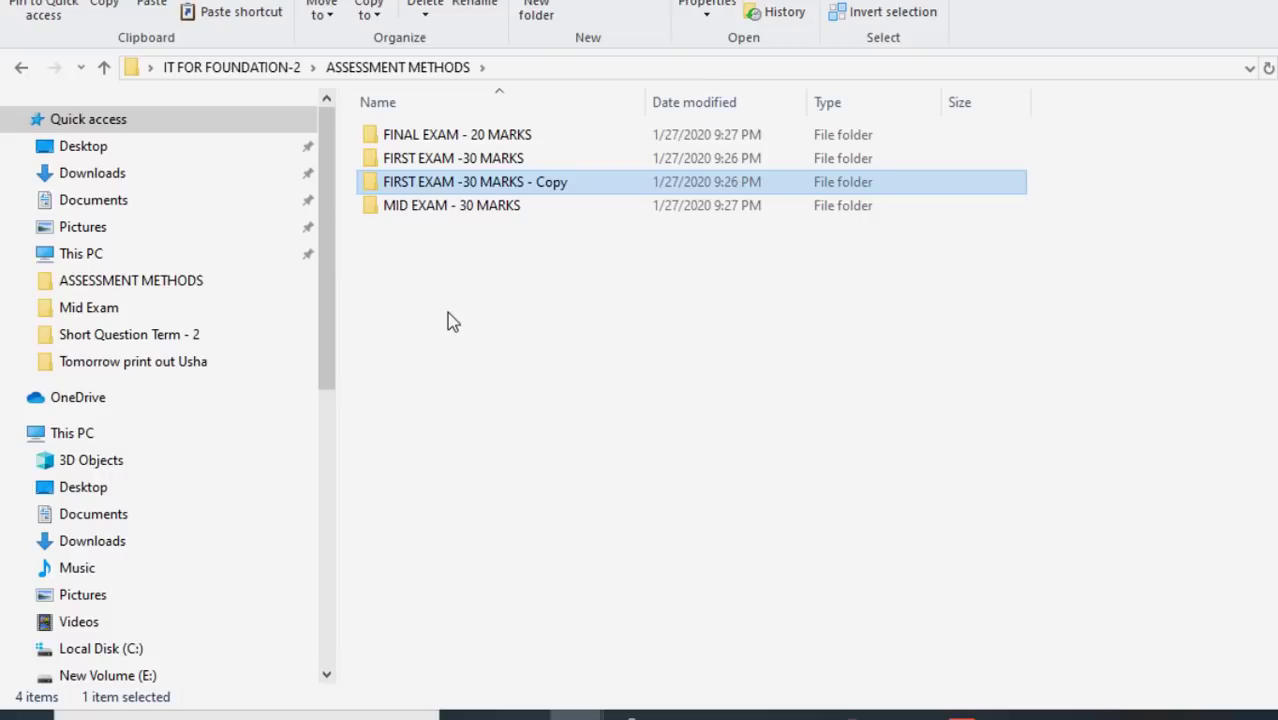
Switch to the Word document and check in task 3 which new name the copied folder needs.
{"action": "key", "text": "alt+Tab"}
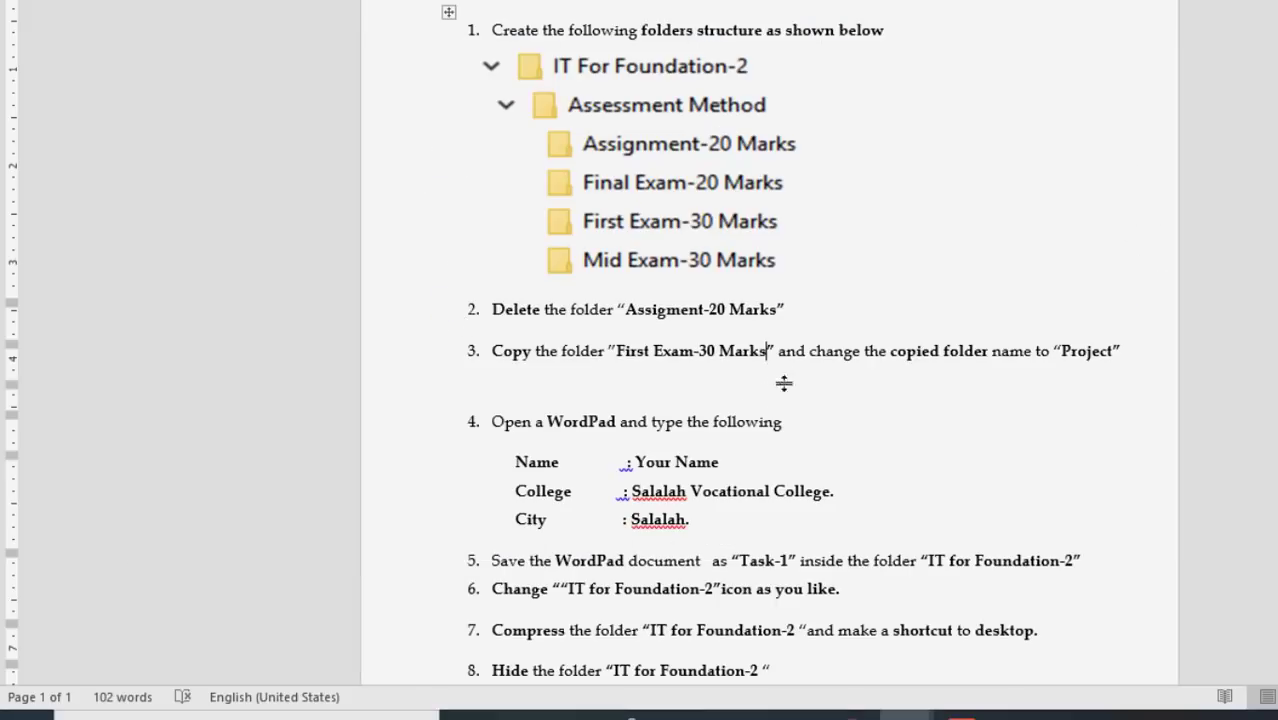
{"action": "scroll", "coordinate": [621, 377], "scroll_direction": "down", "scroll_amount": 1}
{"action": "scroll", "coordinate": [621, 377], "scroll_direction": "down", "scroll_amount": 1}
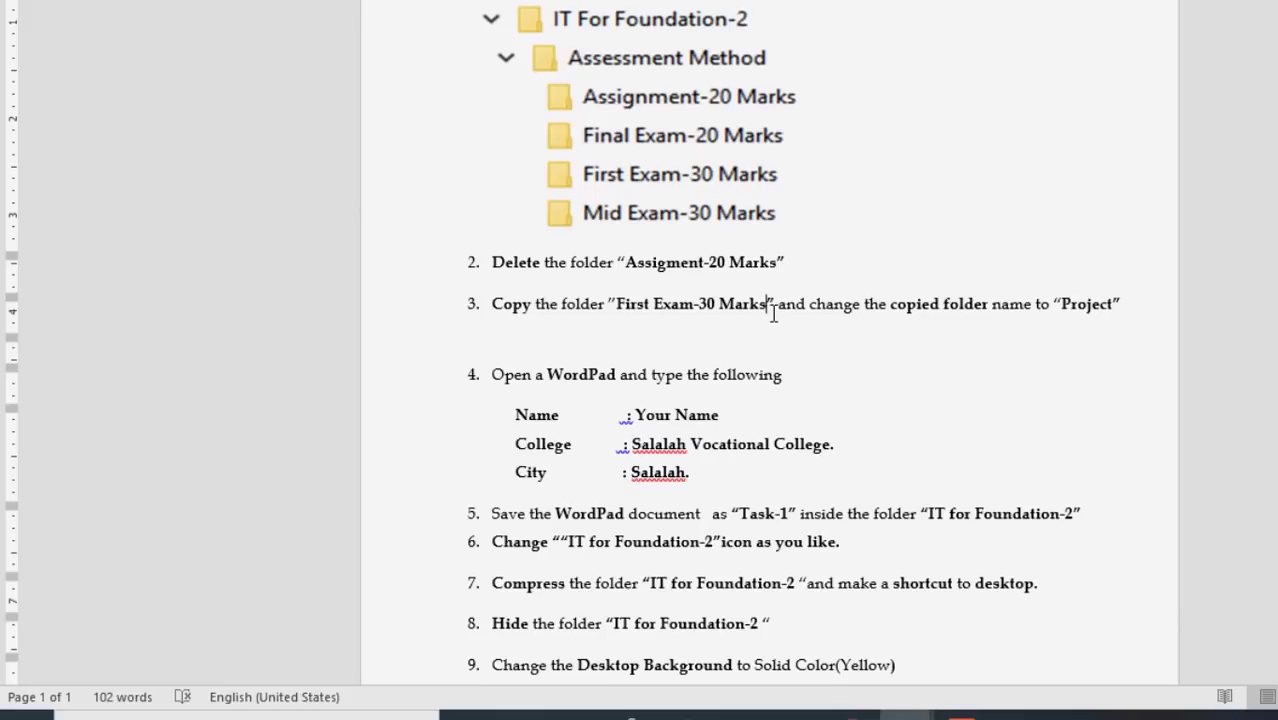
{"action": "left_click_drag", "start_coordinate": [809, 304], "coordinate": [1061, 306]}
{"action": "left_click", "coordinate": [1087, 305]}
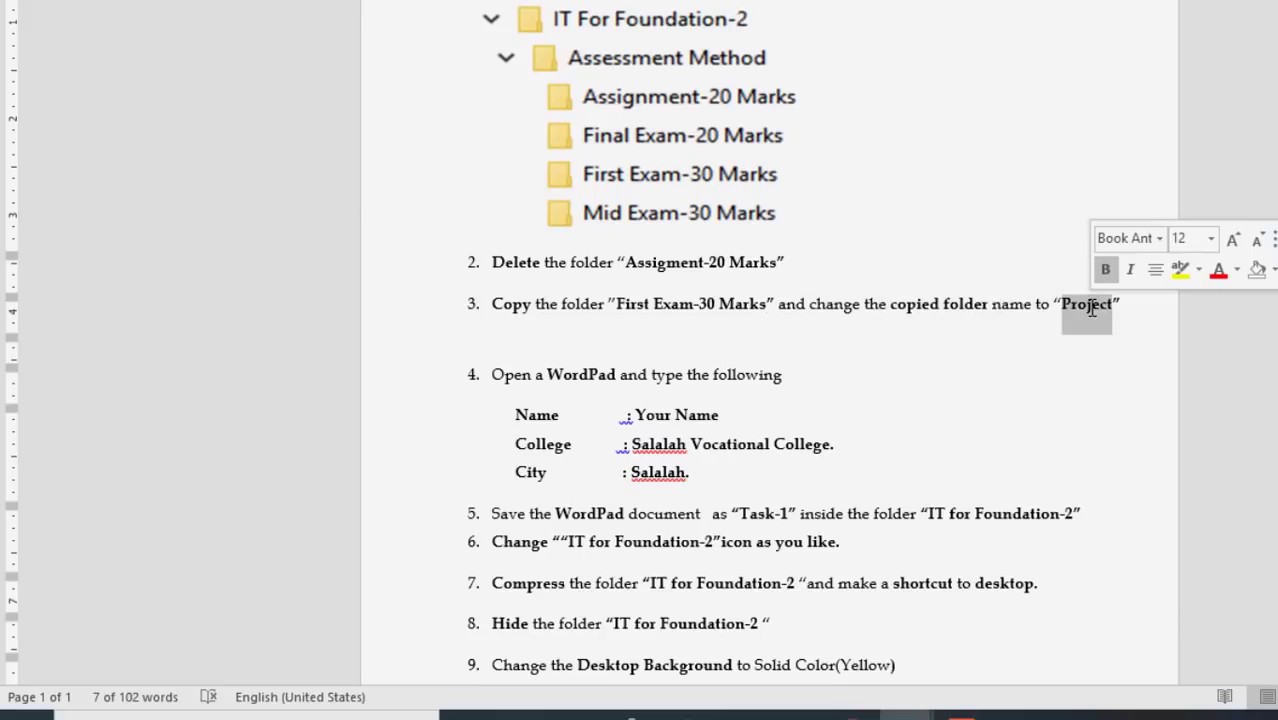
Switch back to File Explorer and rename the copied "FIRST EXAM -30 MARKS" folder as "PROJECT".
{"action": "key", "text": "alt+Tab"}
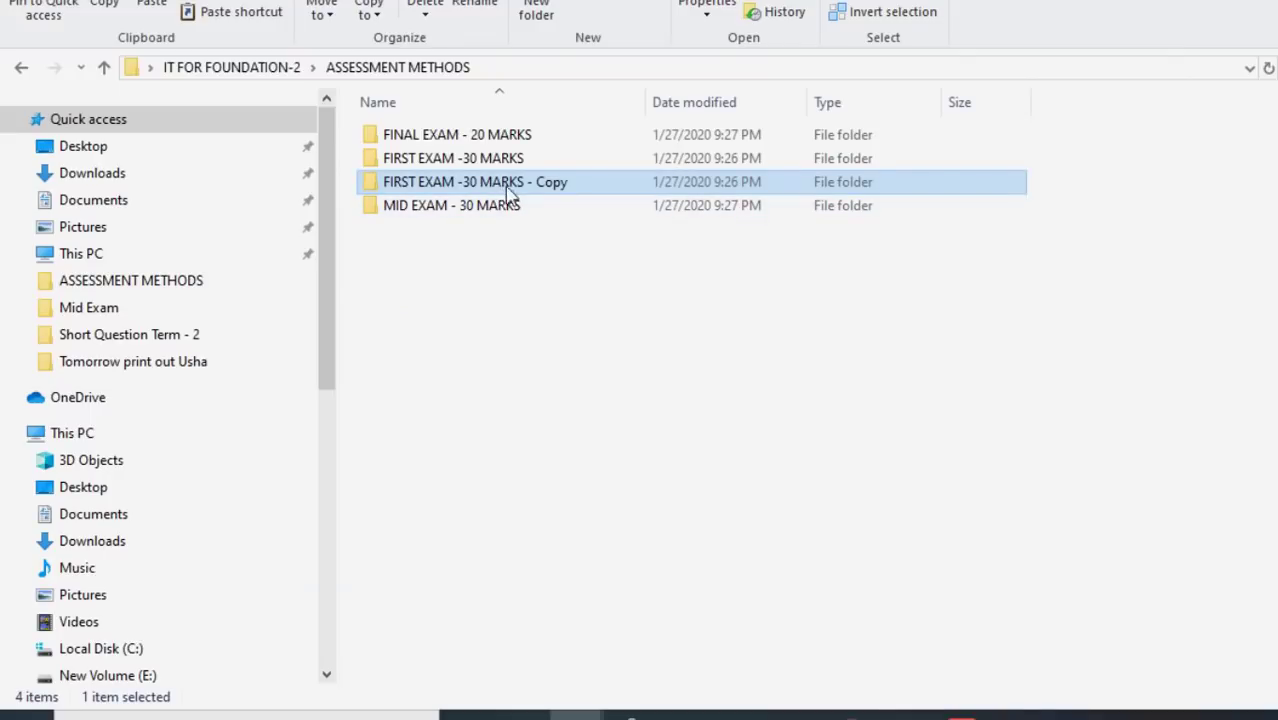
{"action": "right_click", "coordinate": [435, 190]}
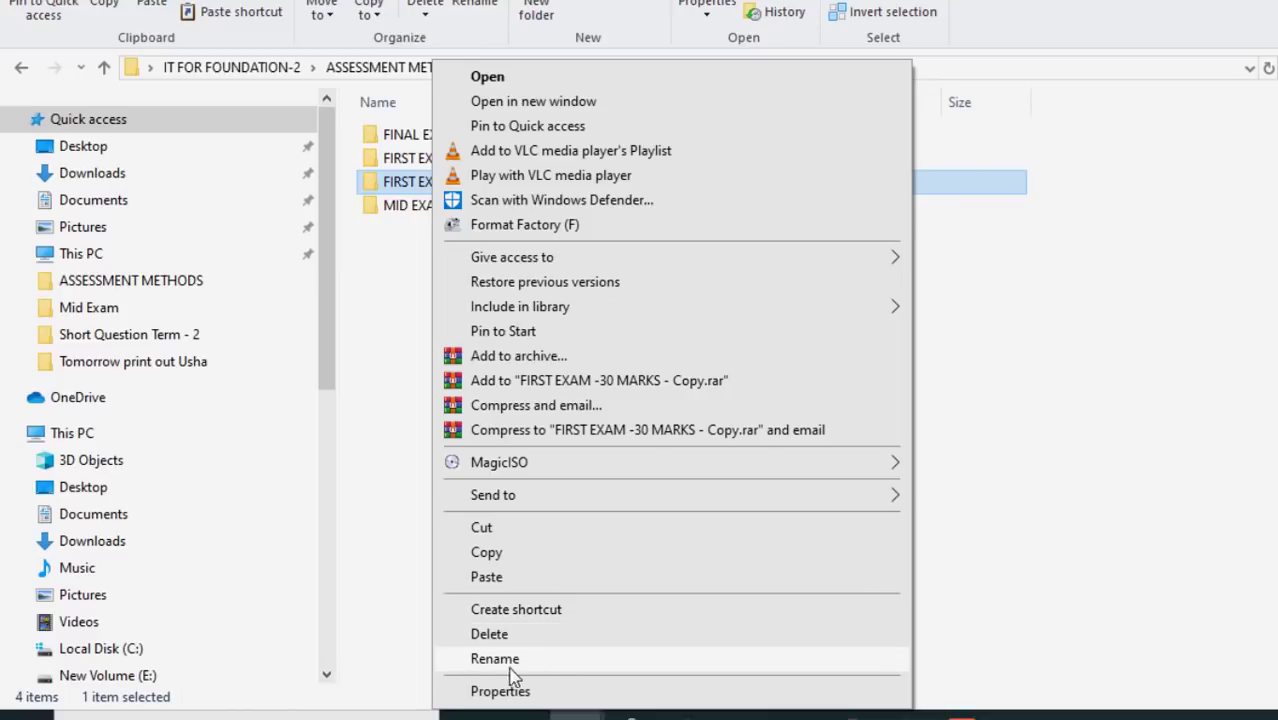
{"action": "left_click", "coordinate": [347, 560]}
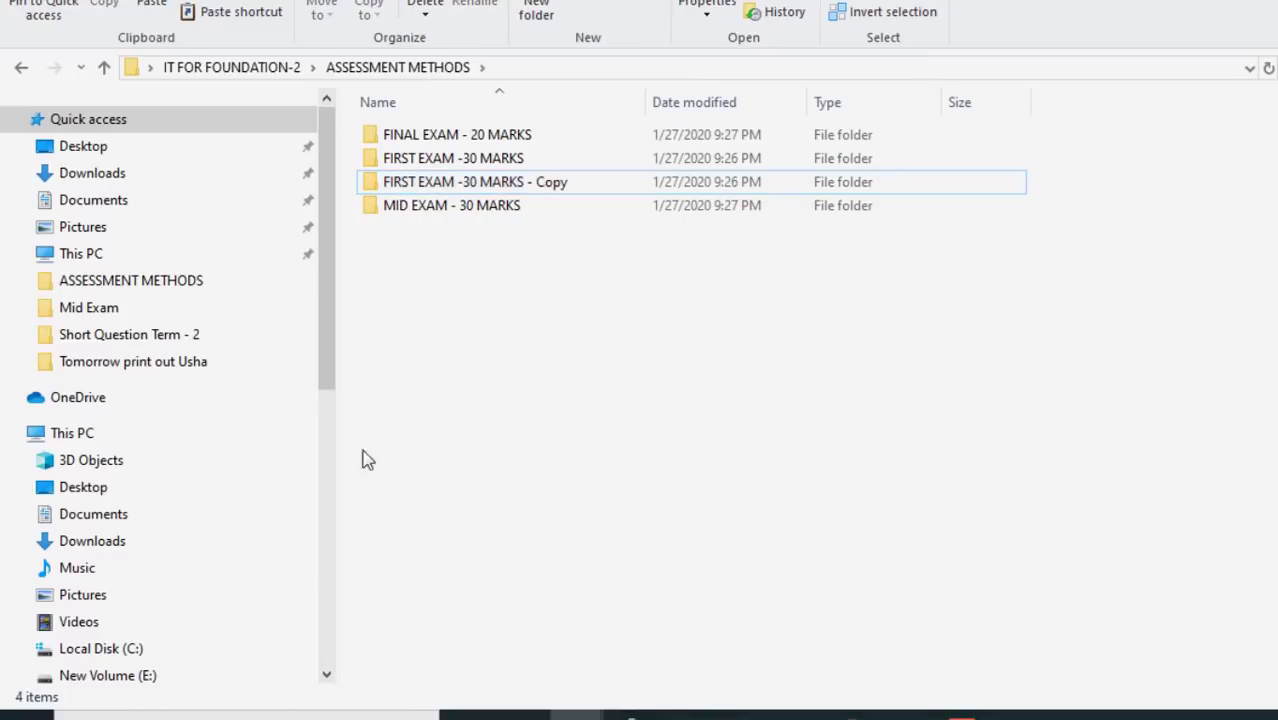
{"action": "right_click", "coordinate": [424, 190]}
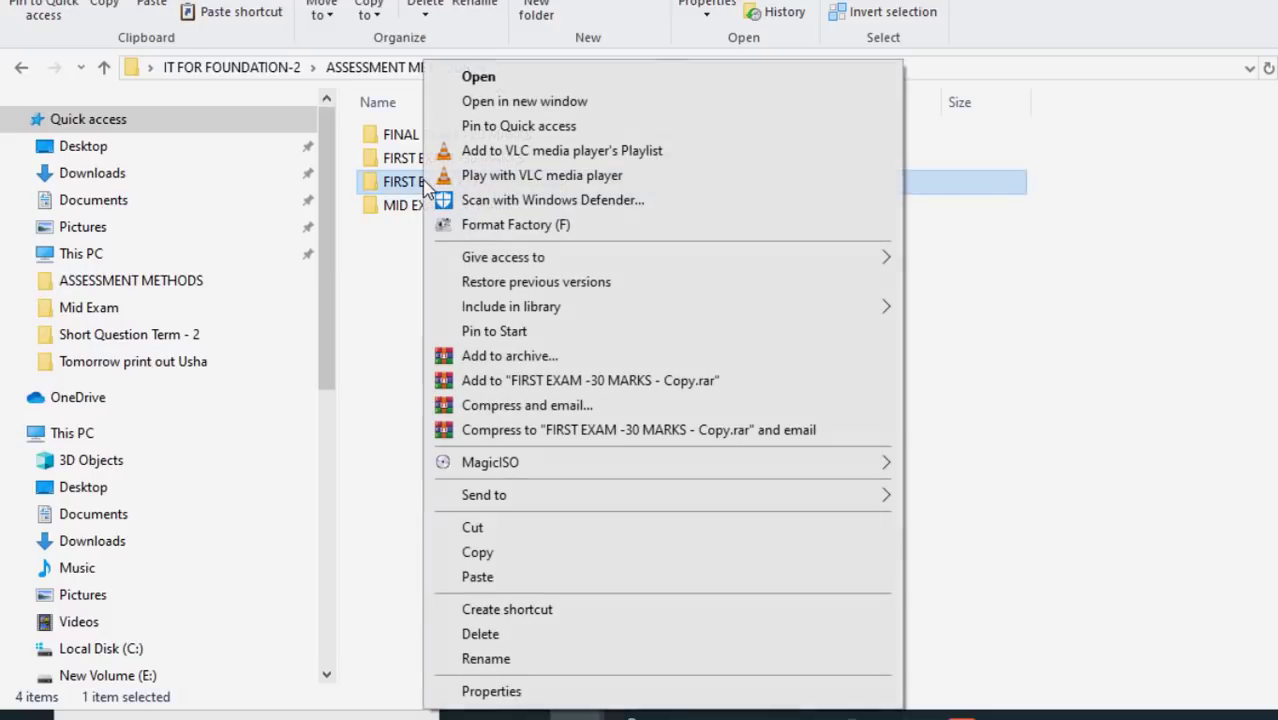
{"action": "left_click", "coordinate": [520, 660]}
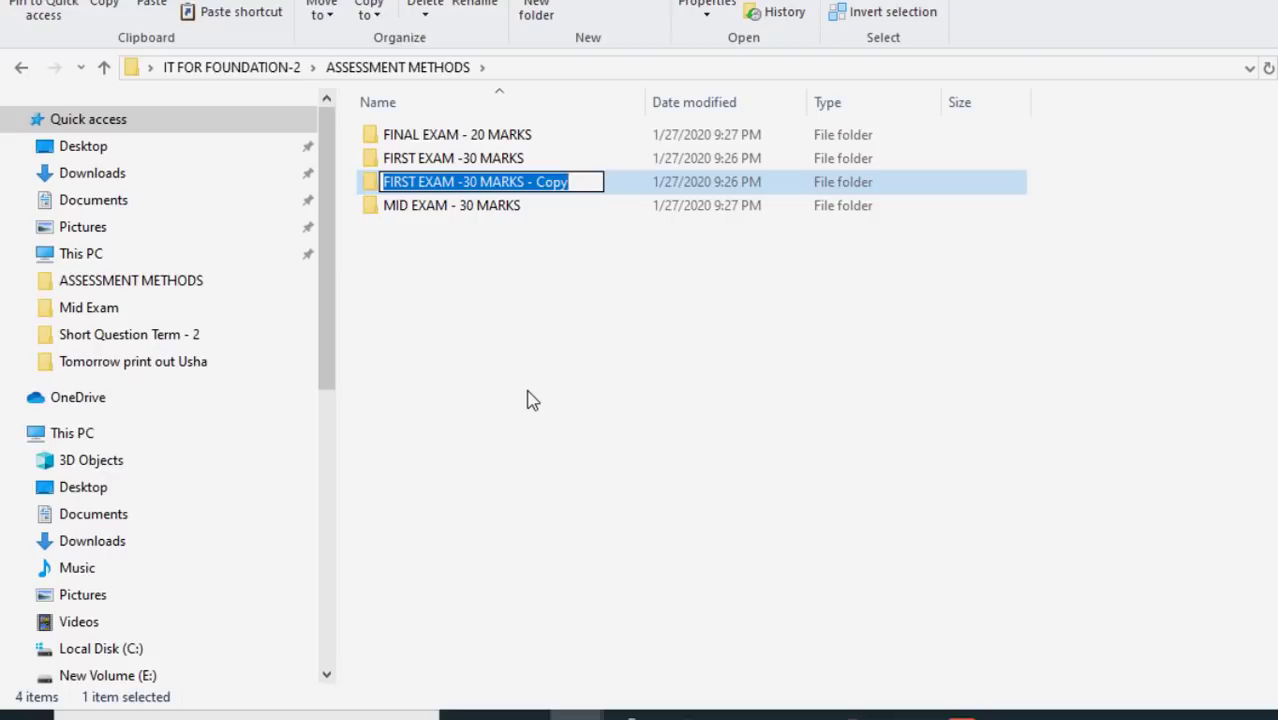
{"action": "type", "text": "P"}
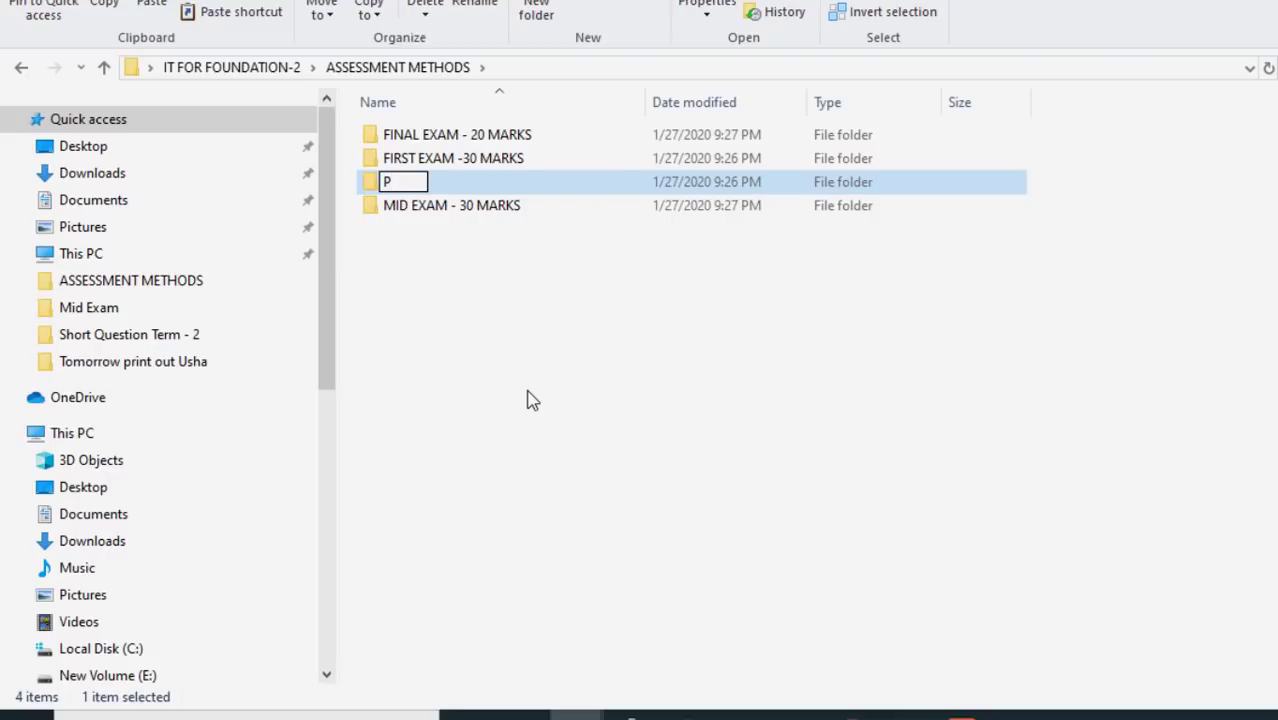
{"action": "type", "text": "ROJECT"}
{"action": "key", "text": "Return"}
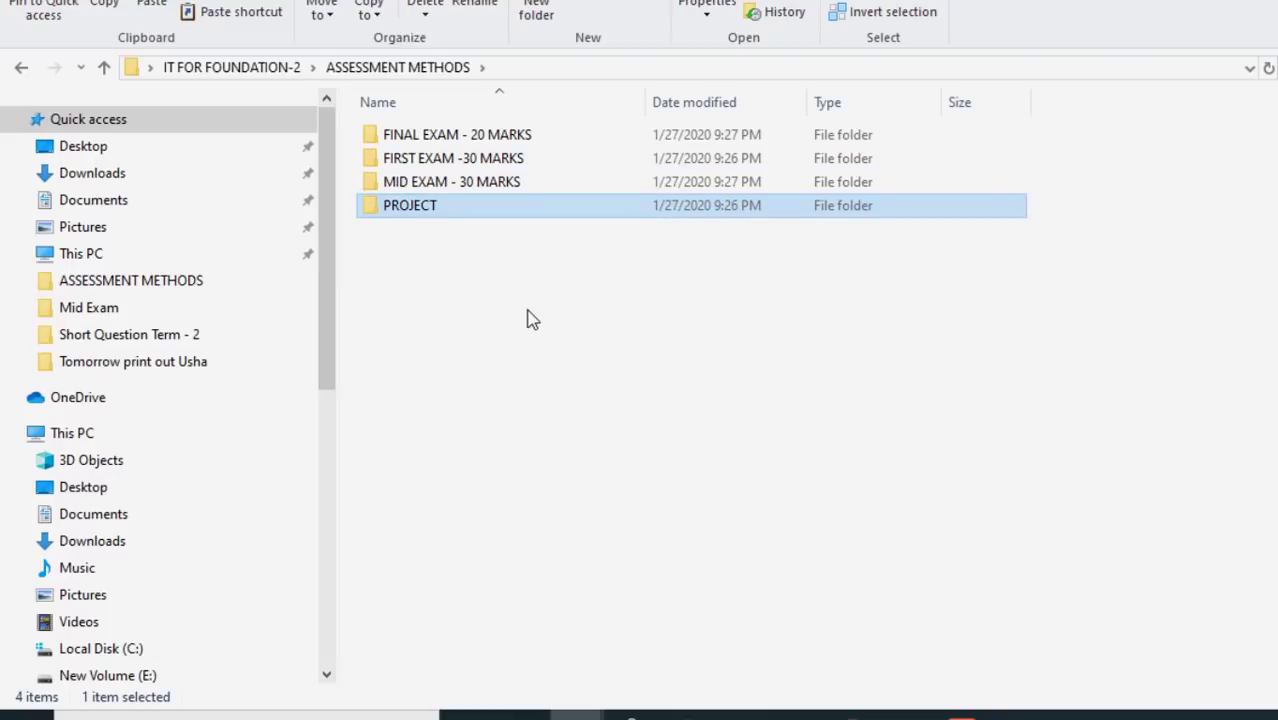
Switch to the Word document and read task 4 about the text to enter in WordPad, selecting its lines.
{"action": "key", "text": "alt+Tab"}
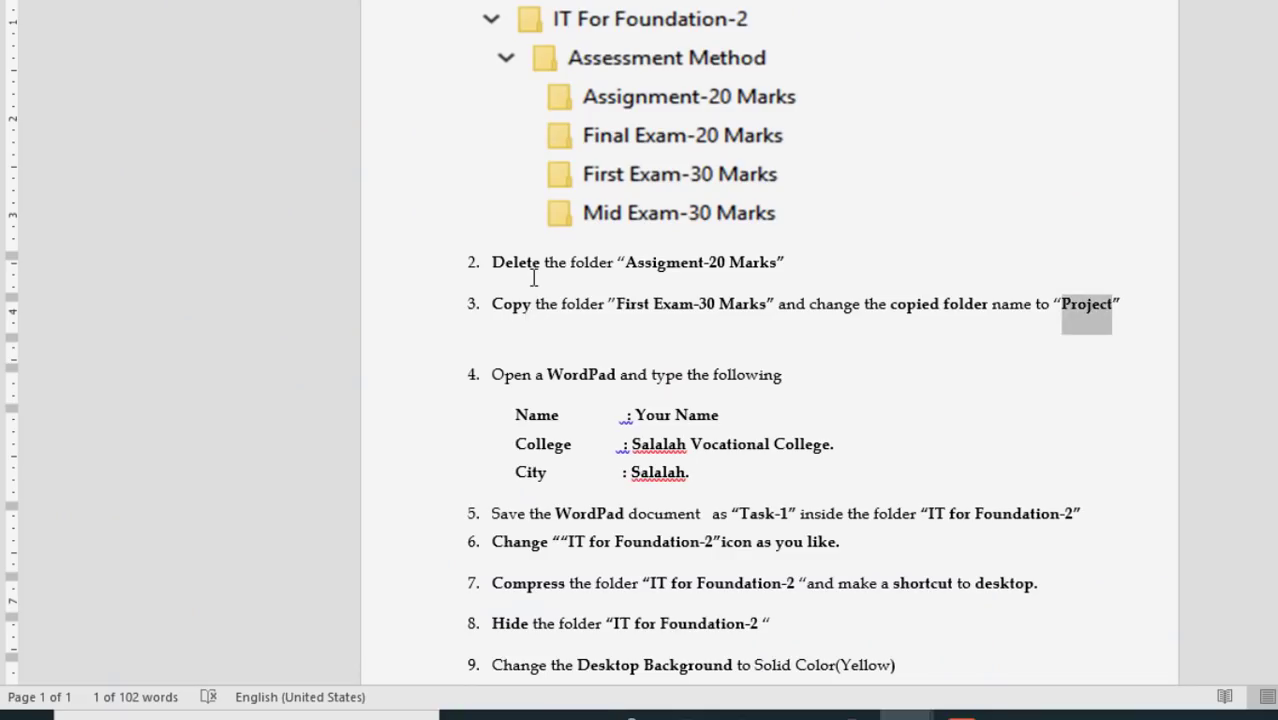
{"action": "scroll", "coordinate": [534, 278], "scroll_direction": "down", "scroll_amount": 1}
{"action": "scroll", "coordinate": [591, 279], "scroll_direction": "down", "scroll_amount": 1}
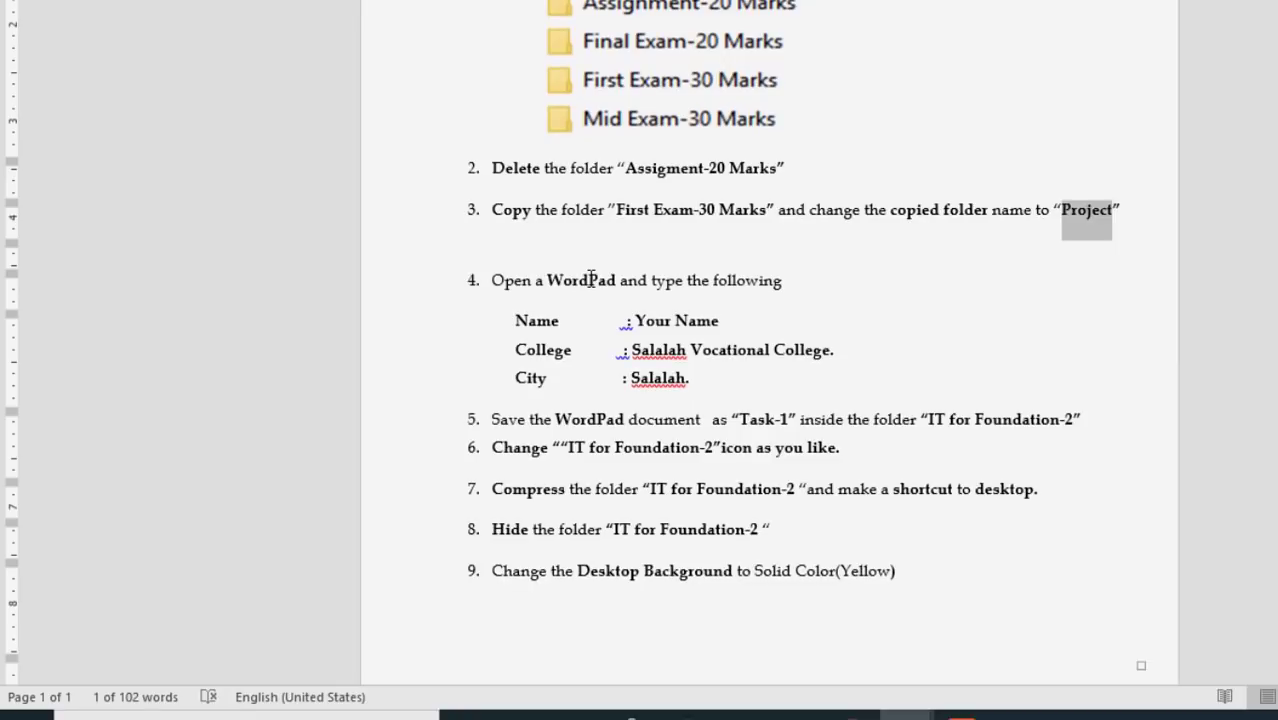
{"action": "scroll", "coordinate": [591, 279], "scroll_direction": "down", "scroll_amount": 1}
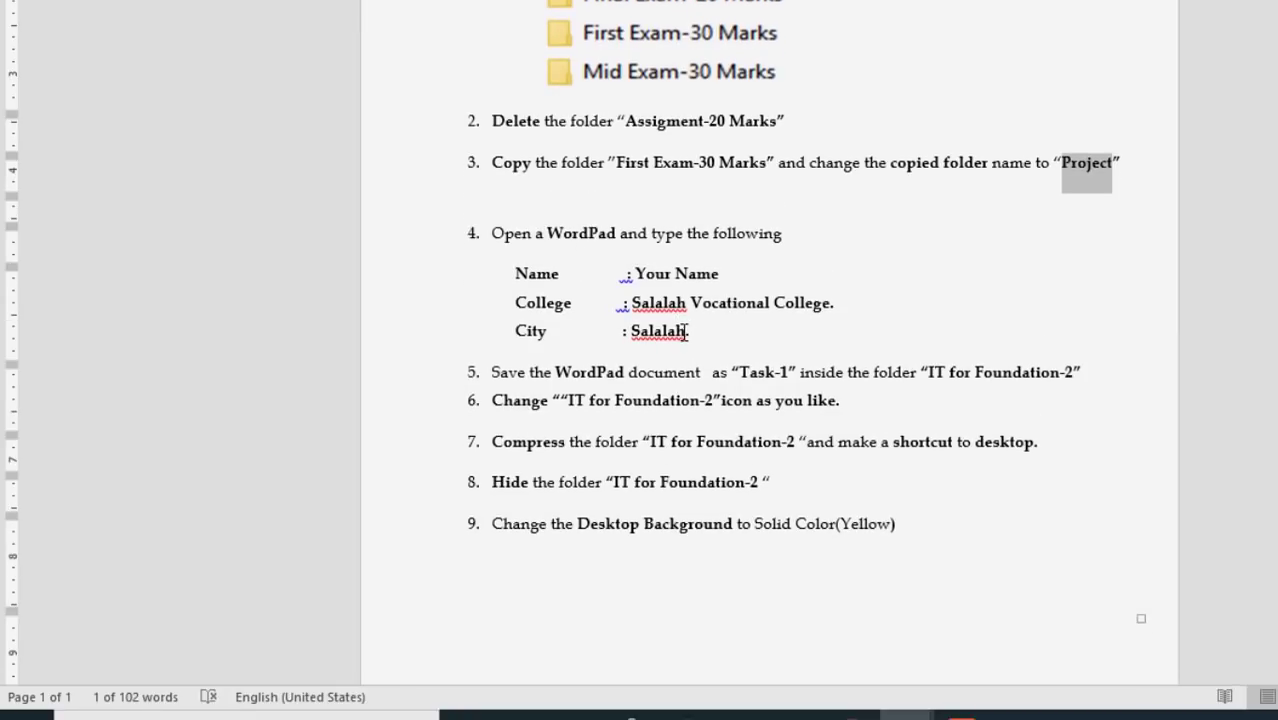
{"action": "left_click_drag", "start_coordinate": [520, 352], "coordinate": [528, 288]}
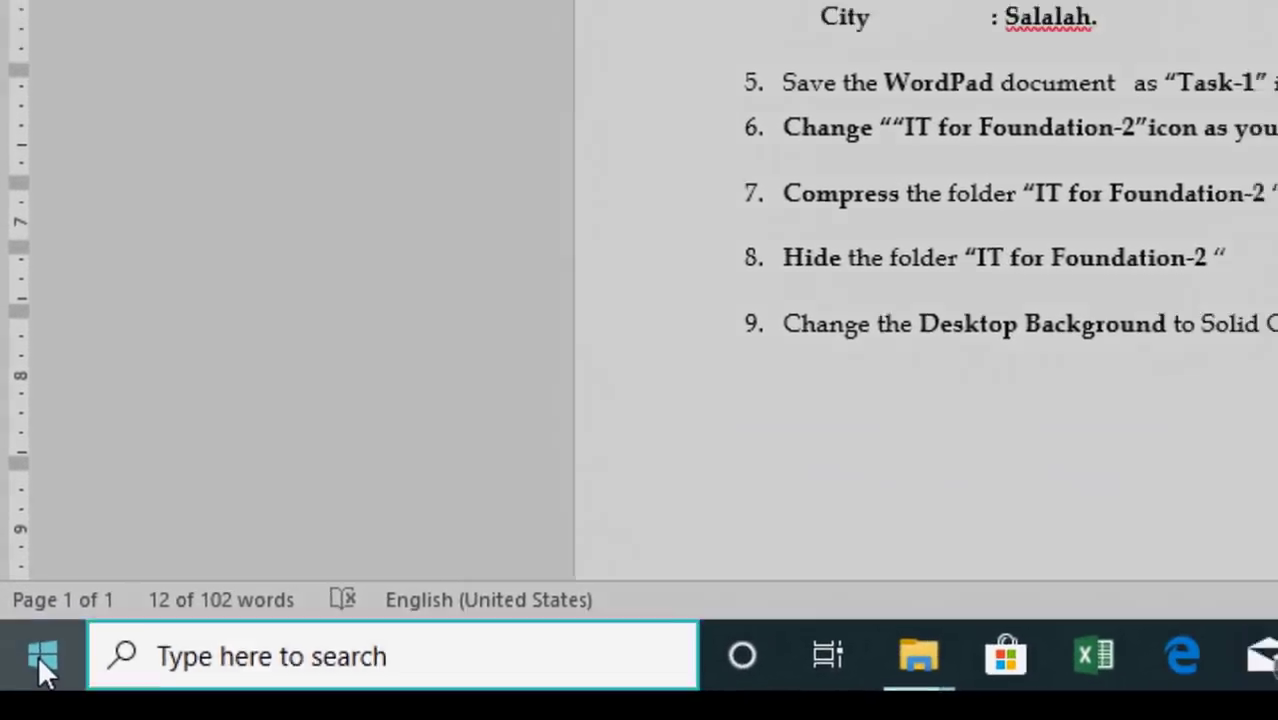
{"action": "left_click", "coordinate": [30, 662]}
{"action": "scroll", "coordinate": [208, 485], "scroll_direction": "down", "scroll_amount": 8}
{"action": "scroll", "coordinate": [208, 485], "scroll_direction": "down", "scroll_amount": 10}
{"action": "scroll", "coordinate": [208, 484], "scroll_direction": "down", "scroll_amount": 10}
{"action": "scroll", "coordinate": [206, 476], "scroll_direction": "down", "scroll_amount": 10}
{"action": "scroll", "coordinate": [206, 477], "scroll_direction": "down", "scroll_amount": 5}
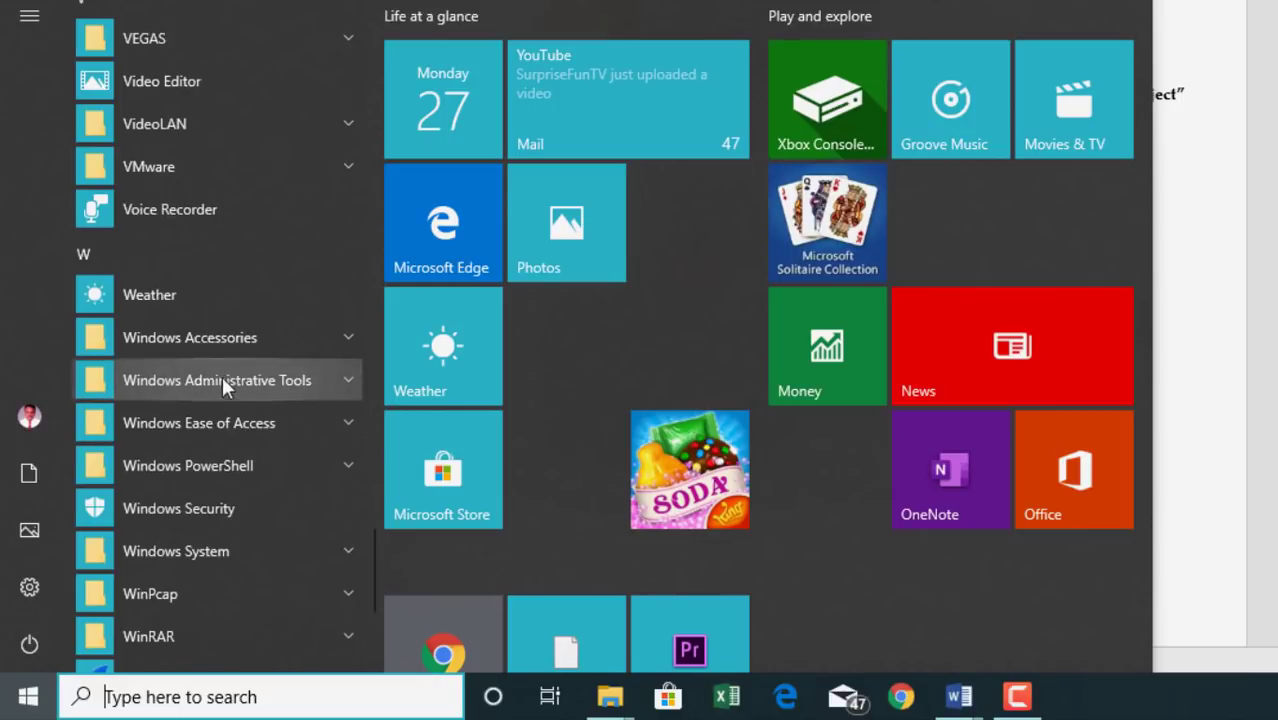
{"action": "left_click", "coordinate": [344, 332]}
{"action": "scroll", "coordinate": [343, 329], "scroll_direction": "down", "scroll_amount": 3}
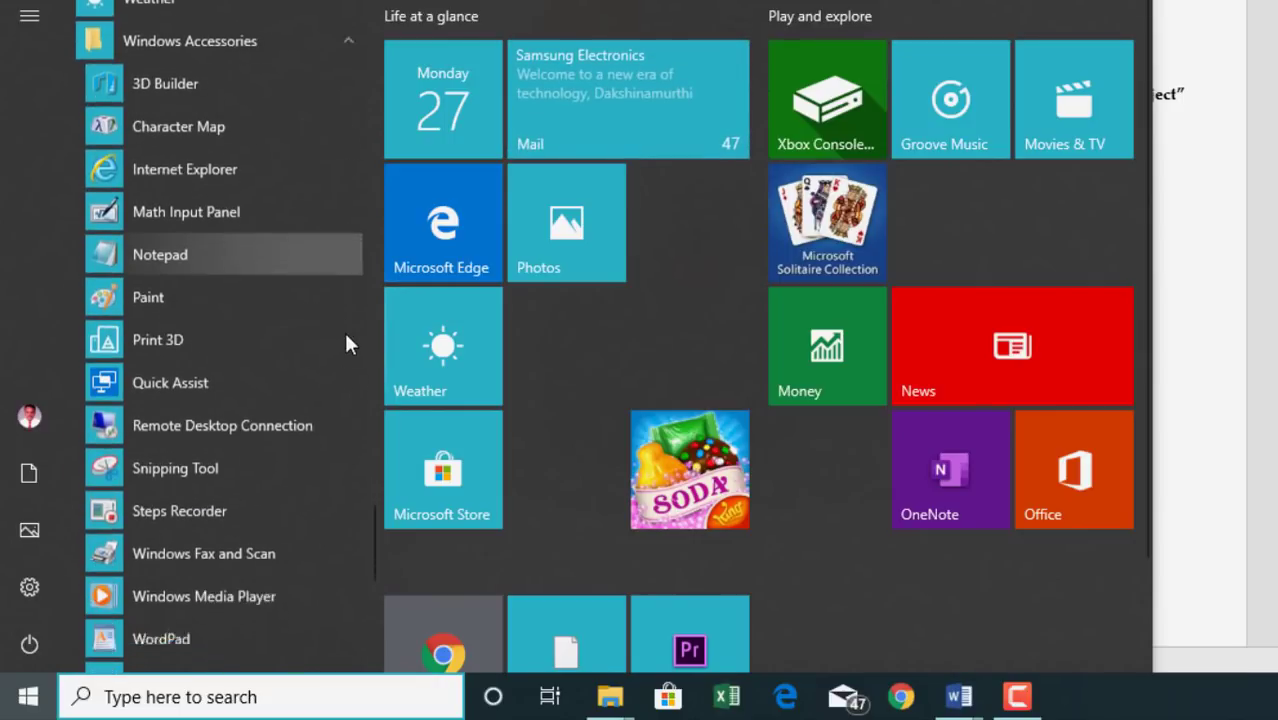
{"action": "scroll", "coordinate": [346, 344], "scroll_direction": "down", "scroll_amount": 3}
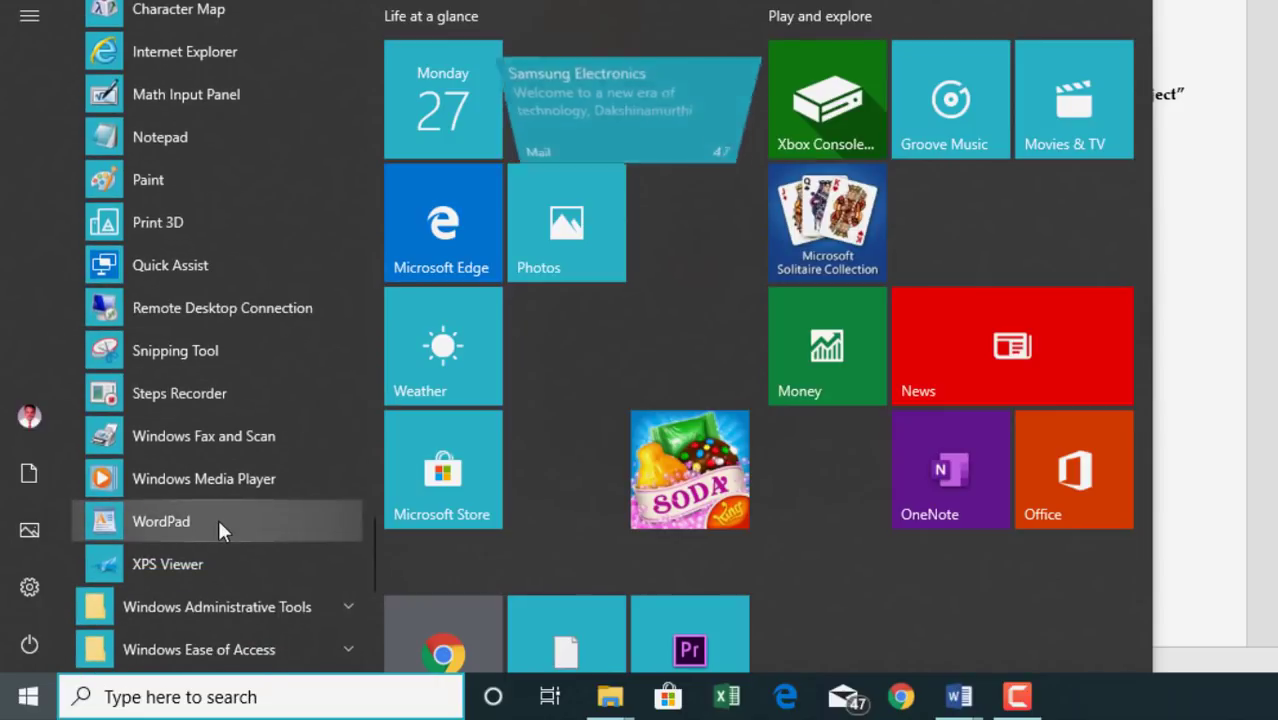
{"action": "left_click", "coordinate": [1244, 506]}
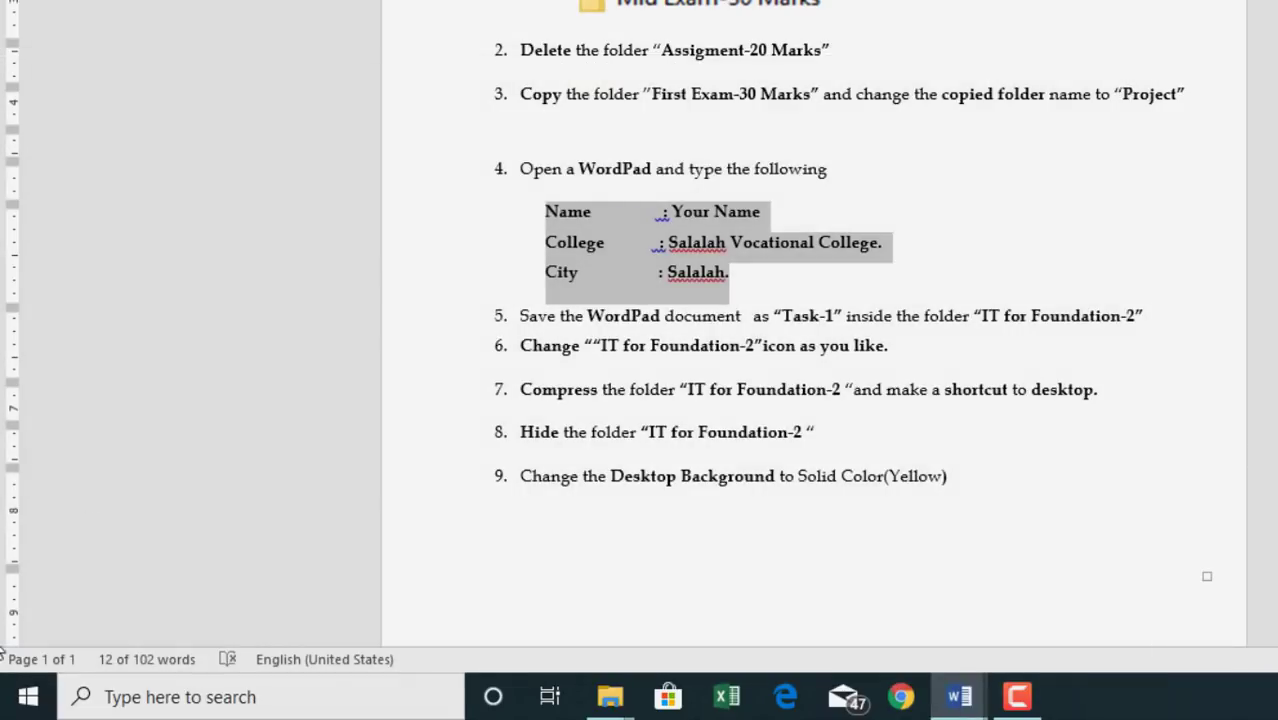
Find WordPad among the Windows Accessories programs and launch it.
{"action": "left_click", "coordinate": [16, 710]}
{"action": "scroll", "coordinate": [210, 536], "scroll_direction": "down", "scroll_amount": 12}
{"action": "scroll", "coordinate": [209, 540], "scroll_direction": "down", "scroll_amount": 10}
{"action": "scroll", "coordinate": [209, 541], "scroll_direction": "down", "scroll_amount": 12}
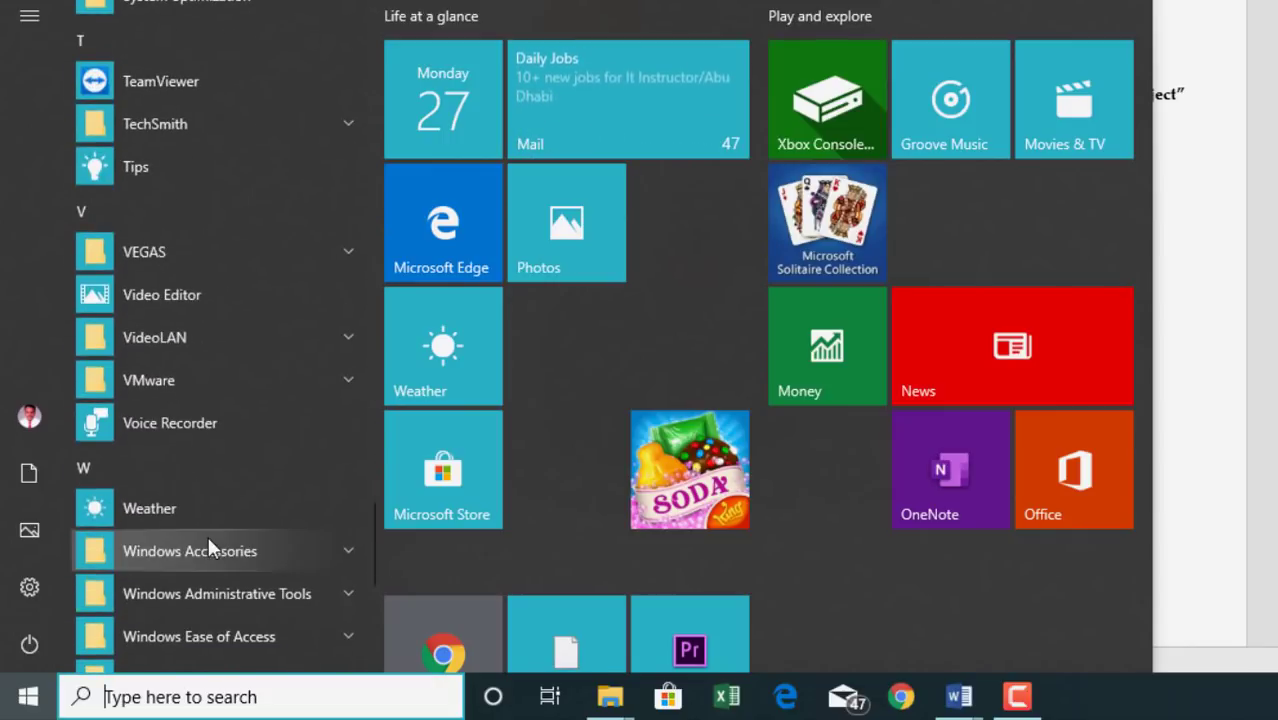
{"action": "scroll", "coordinate": [210, 500], "scroll_direction": "down", "scroll_amount": 2}
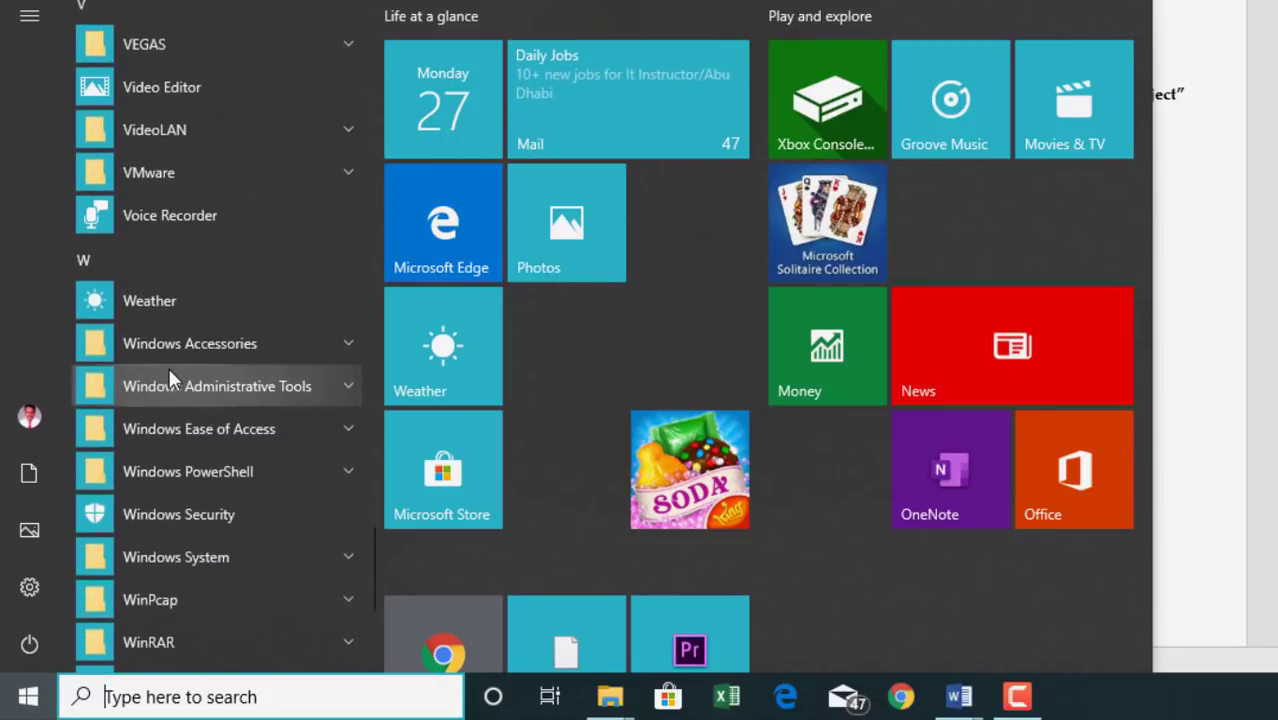
{"action": "left_click", "coordinate": [325, 338]}
{"action": "scroll", "coordinate": [214, 496], "scroll_direction": "down", "scroll_amount": 2}
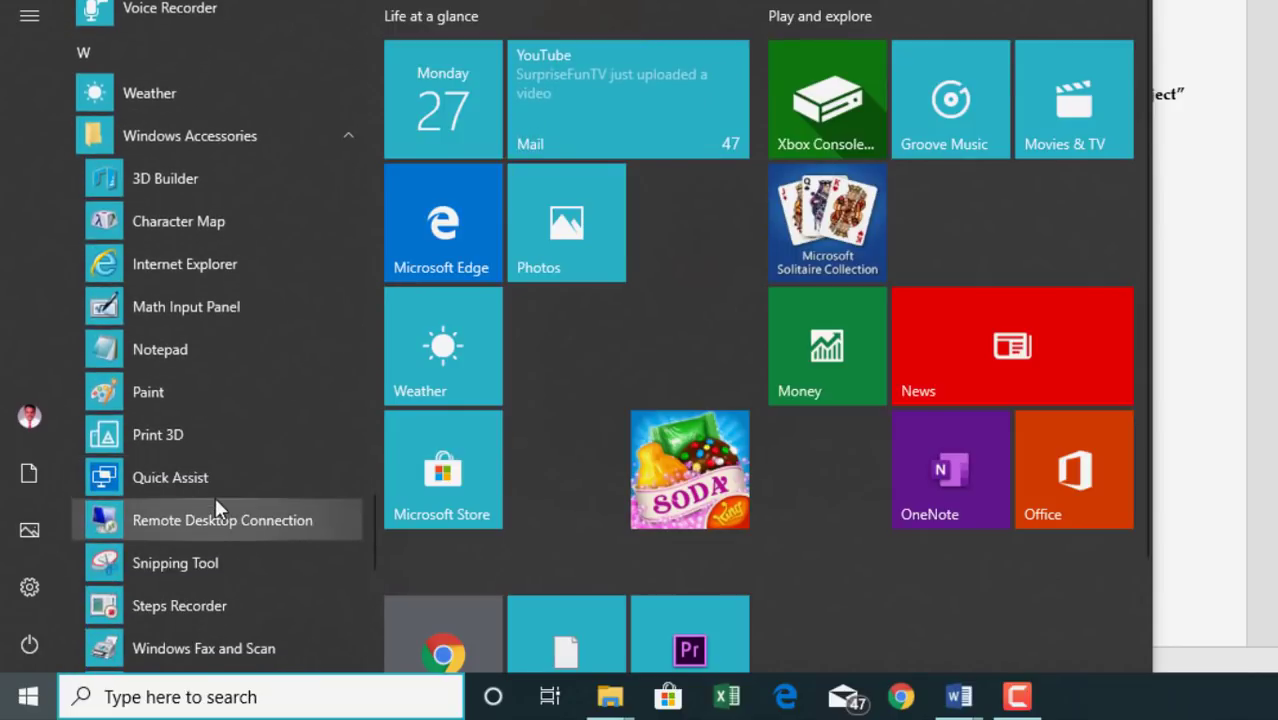
{"action": "scroll", "coordinate": [256, 480], "scroll_direction": "down", "scroll_amount": 2}
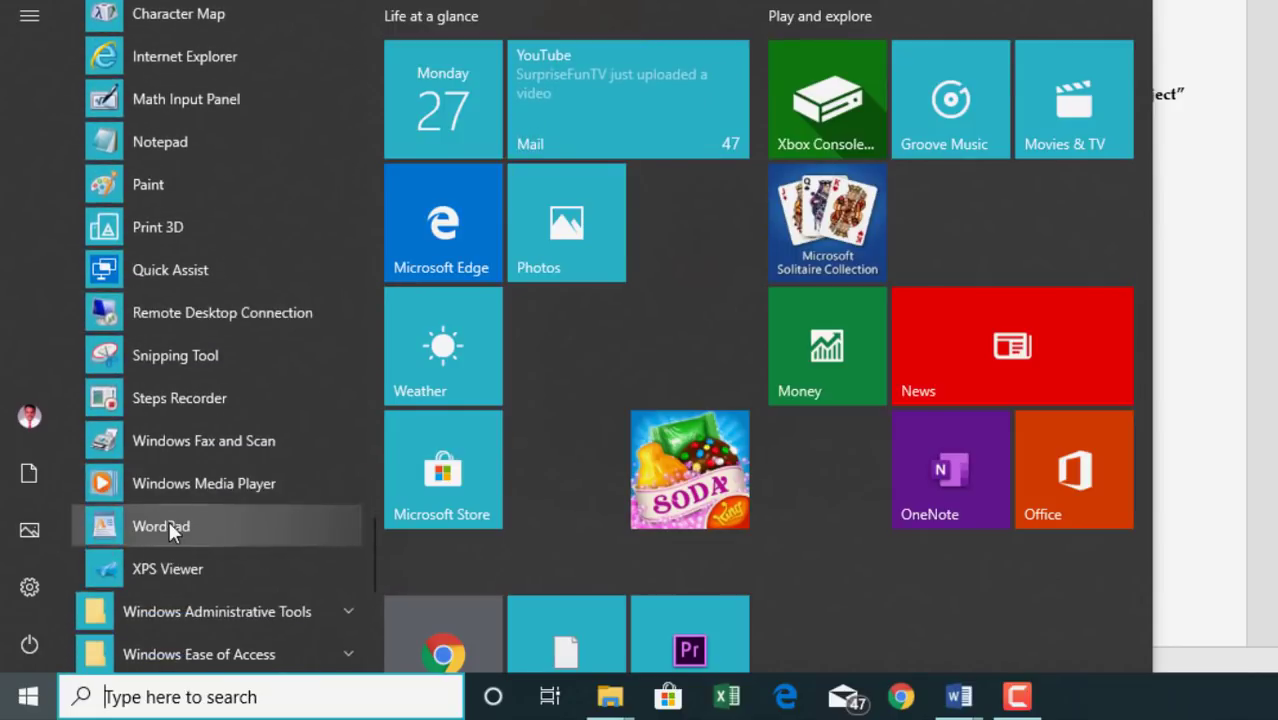
{"action": "left_click", "coordinate": [178, 521]}
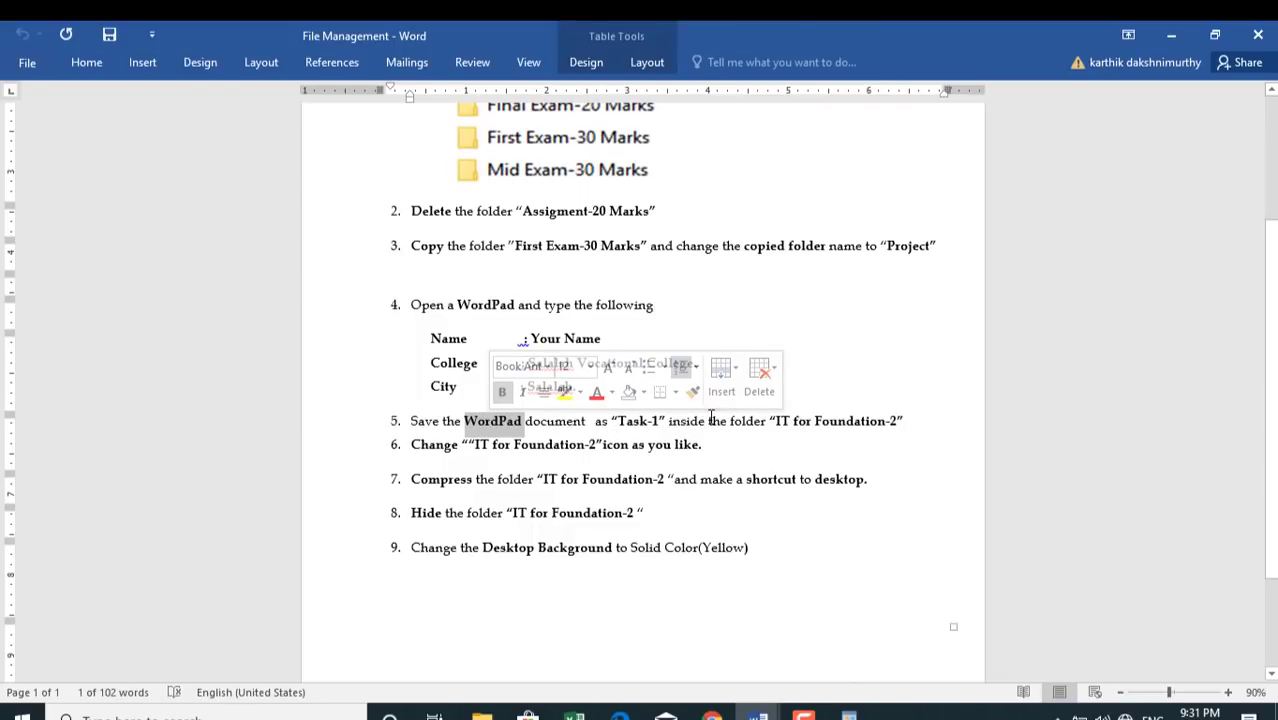
Switch to WordPad, save the document as "TASK-1" in the desktop folder "IT FOR FOUNDATION-2", and close WordPad.
{"action": "key", "text": "alt+Tab"}
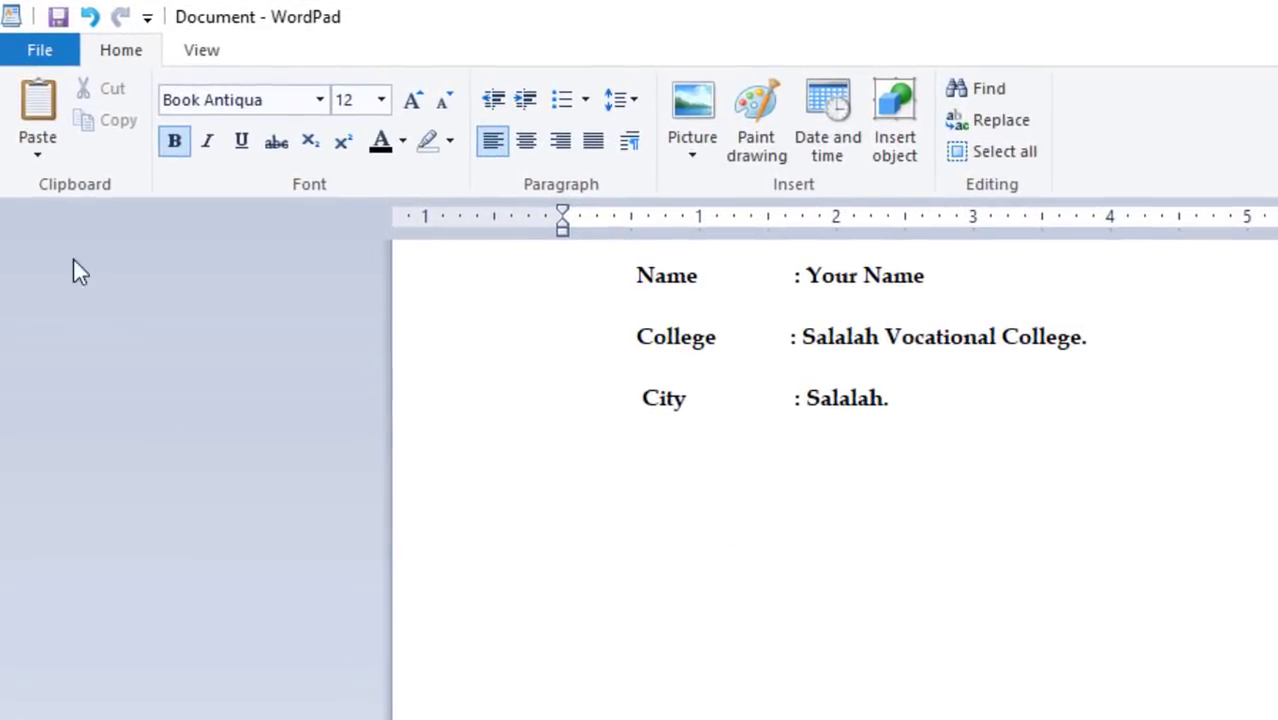
{"action": "left_click", "coordinate": [40, 55]}
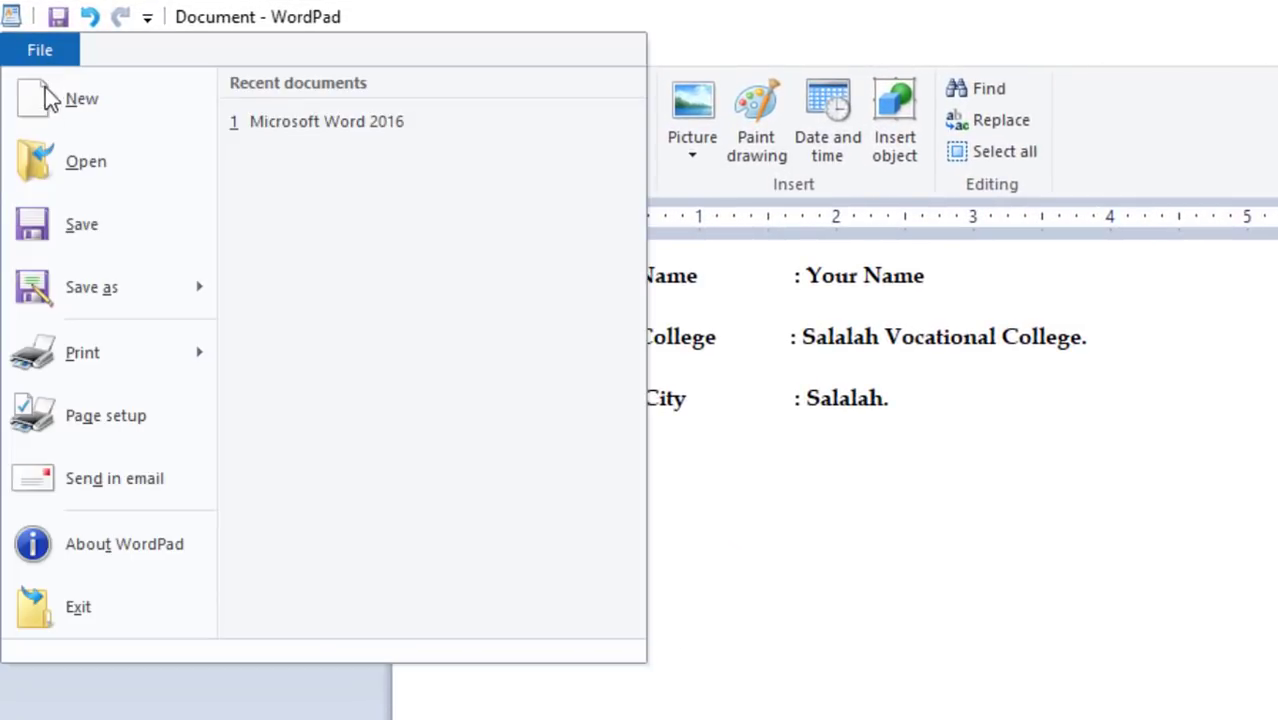
{"action": "left_click", "coordinate": [75, 226]}
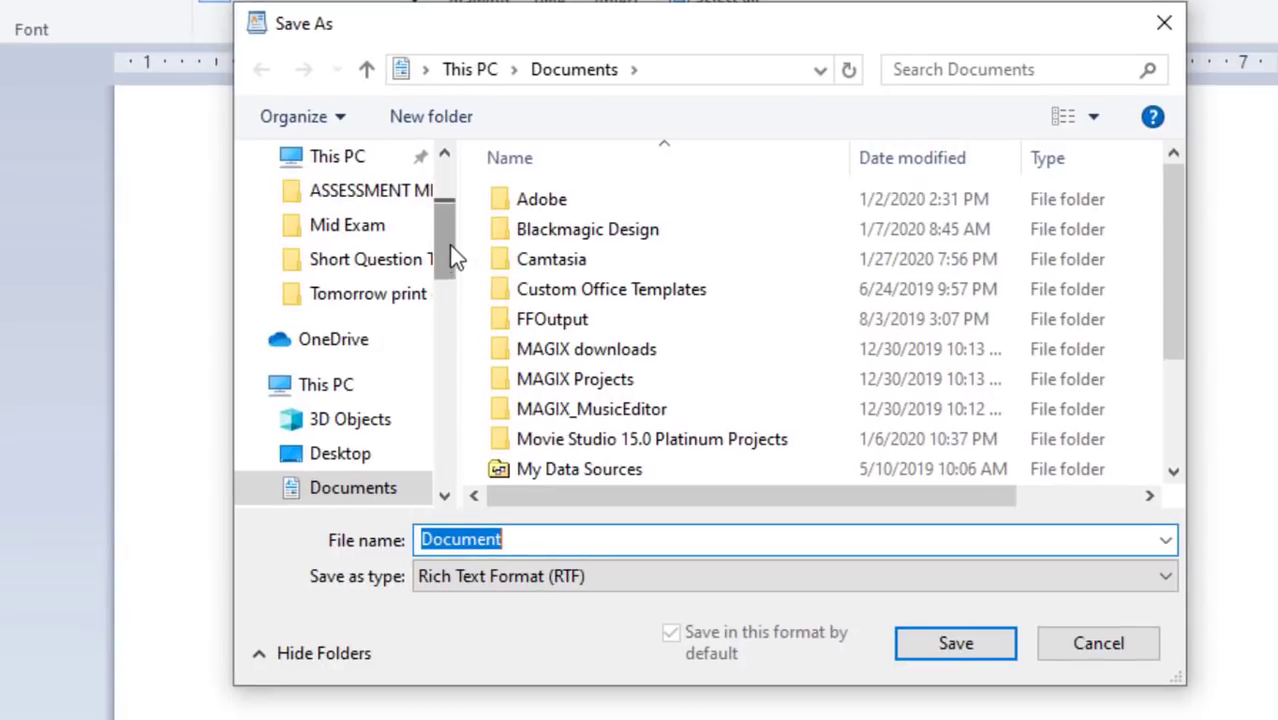
{"action": "left_click_drag", "start_coordinate": [450, 258], "coordinate": [458, 230]}
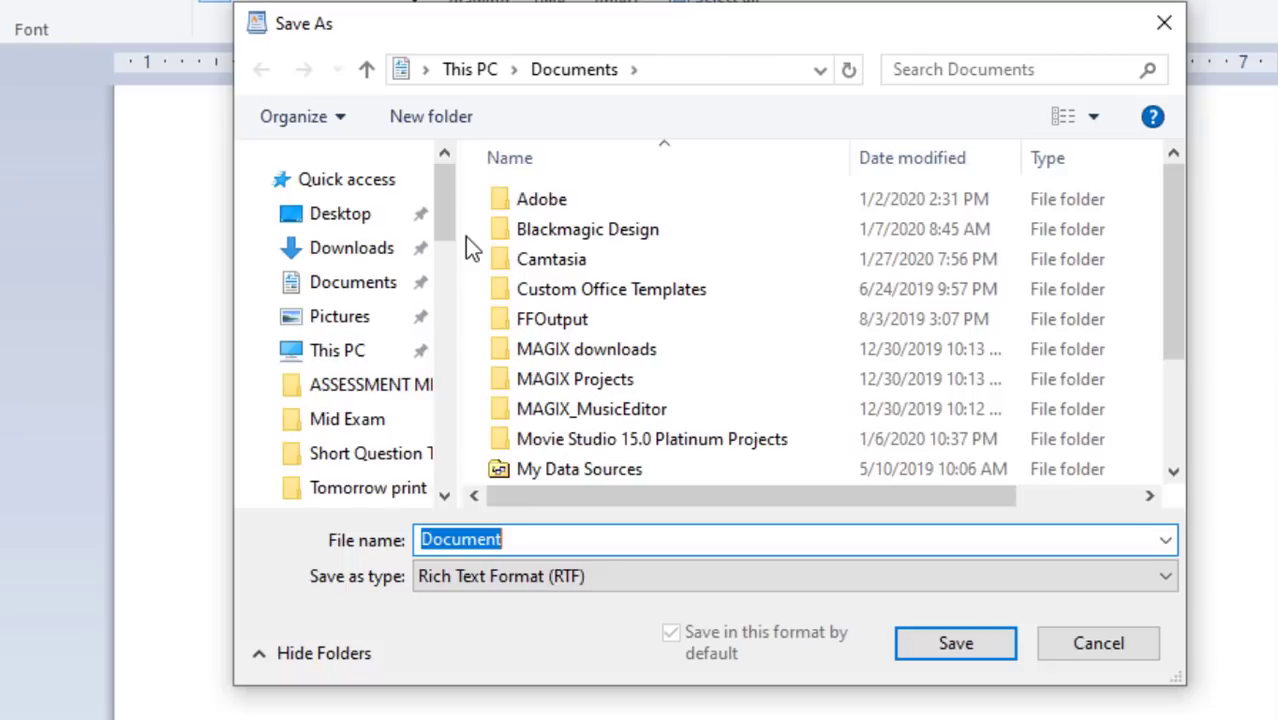
{"action": "left_click", "coordinate": [336, 220]}
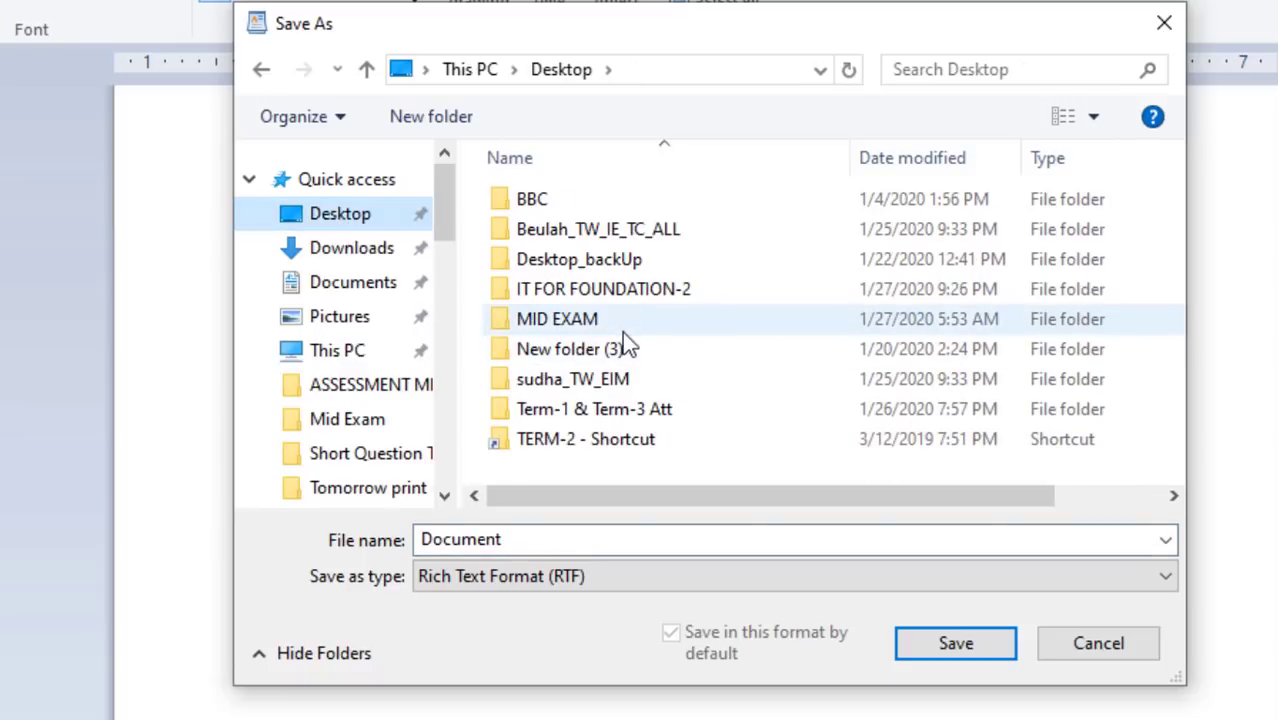
{"action": "left_click", "coordinate": [580, 290]}
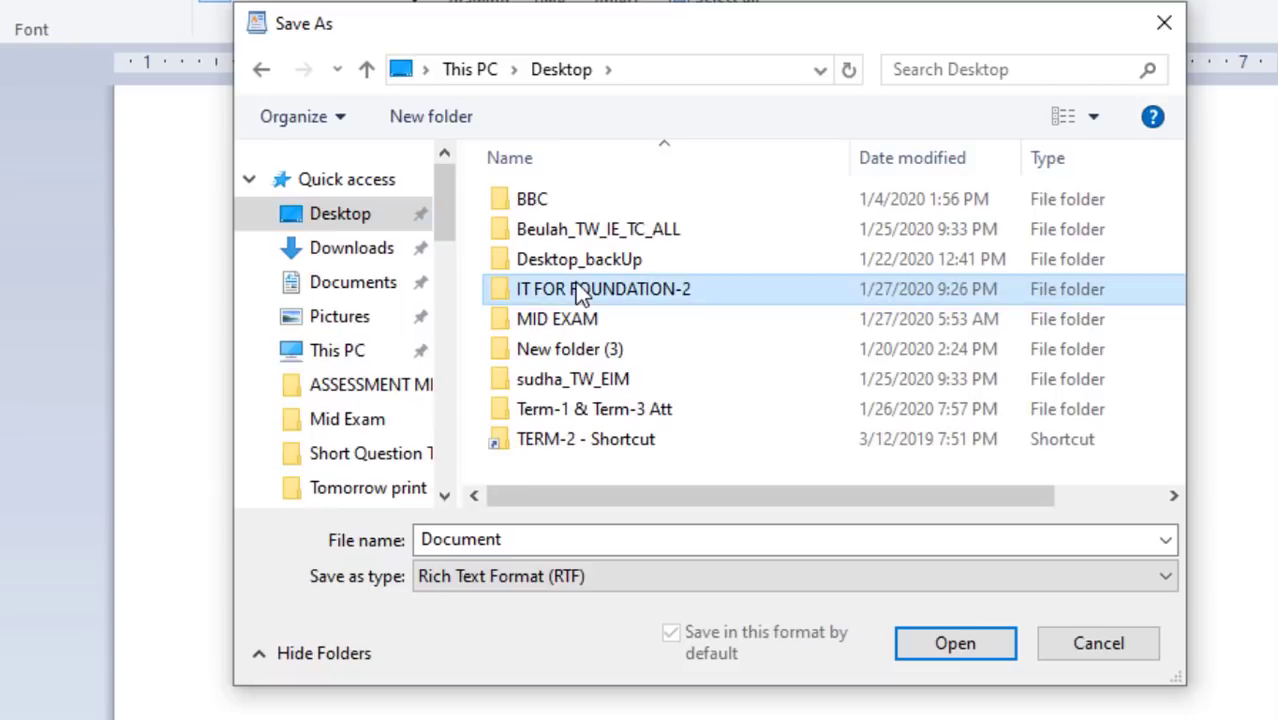
{"action": "left_click", "coordinate": [942, 644]}
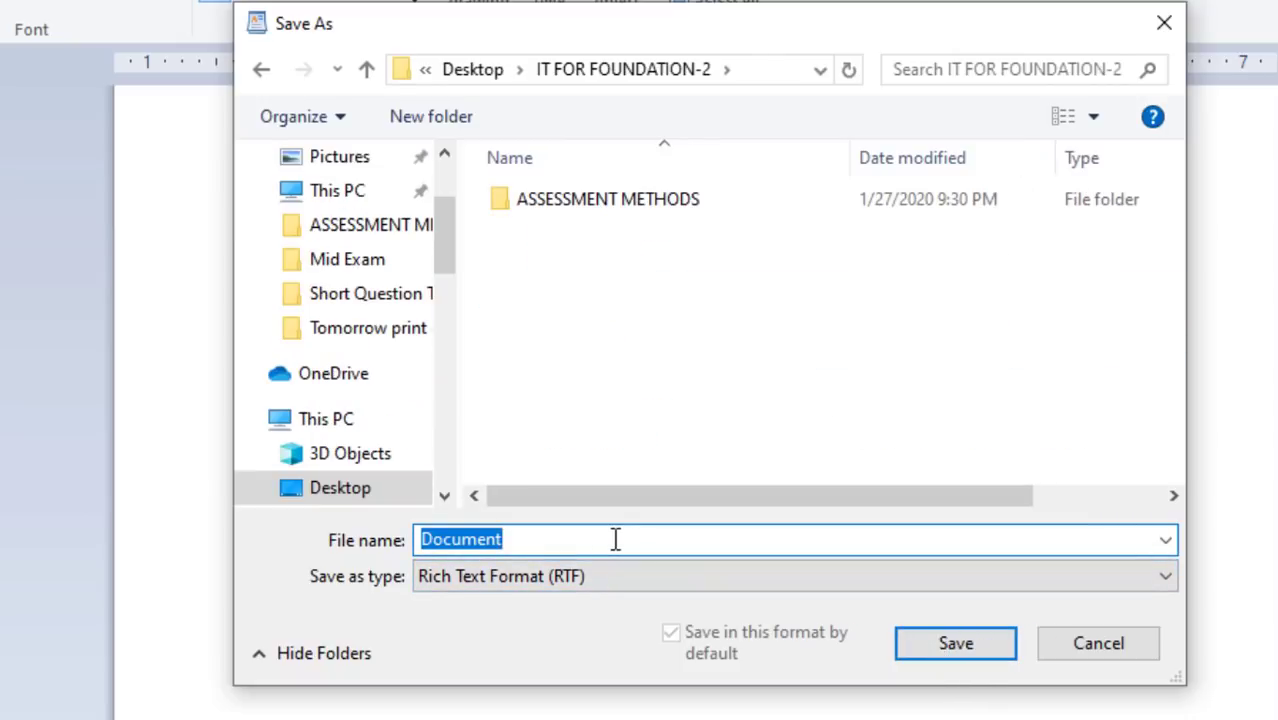
{"action": "key", "text": "BackSpace"}
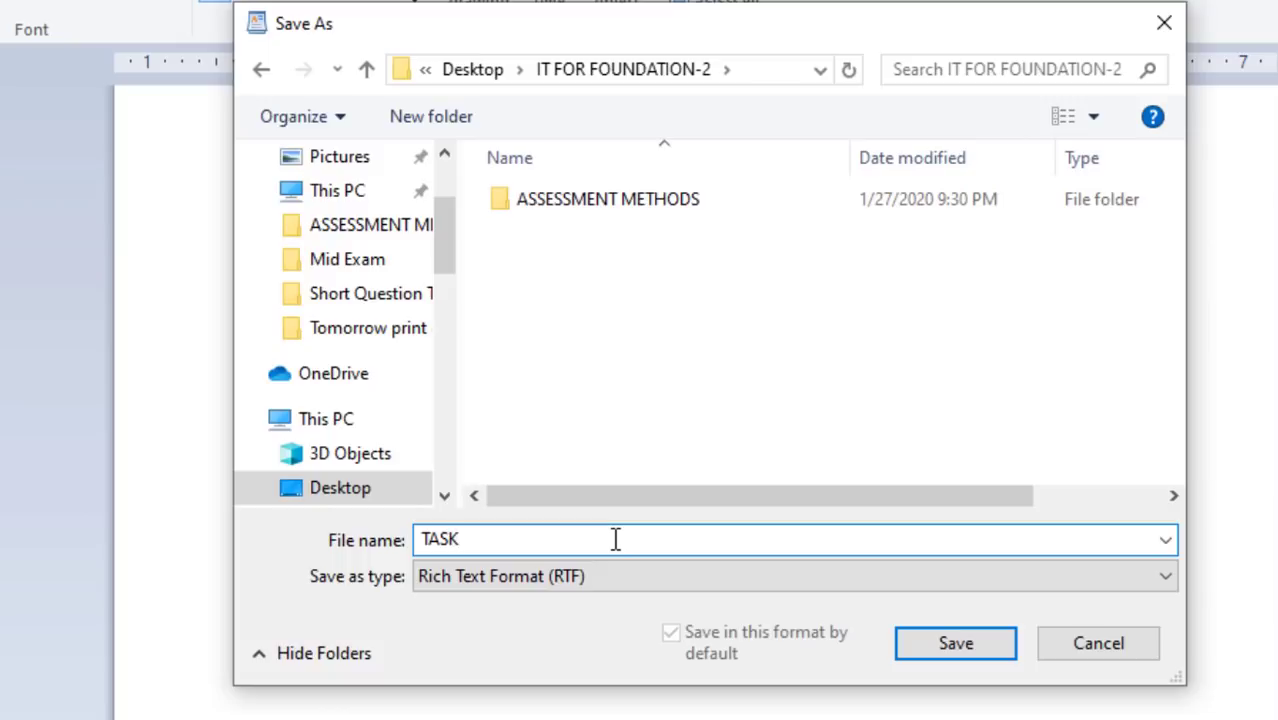
{"action": "key", "text": "Return"}
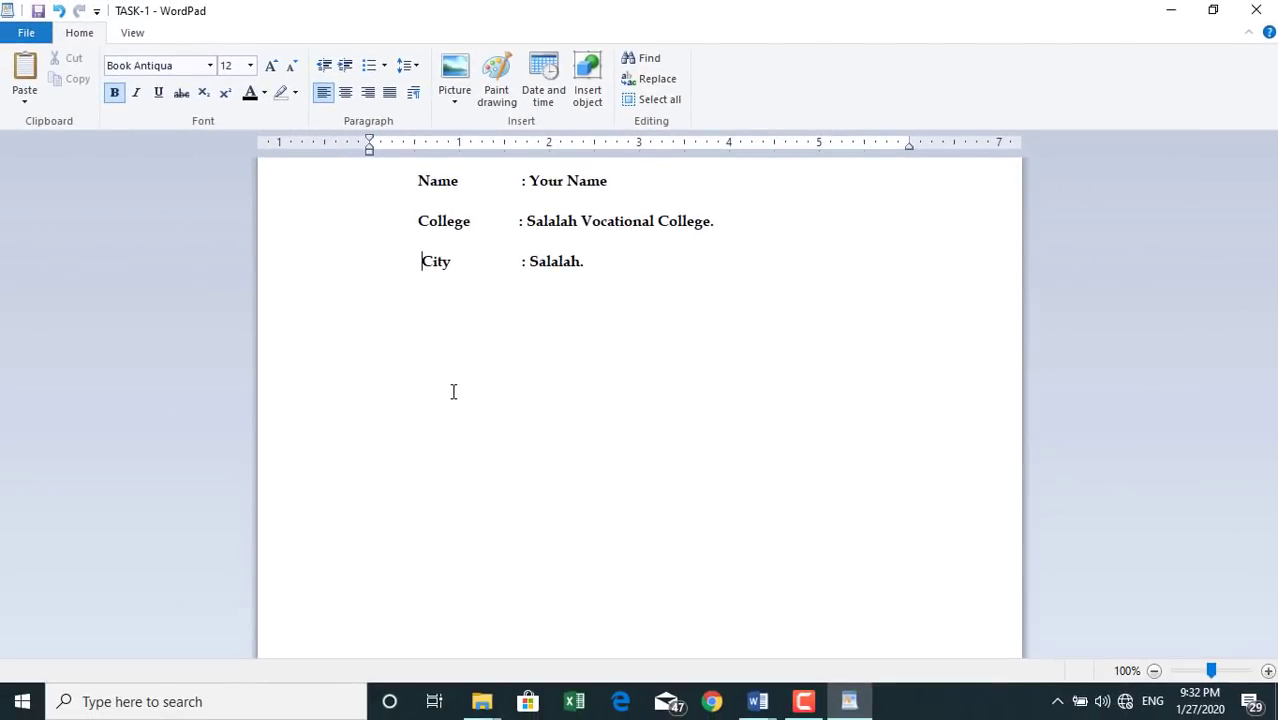
{"action": "left_click", "coordinate": [1256, 10]}
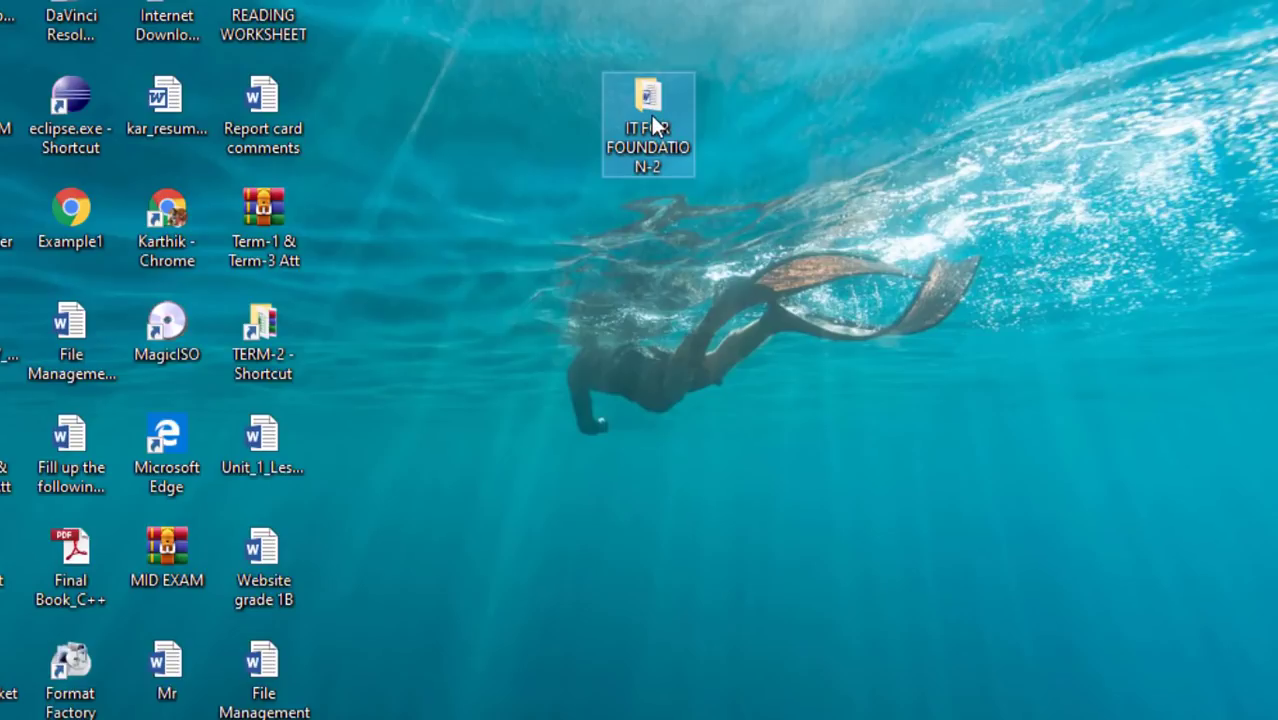
Change the icon of the desktop folder "IT FOR FOUNDATION-2" to the person with a key and refresh the desktop.
{"action": "right_click", "coordinate": [648, 105]}
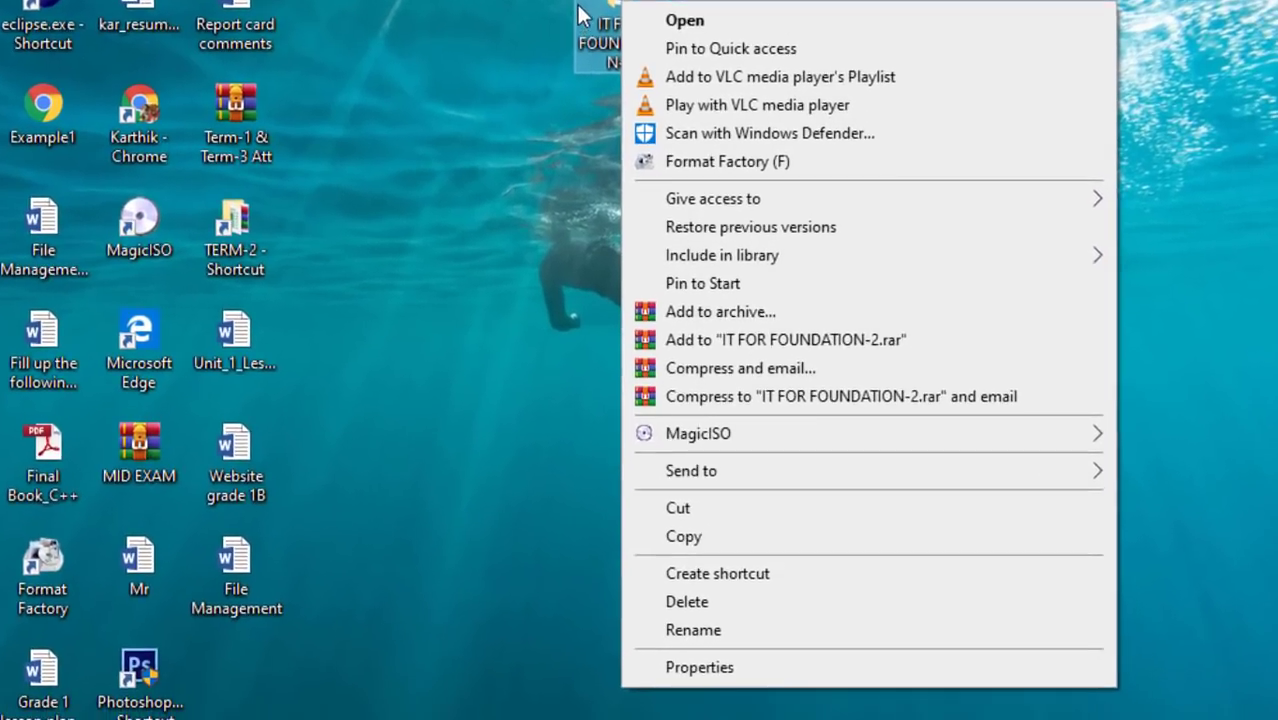
{"action": "right_click", "coordinate": [613, 107]}
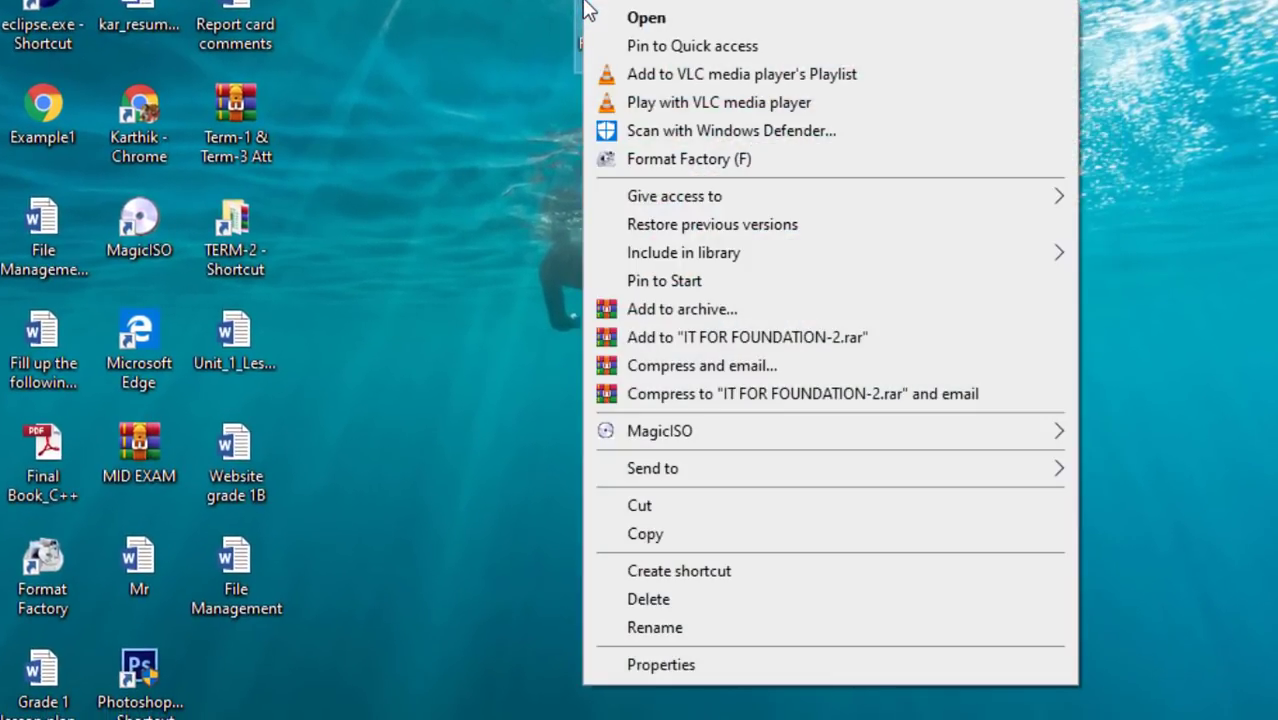
{"action": "left_click", "coordinate": [679, 666]}
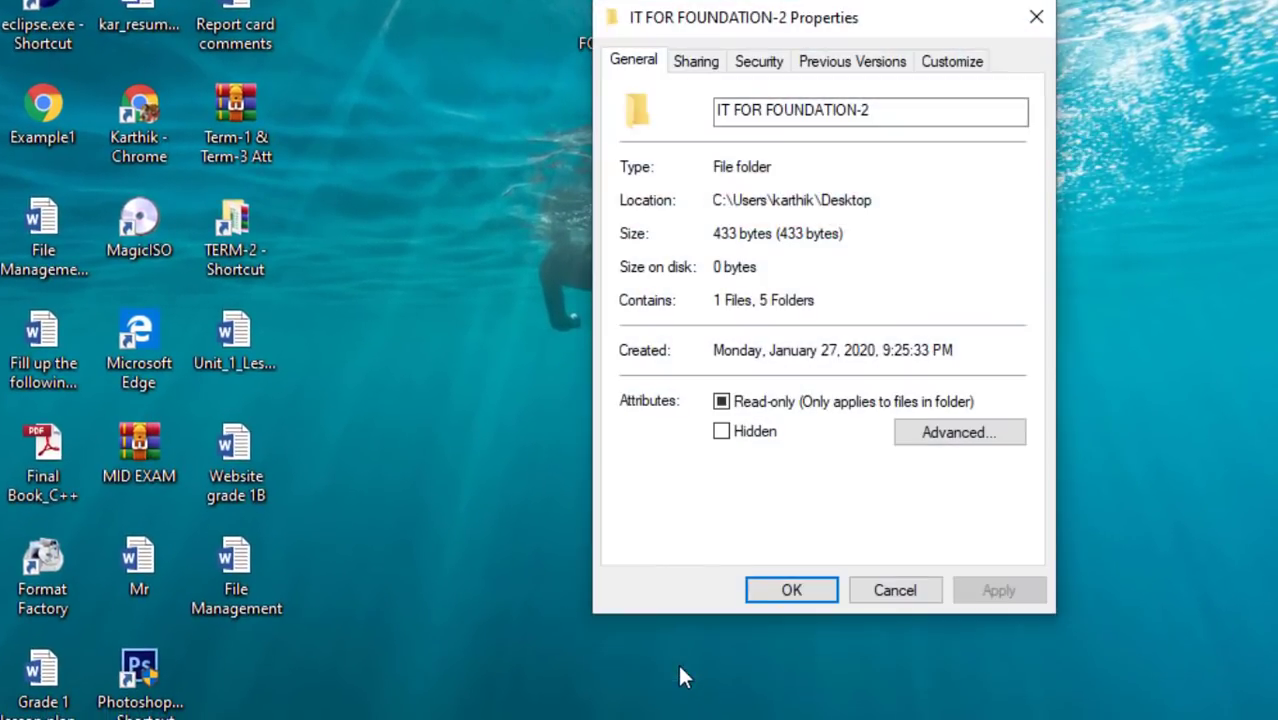
{"action": "left_click", "coordinate": [952, 62]}
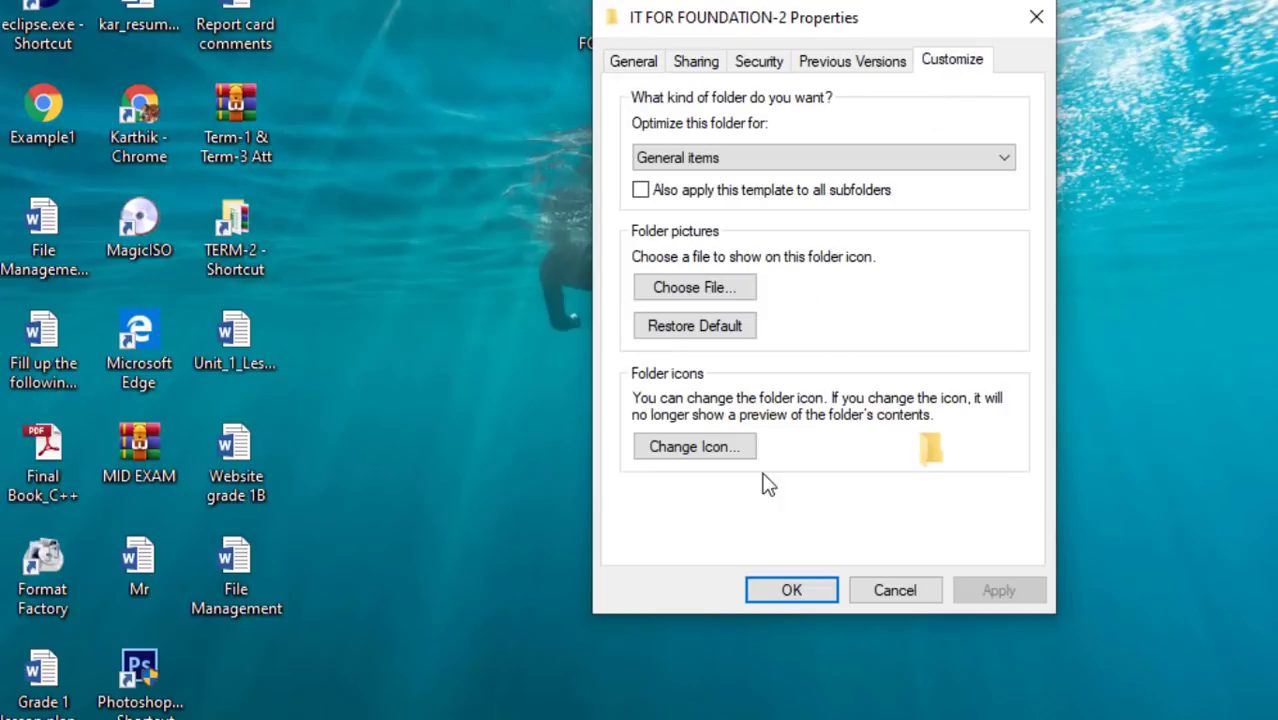
{"action": "left_click", "coordinate": [680, 460]}
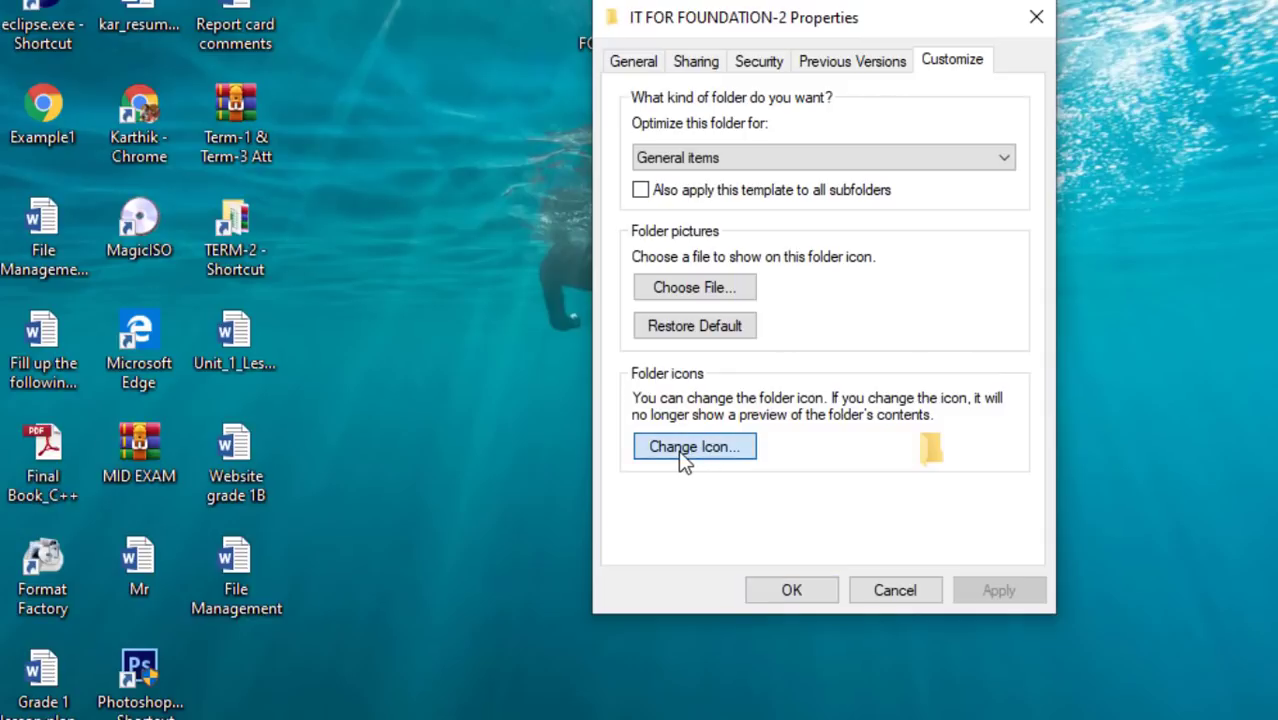
{"action": "left_click_drag", "start_coordinate": [750, 505], "coordinate": [828, 500]}
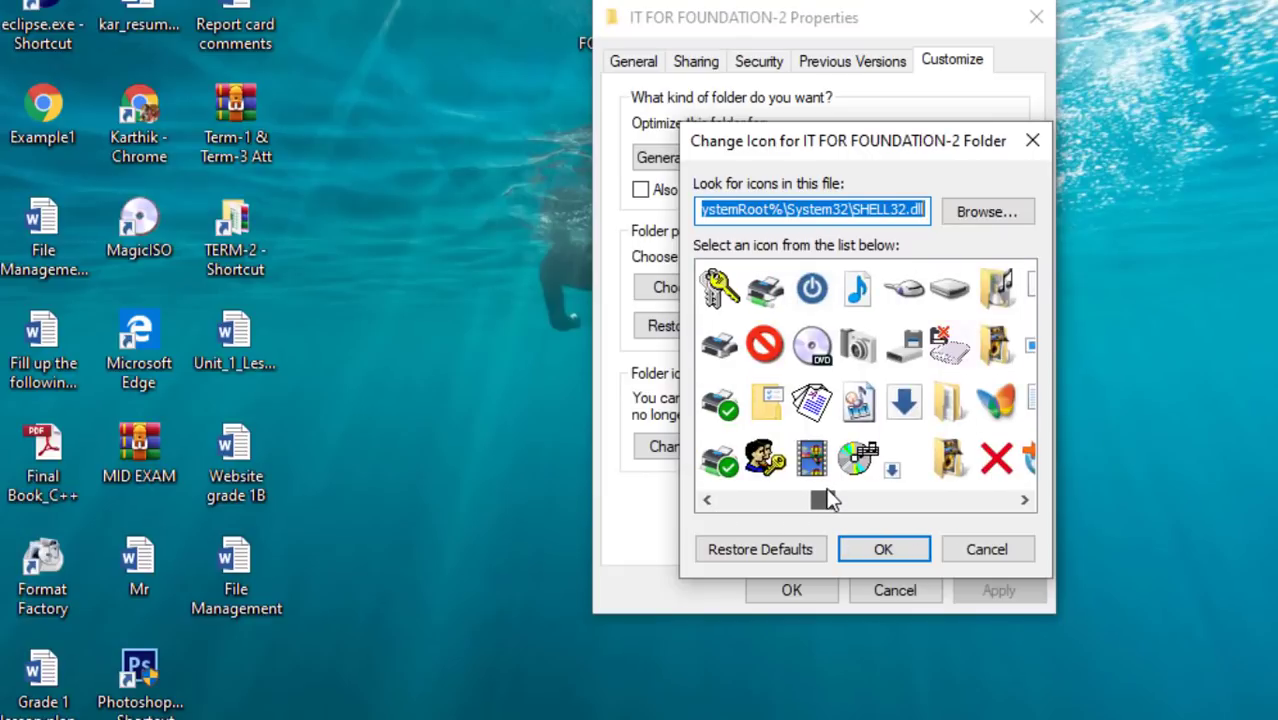
{"action": "left_click_drag", "start_coordinate": [765, 458], "coordinate": [768, 362]}
{"action": "left_click", "coordinate": [765, 458]}
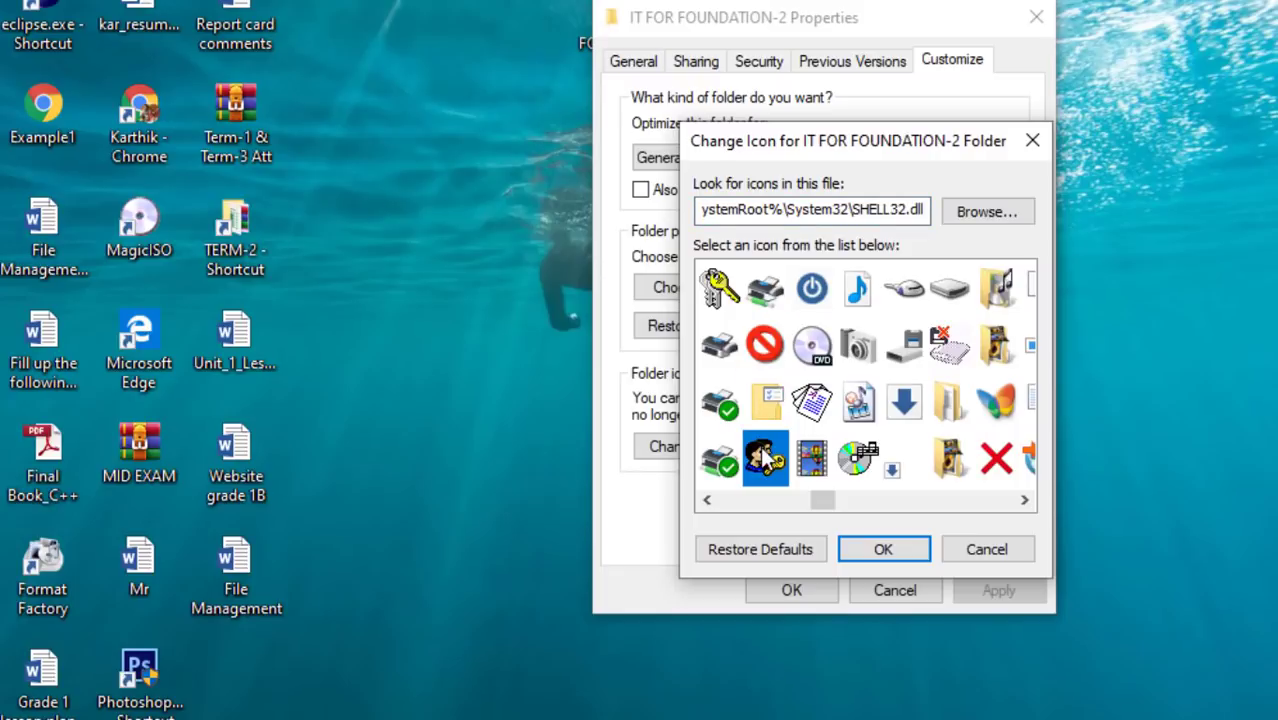
{"action": "left_click", "coordinate": [883, 550]}
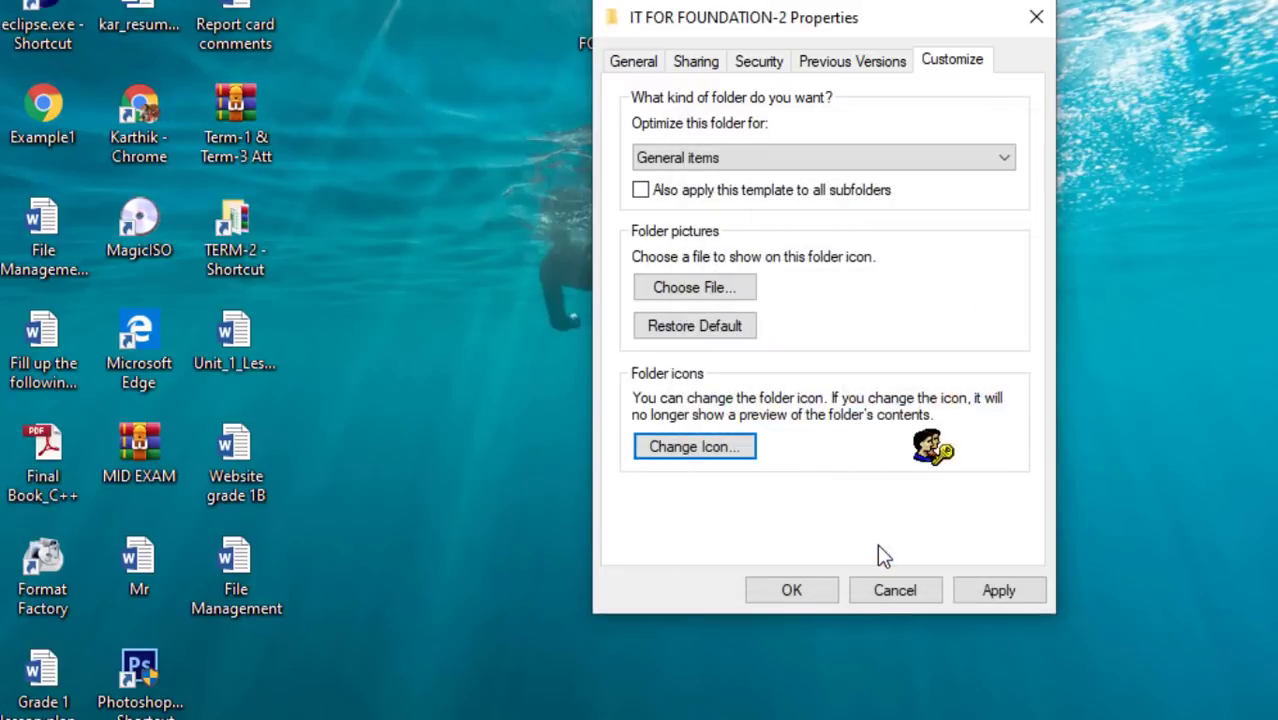
{"action": "left_click", "coordinate": [996, 590]}
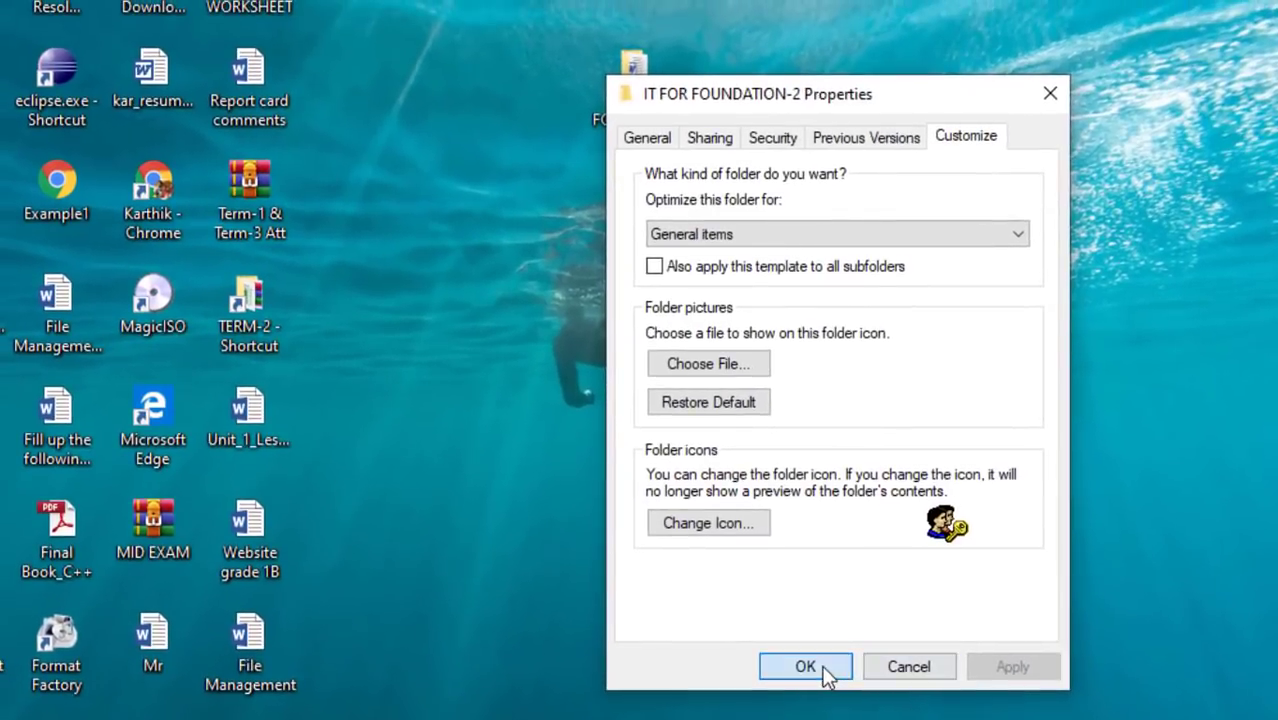
{"action": "left_click", "coordinate": [812, 660]}
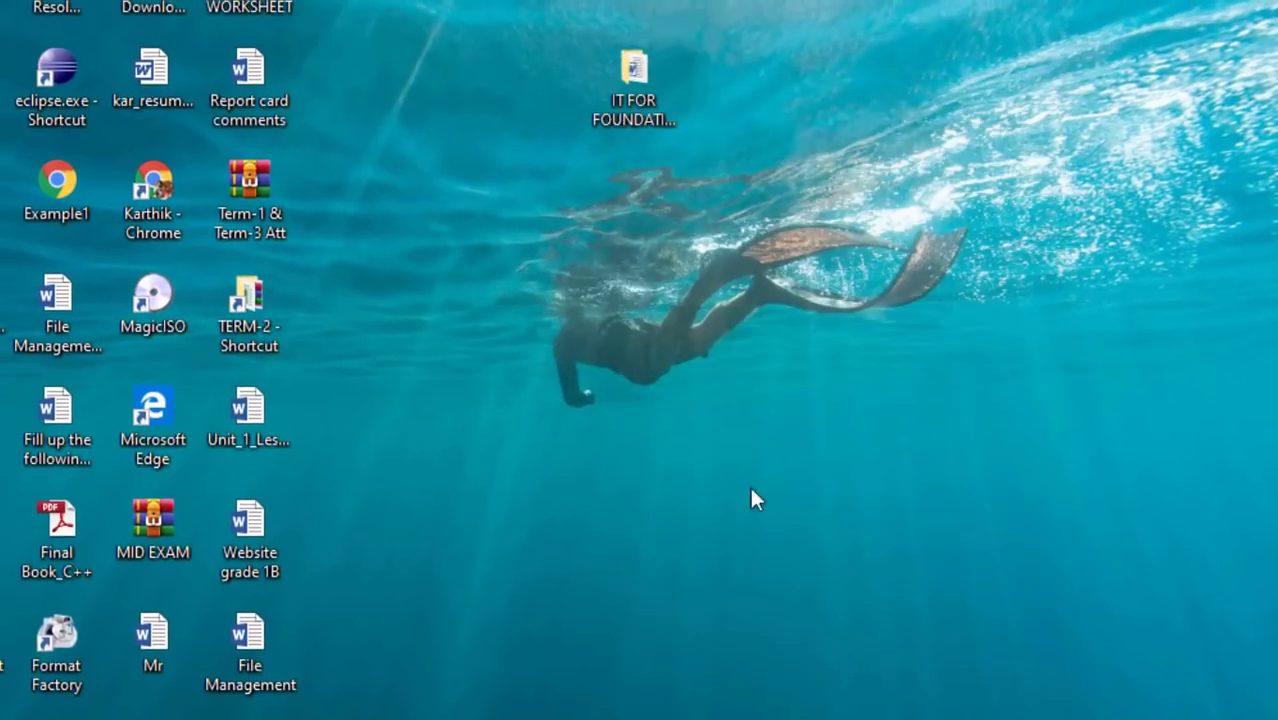
{"action": "right_click", "coordinate": [838, 175]}
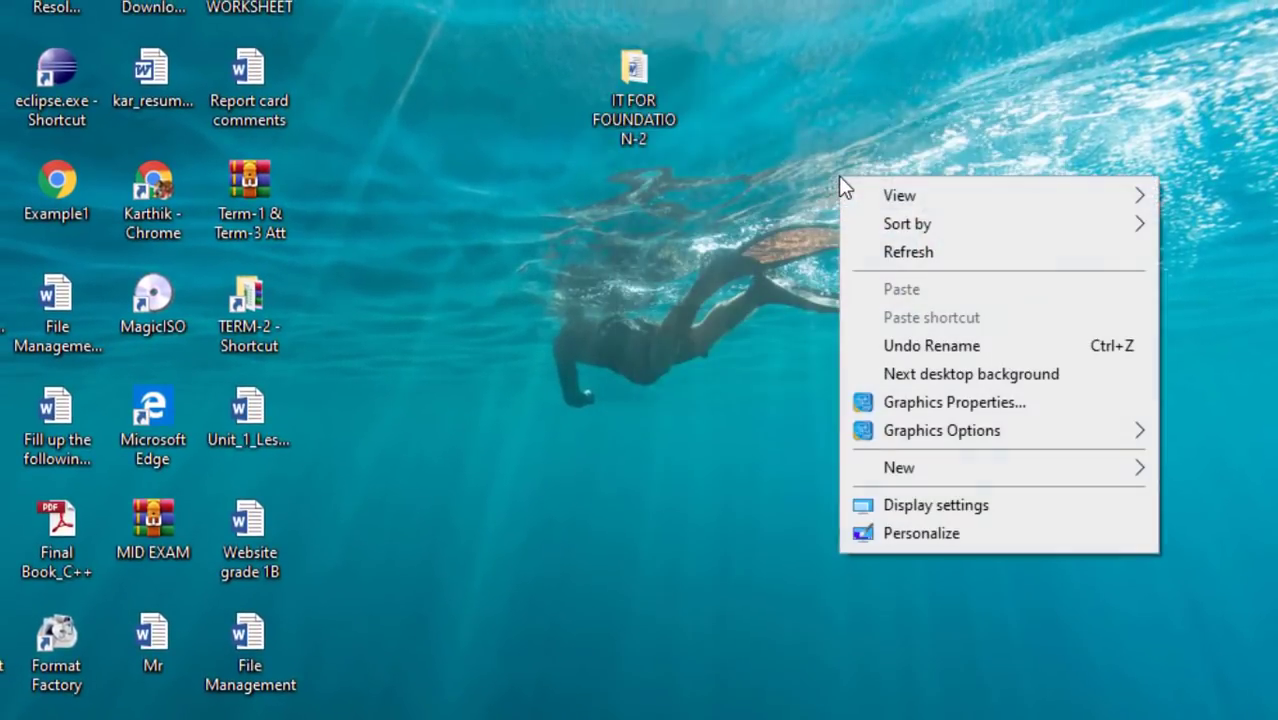
{"action": "left_click", "coordinate": [897, 255]}
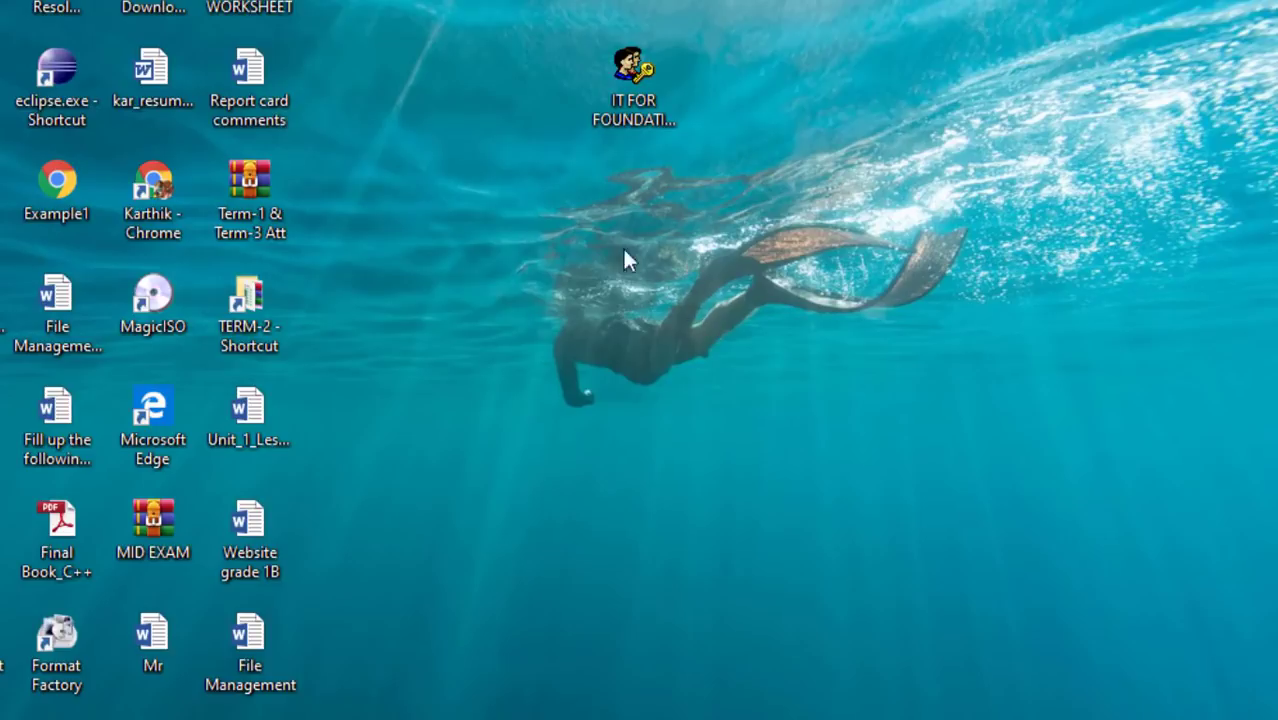
Change the "IT FOR FOUNDATION-2" folder's icon to the colourful butterfly from SHELL32.dll and apply it.
{"action": "left_click", "coordinate": [613, 62]}
{"action": "right_click", "coordinate": [613, 62]}
{"action": "left_click", "coordinate": [742, 714]}
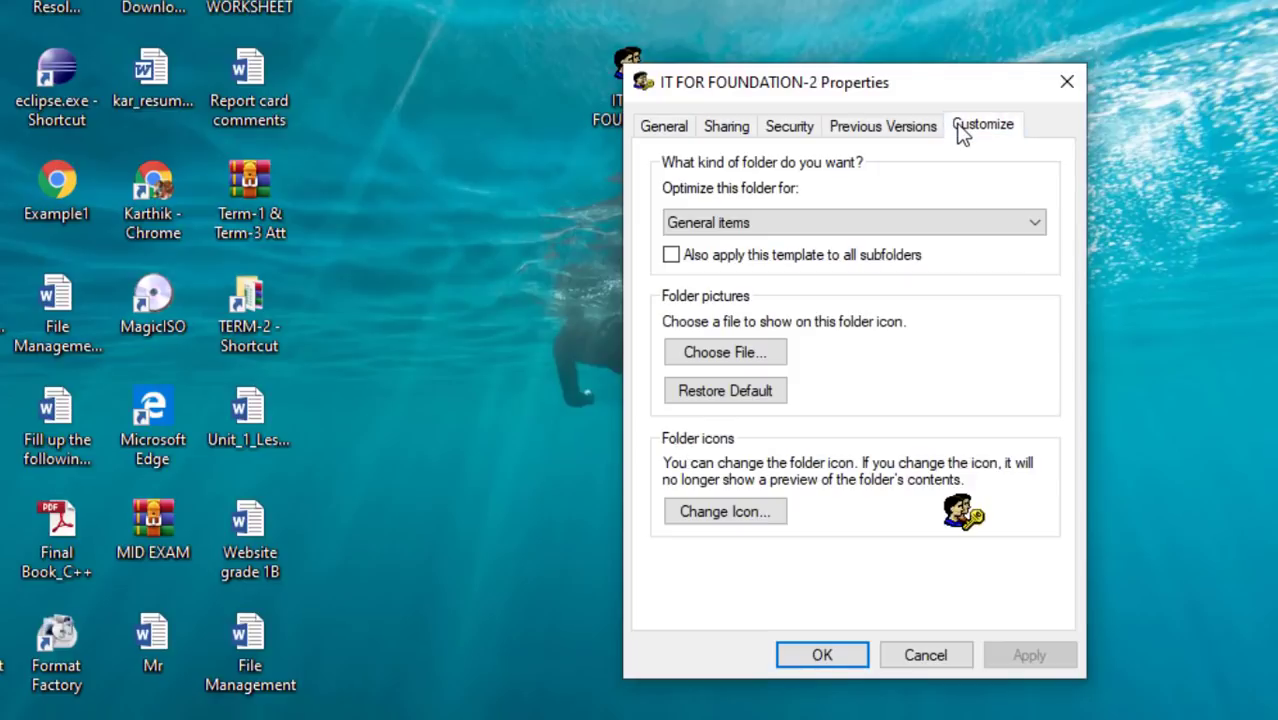
{"action": "left_click", "coordinate": [752, 514]}
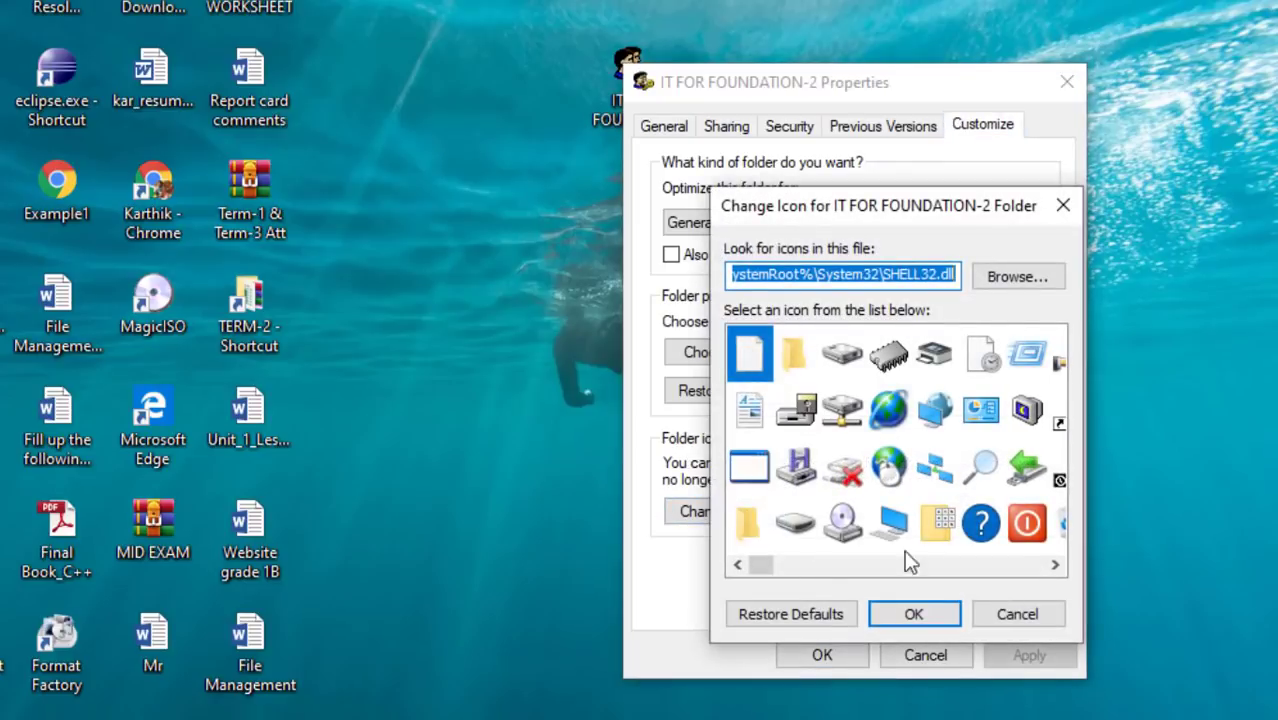
{"action": "left_click_drag", "start_coordinate": [770, 567], "coordinate": [882, 567]}
{"action": "left_click", "coordinate": [888, 466]}
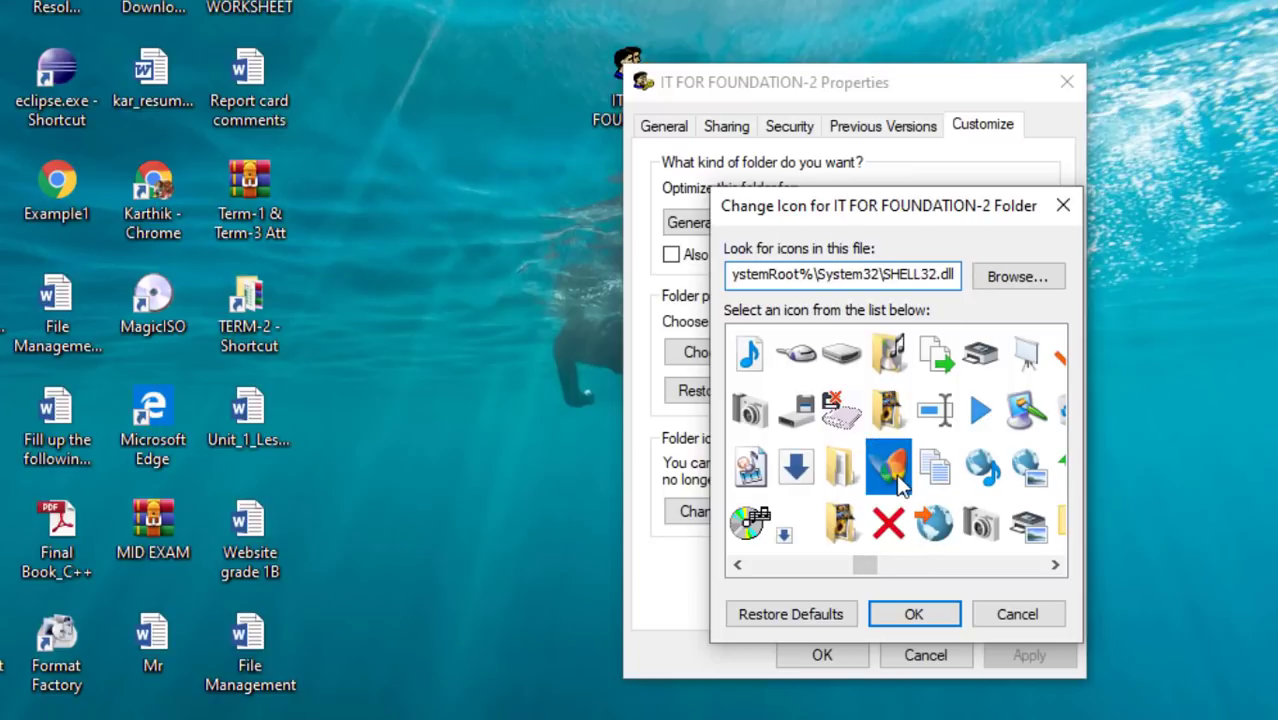
{"action": "left_click", "coordinate": [914, 614]}
{"action": "left_click", "coordinate": [1039, 663]}
{"action": "left_click", "coordinate": [854, 655]}
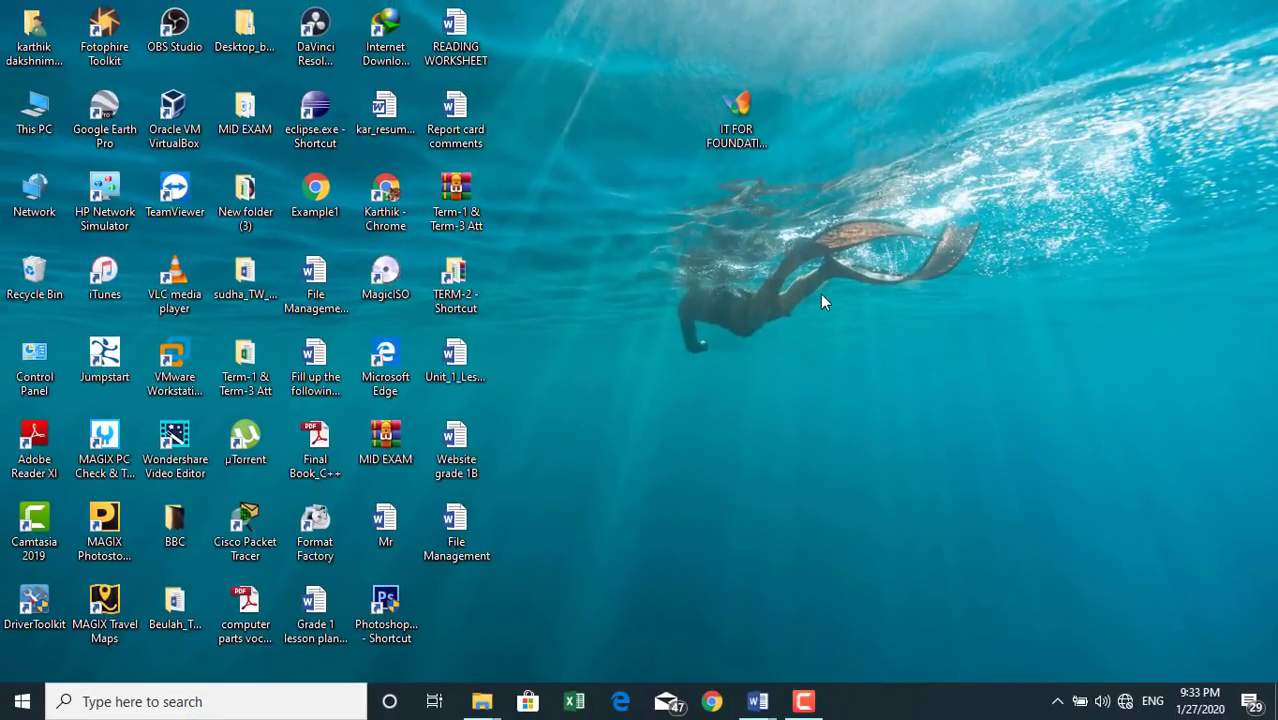
Consult task 7 in the File Management Word document, and compress the desktop folder "IT FOR FOUNDATION-2" into "IT FOR FOUNDATION-2.rar".
{"action": "key", "text": "alt+Tab"}
{"action": "scroll", "coordinate": [660, 428], "scroll_direction": "down", "scroll_amount": 1}
{"action": "left_click", "coordinate": [540, 419]}
{"action": "left_click", "coordinate": [461, 419]}
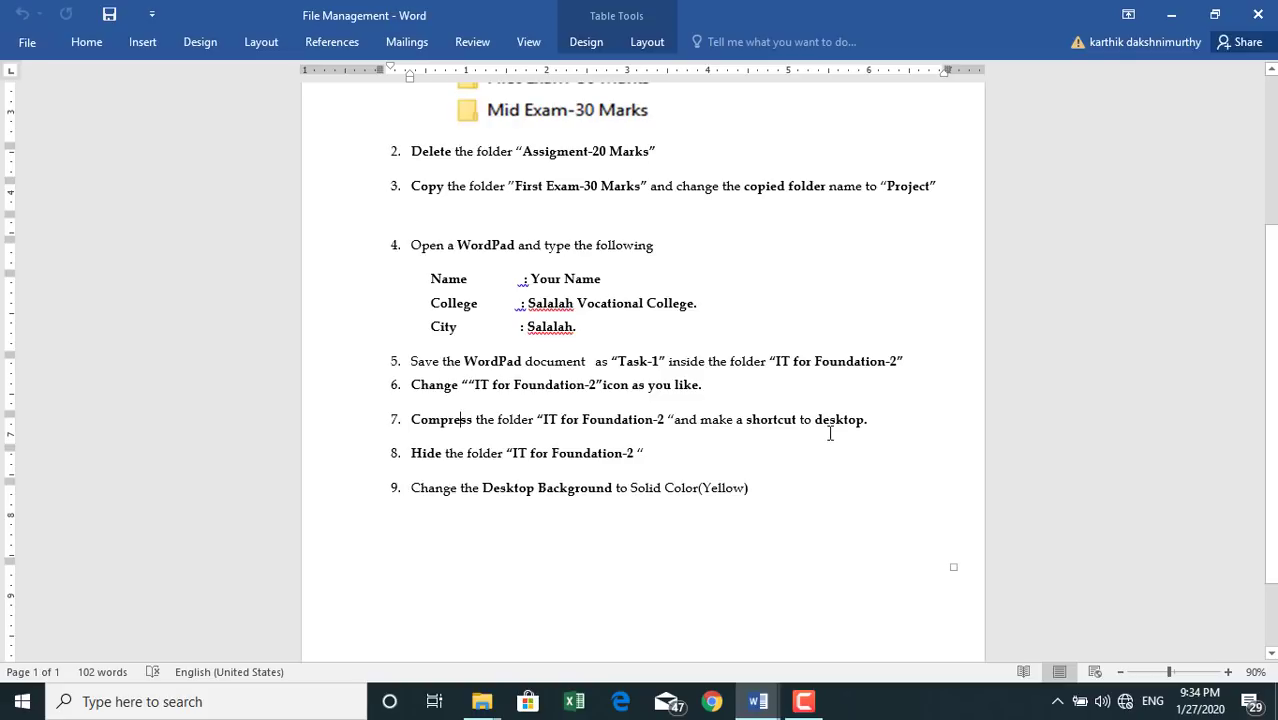
{"action": "key", "text": "super+d"}
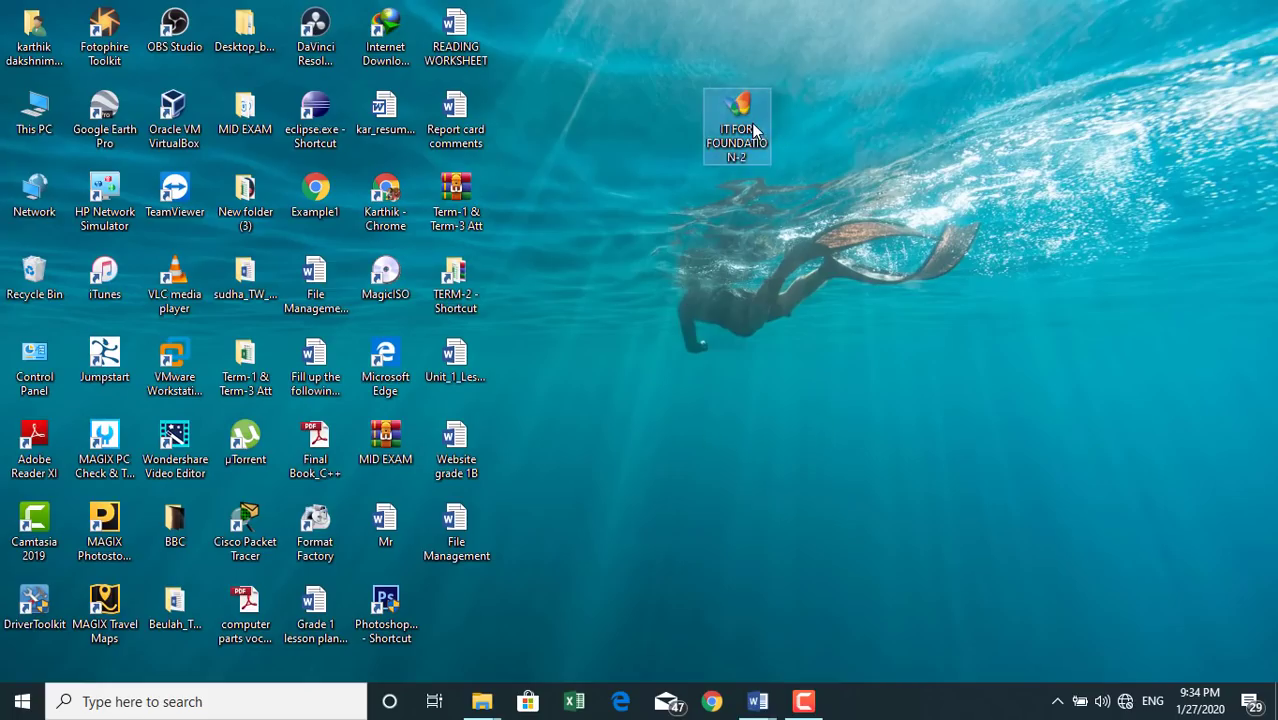
{"action": "mouse_move", "coordinate": [758, 128]}
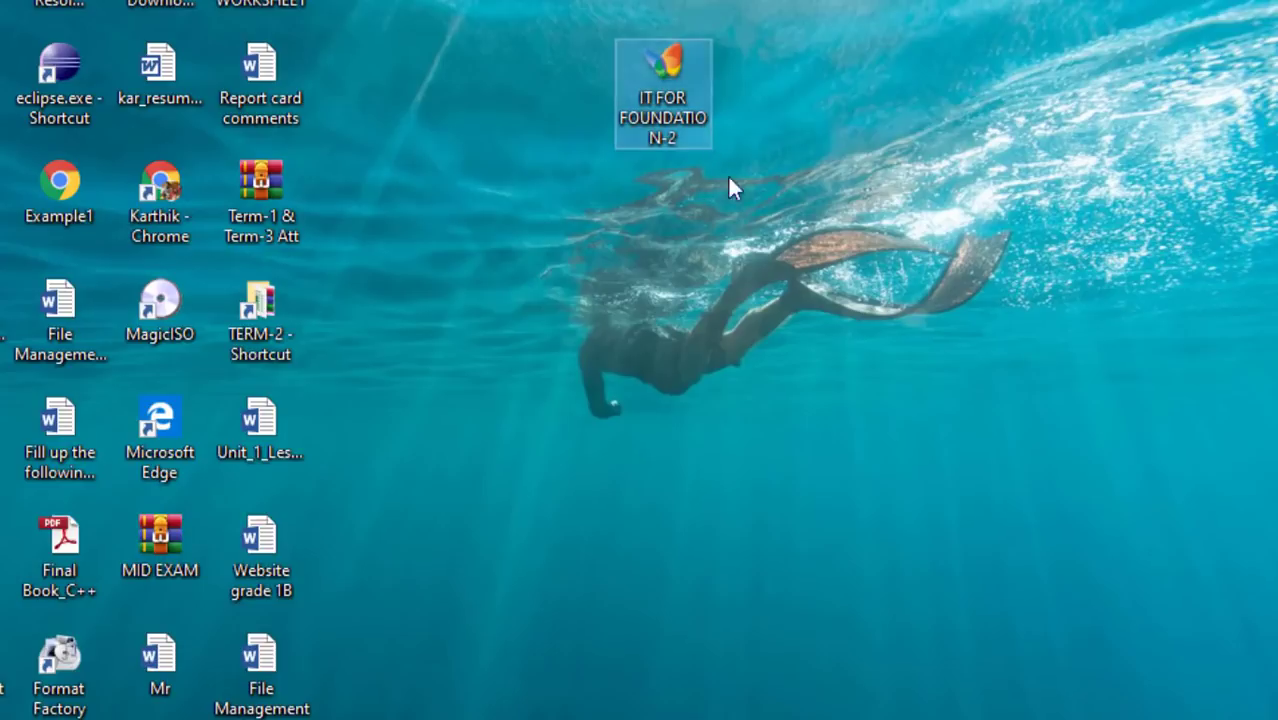
{"action": "right_click", "coordinate": [661, 70]}
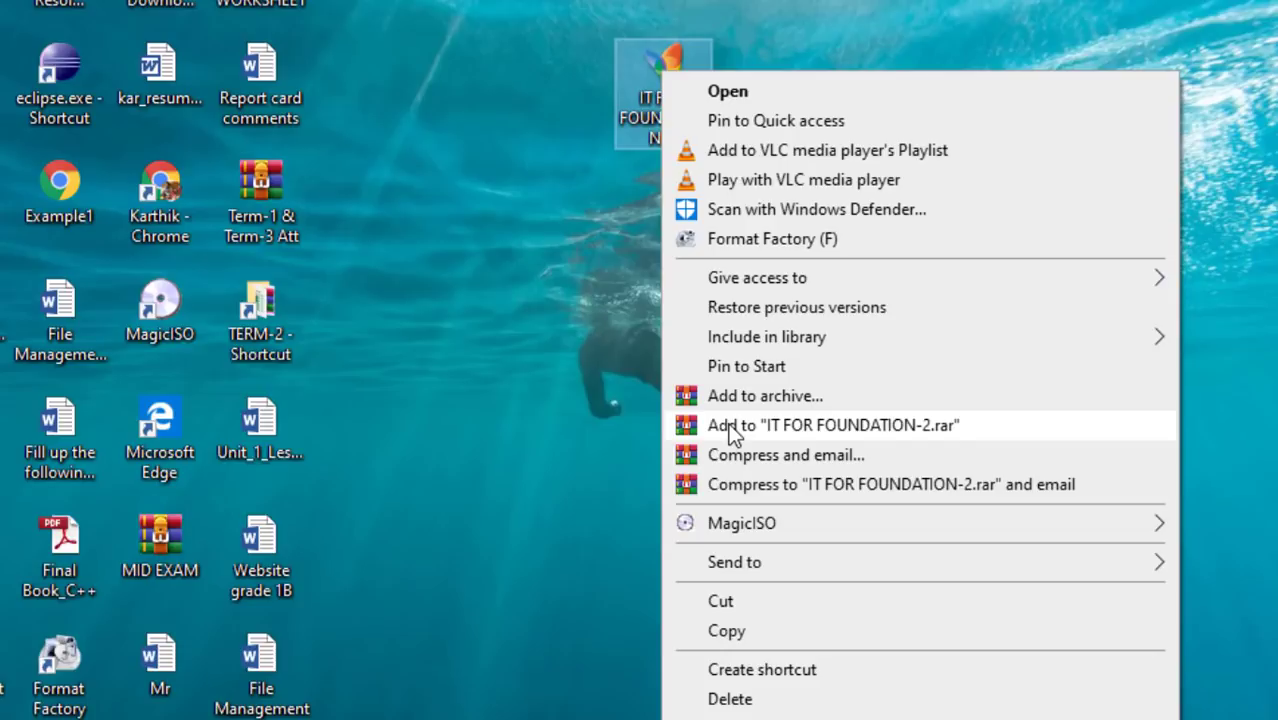
{"action": "left_click", "coordinate": [811, 428]}
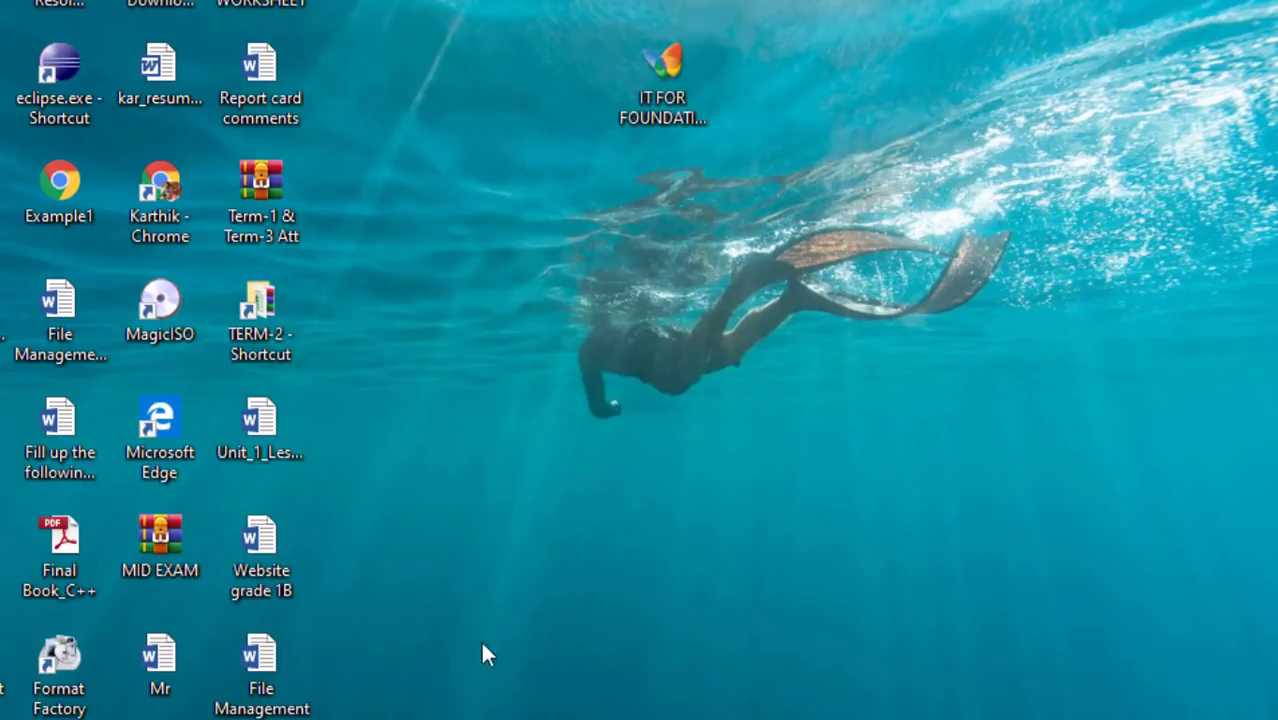
{"action": "left_click", "coordinate": [569, 80]}
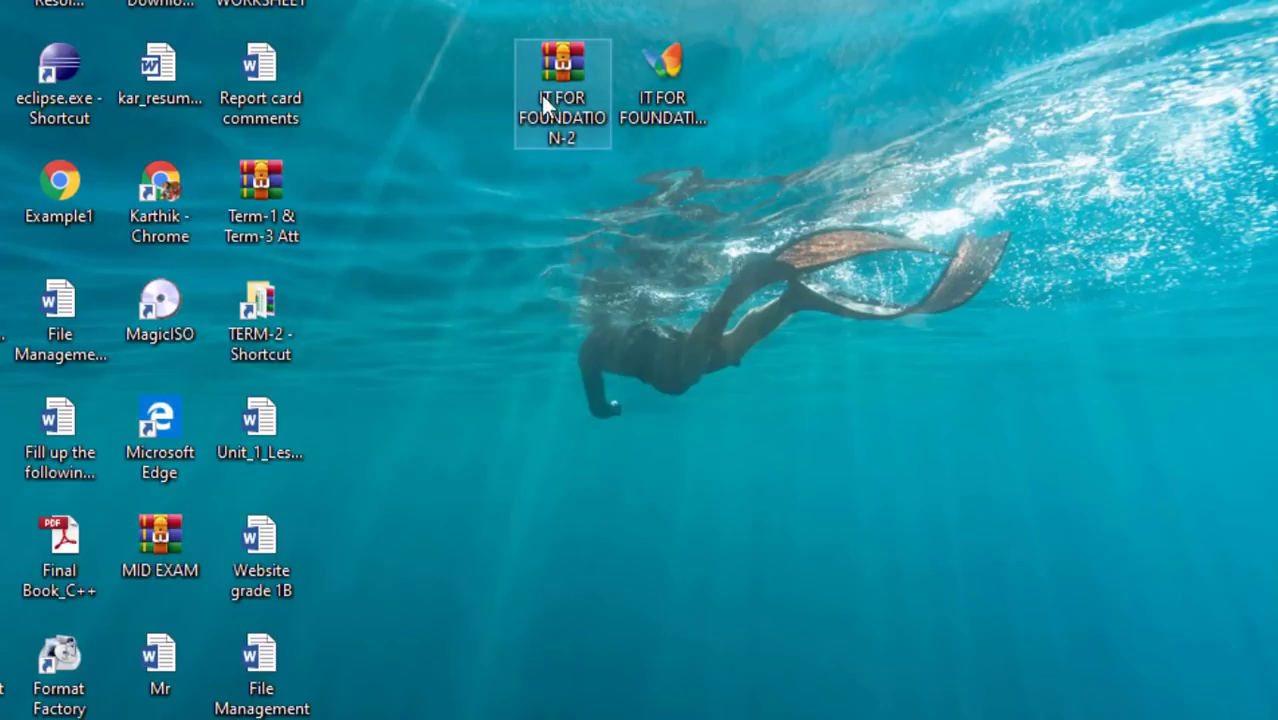
{"action": "mouse_move", "coordinate": [556, 77]}
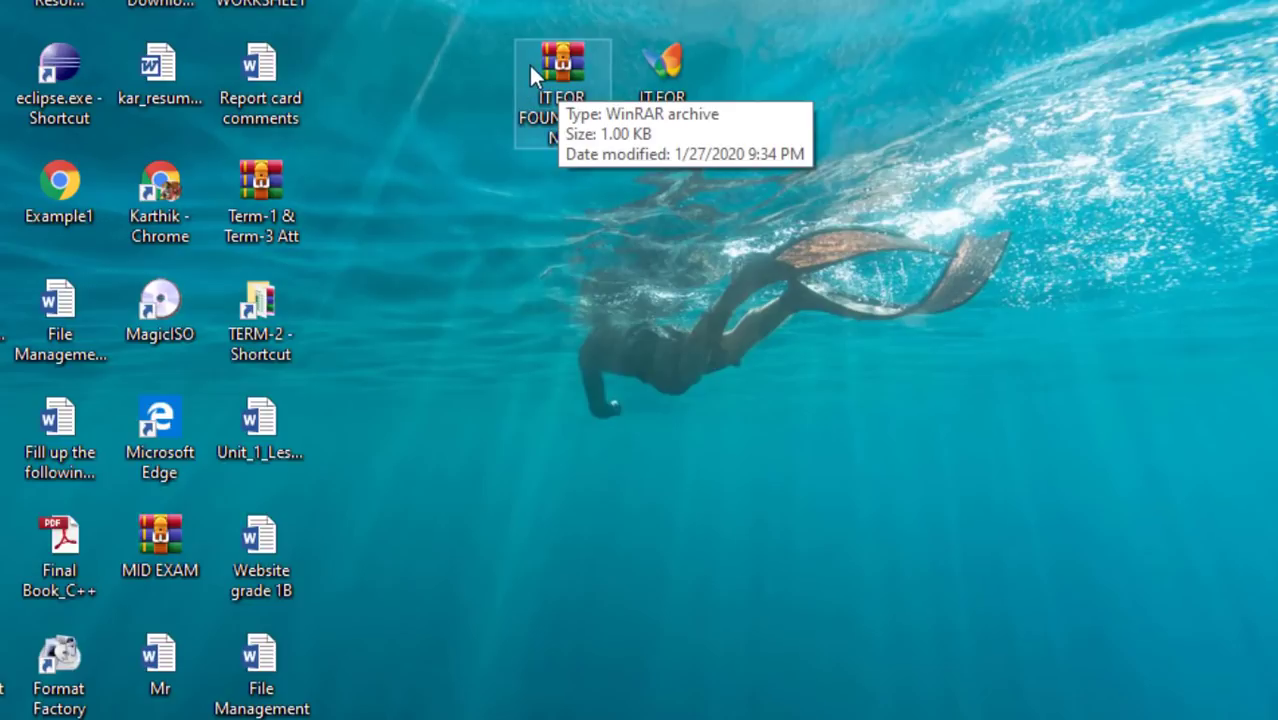
Create a desktop shortcut to the "IT FOR FOUNDATION-2" folder and place it beside the folder.
{"action": "left_click", "coordinate": [703, 44]}
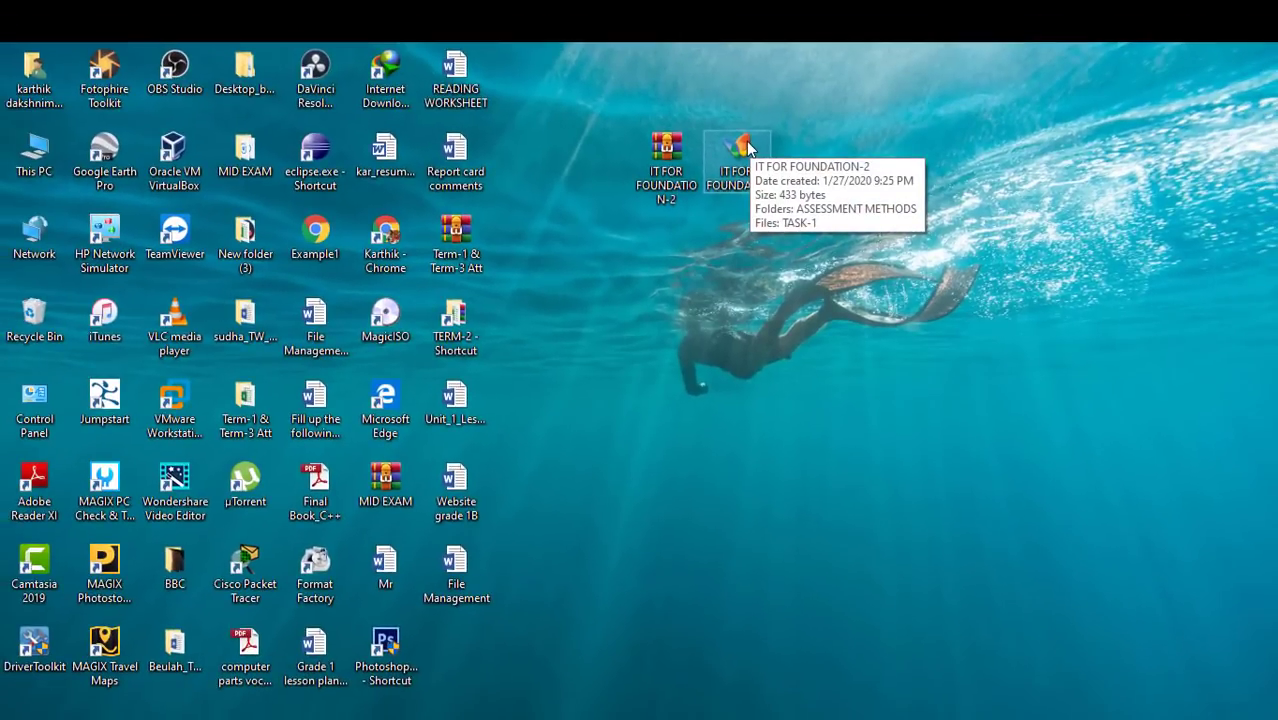
{"action": "right_click", "coordinate": [680, 62]}
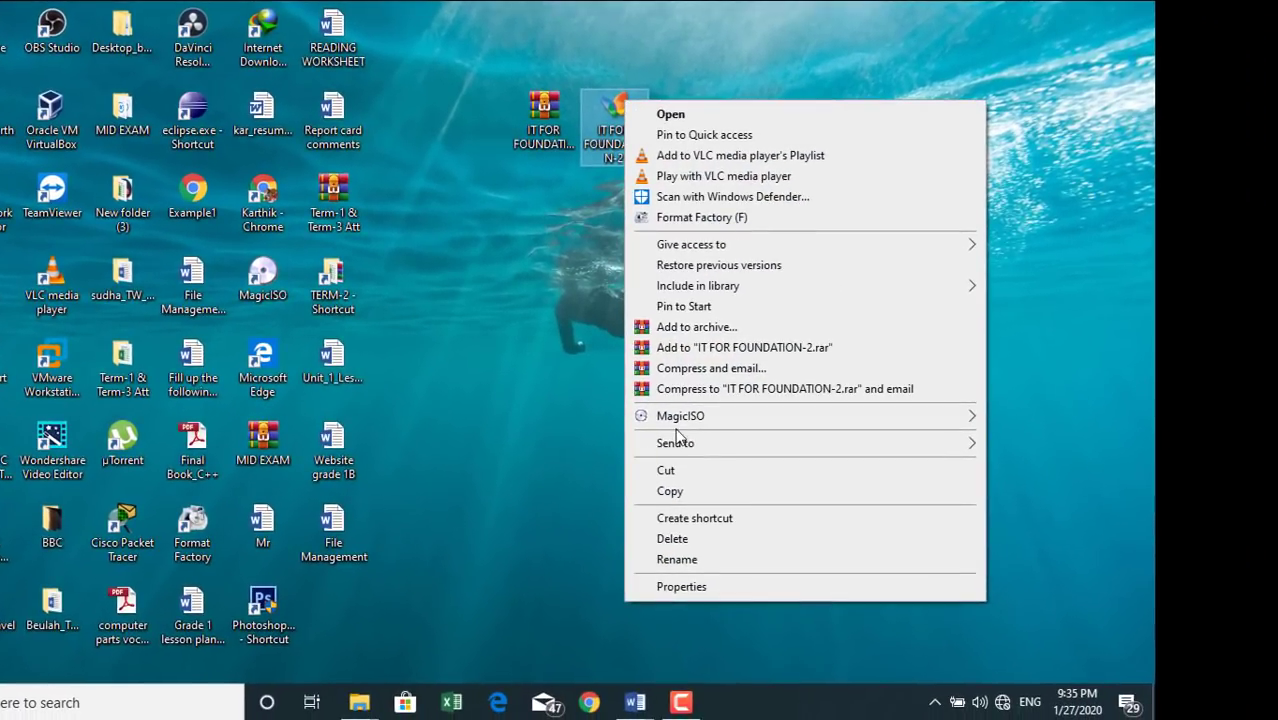
{"action": "mouse_move", "coordinate": [677, 437]}
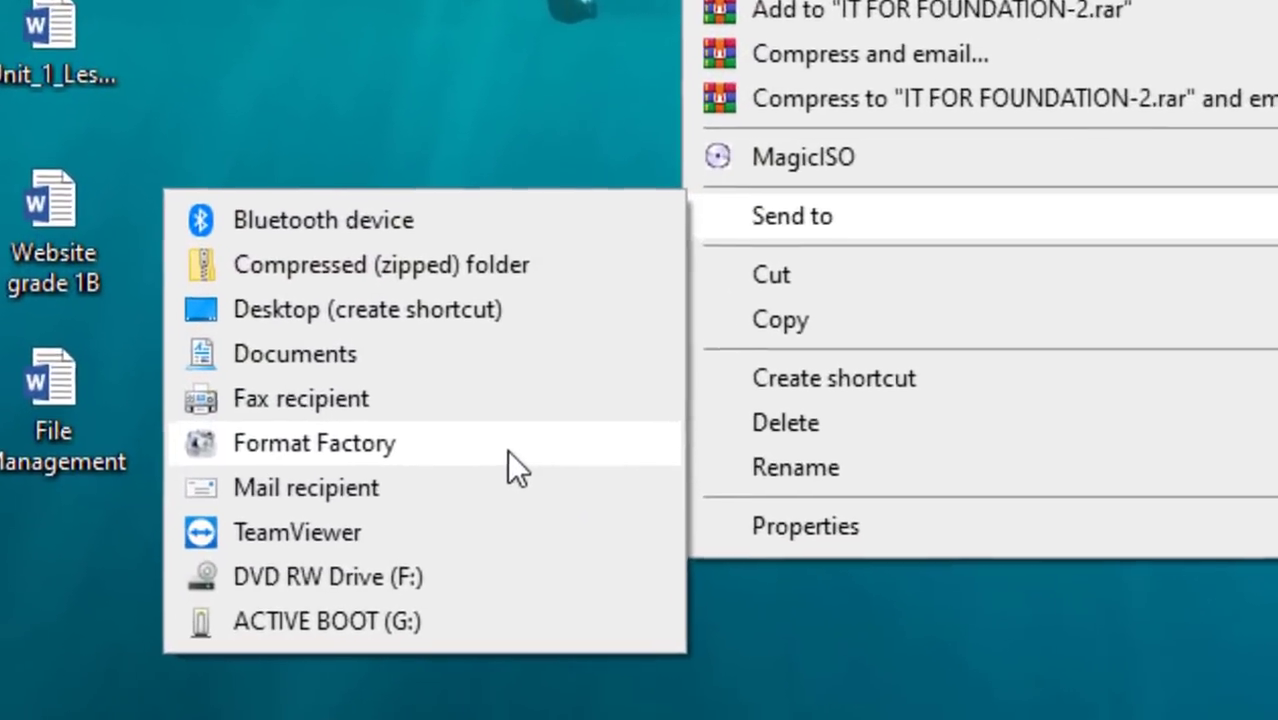
{"action": "left_click", "coordinate": [302, 298]}
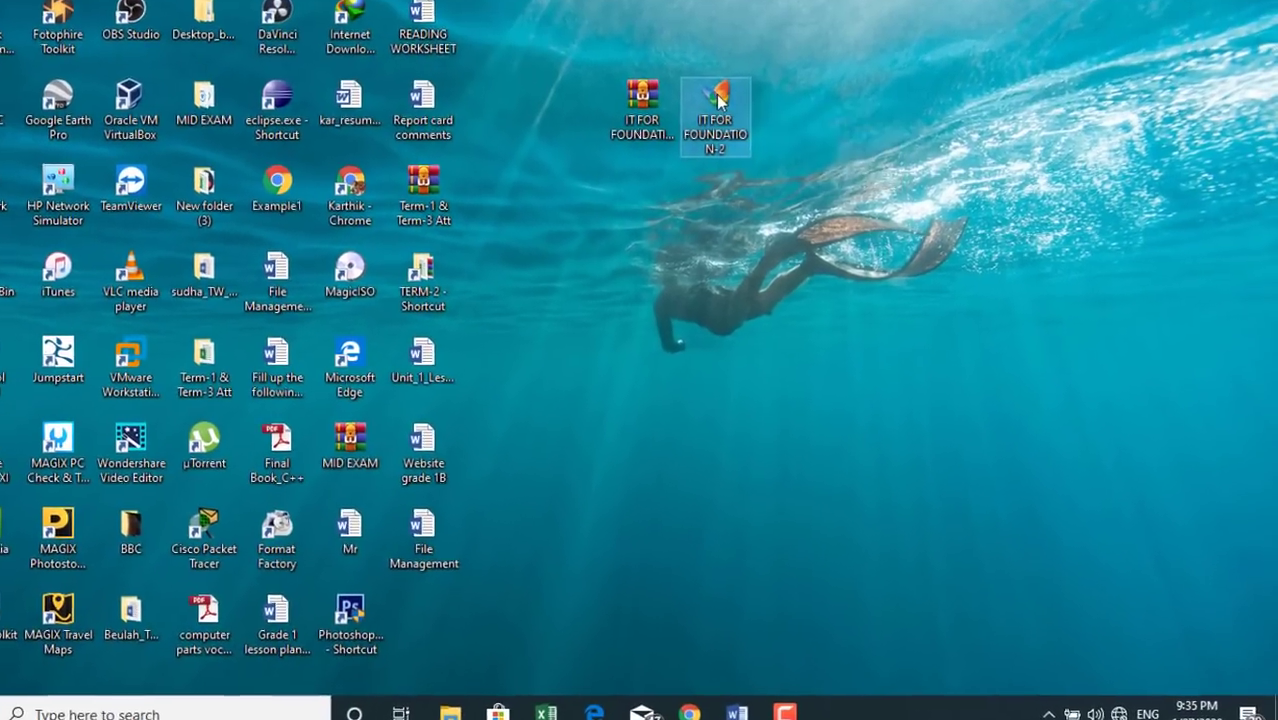
{"action": "right_click", "coordinate": [731, 115]}
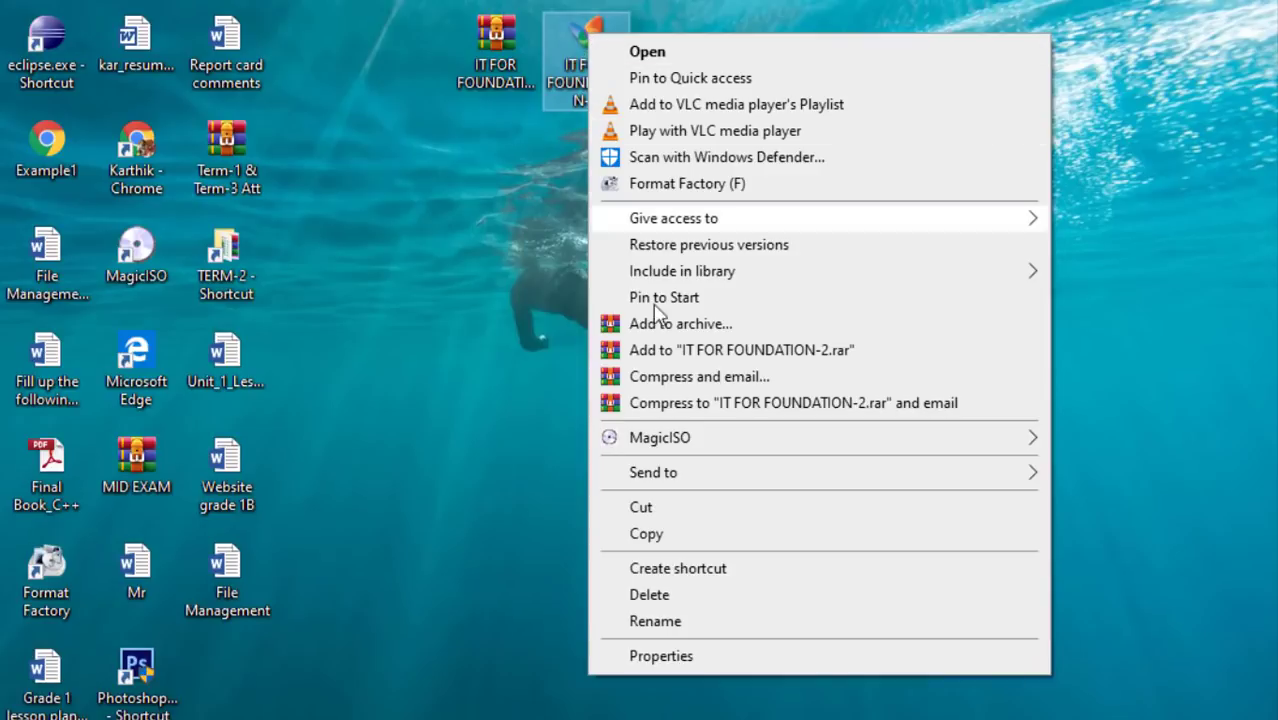
{"action": "mouse_move", "coordinate": [675, 480]}
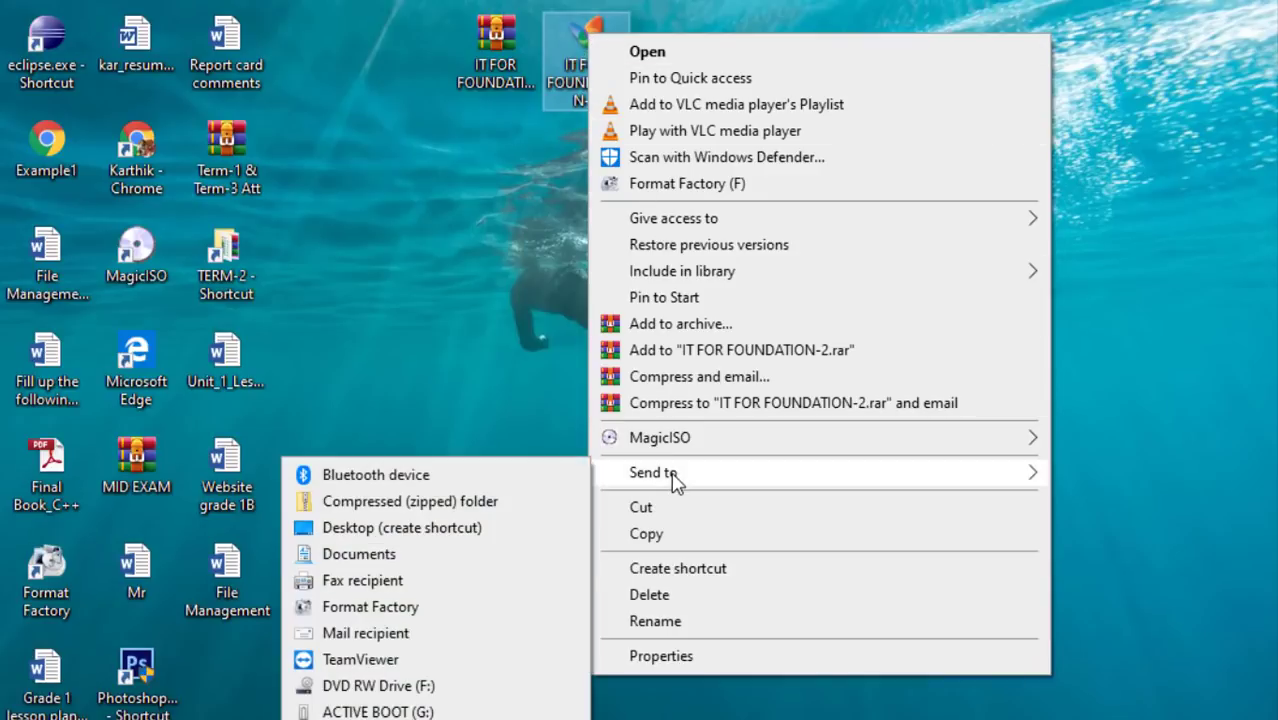
{"action": "left_click", "coordinate": [519, 541]}
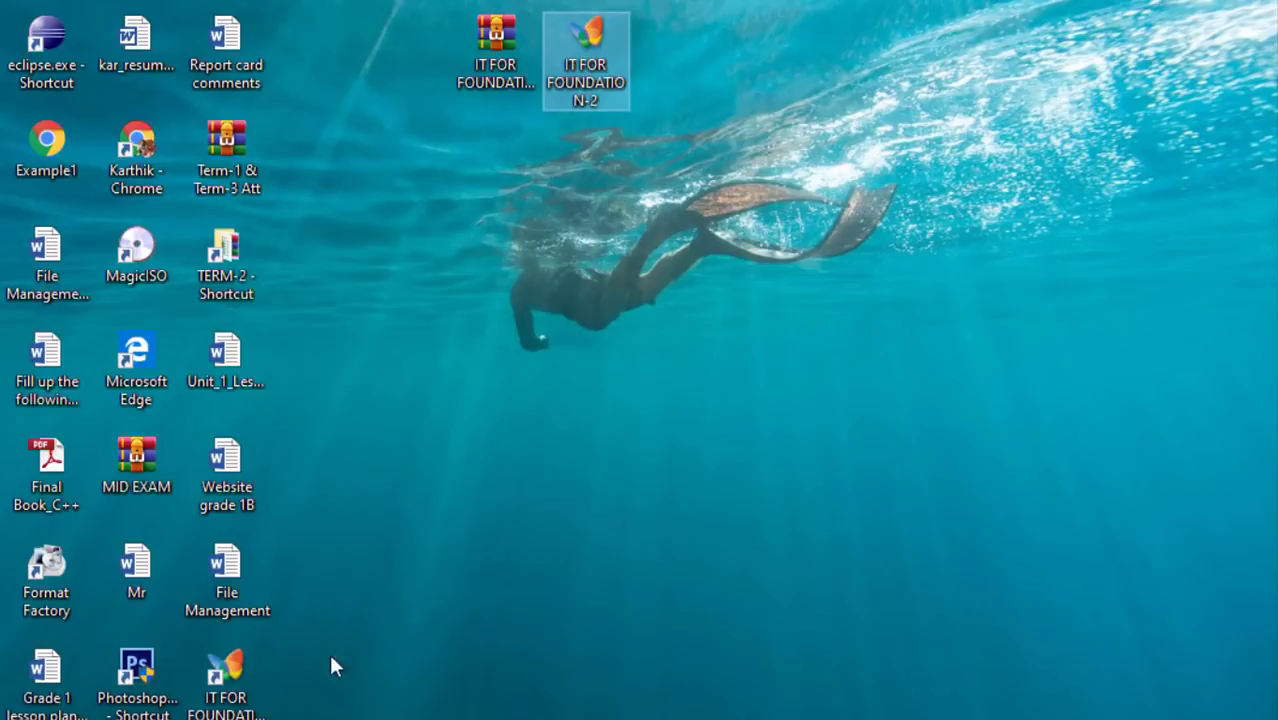
{"action": "left_click_drag", "start_coordinate": [242, 699], "coordinate": [692, 41]}
{"action": "left_click", "coordinate": [746, 152]}
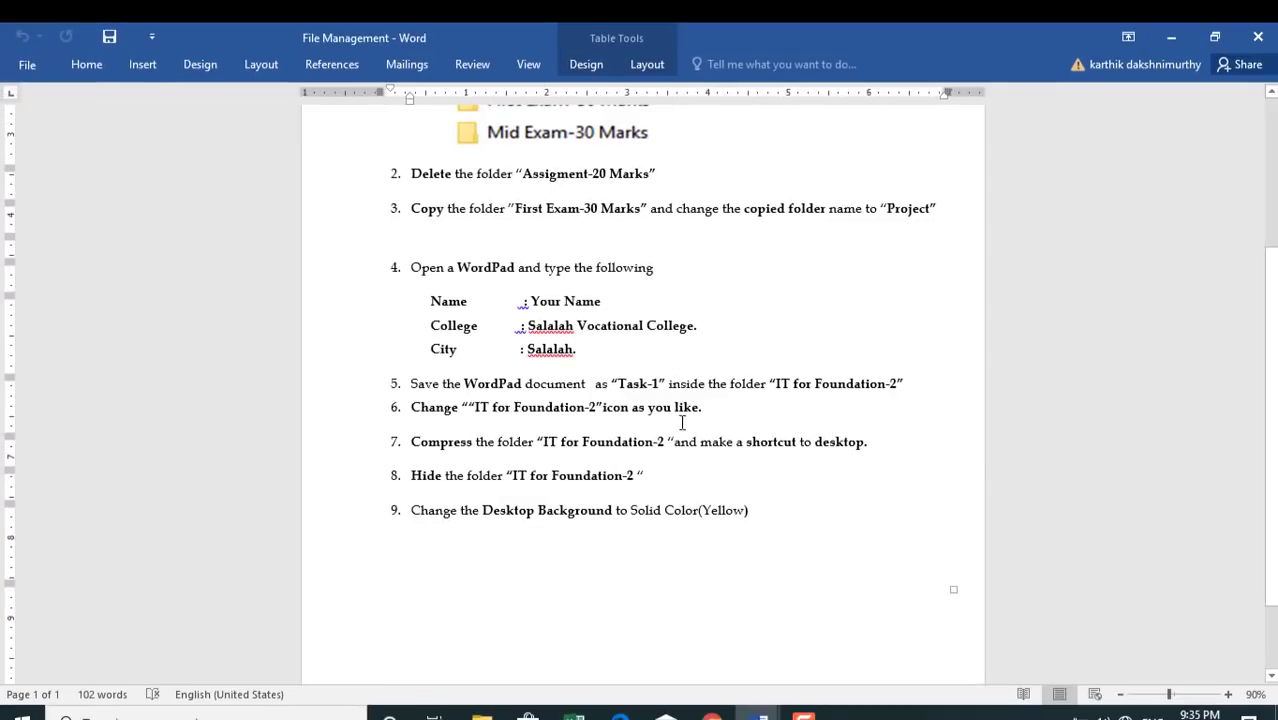
Consult task 8 in the Word document, and hide the desktop folder "IT FOR FOUNDATION-2" including its subfolders and files.
{"action": "scroll", "coordinate": [672, 438], "scroll_direction": "down", "scroll_amount": 1}
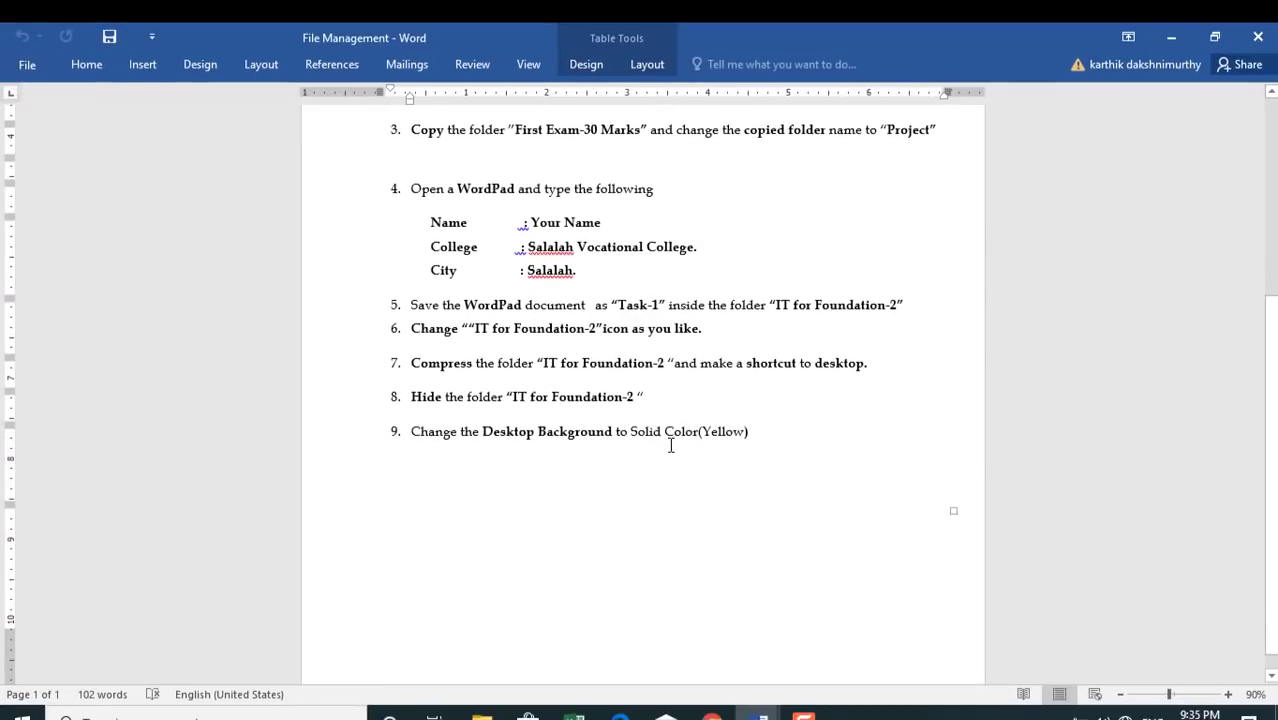
{"action": "left_click_drag", "start_coordinate": [644, 397], "coordinate": [412, 404]}
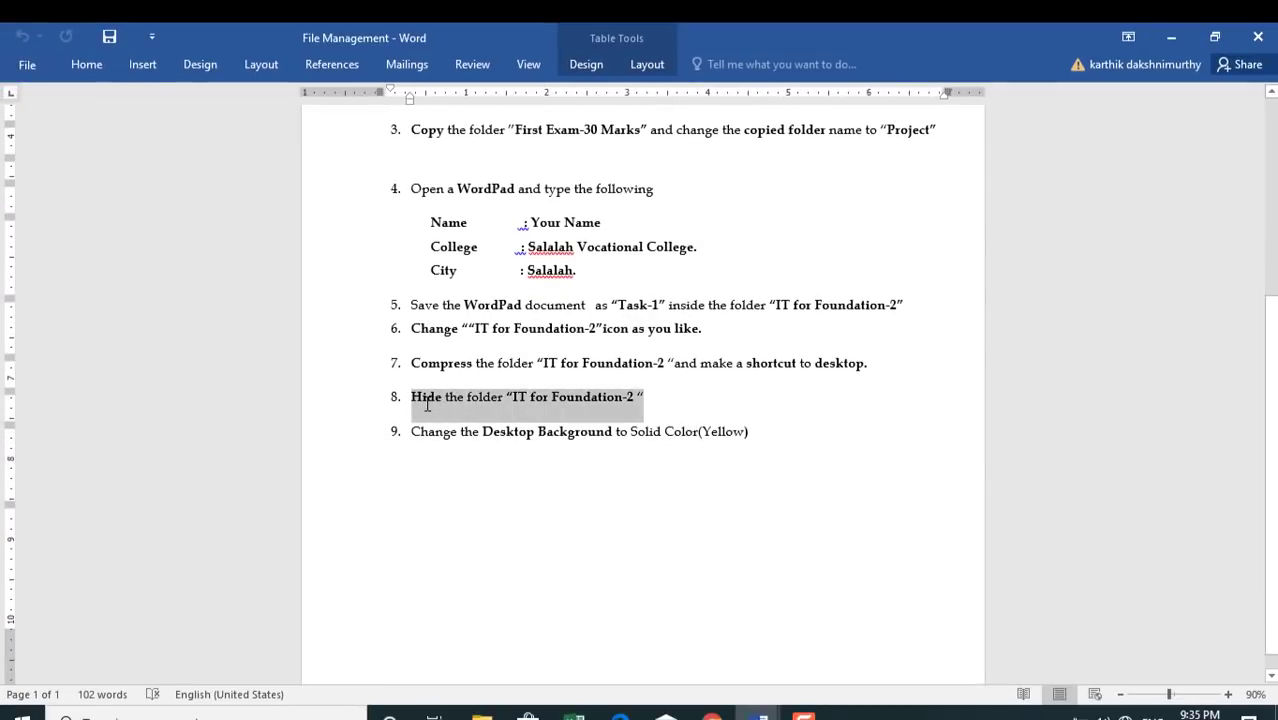
{"action": "left_click", "coordinate": [548, 410]}
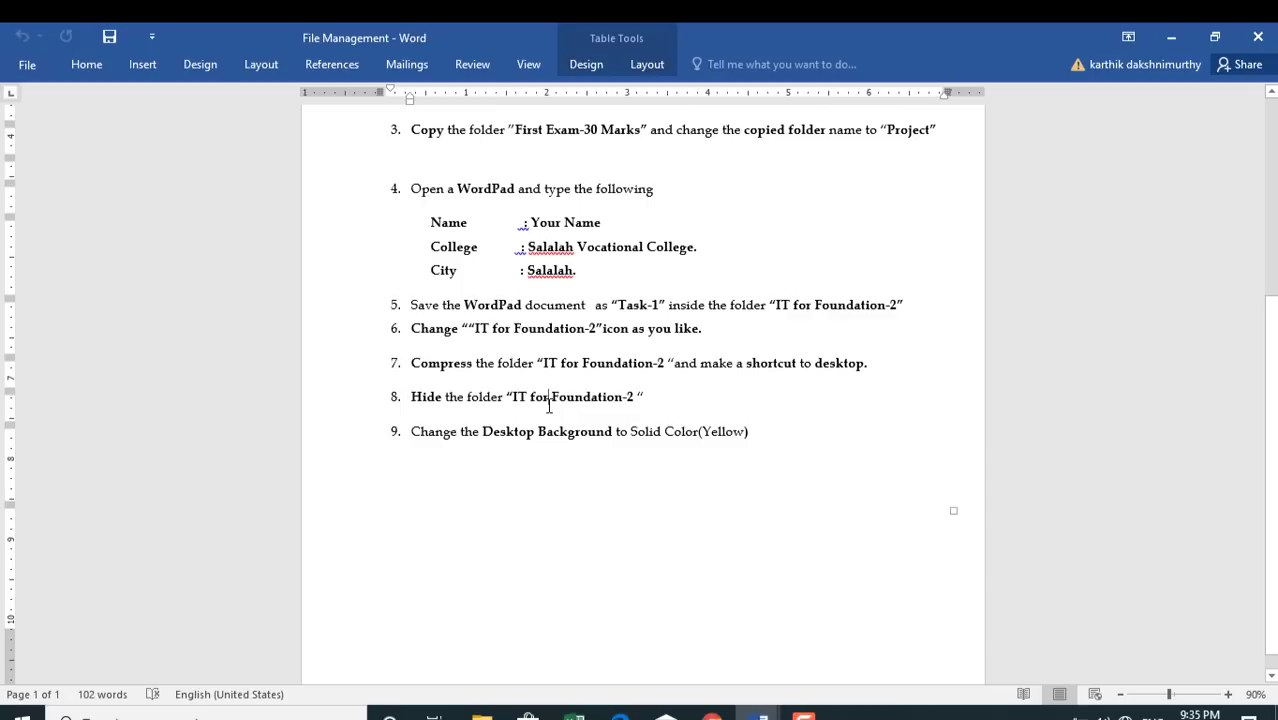
{"action": "key", "text": "super+d"}
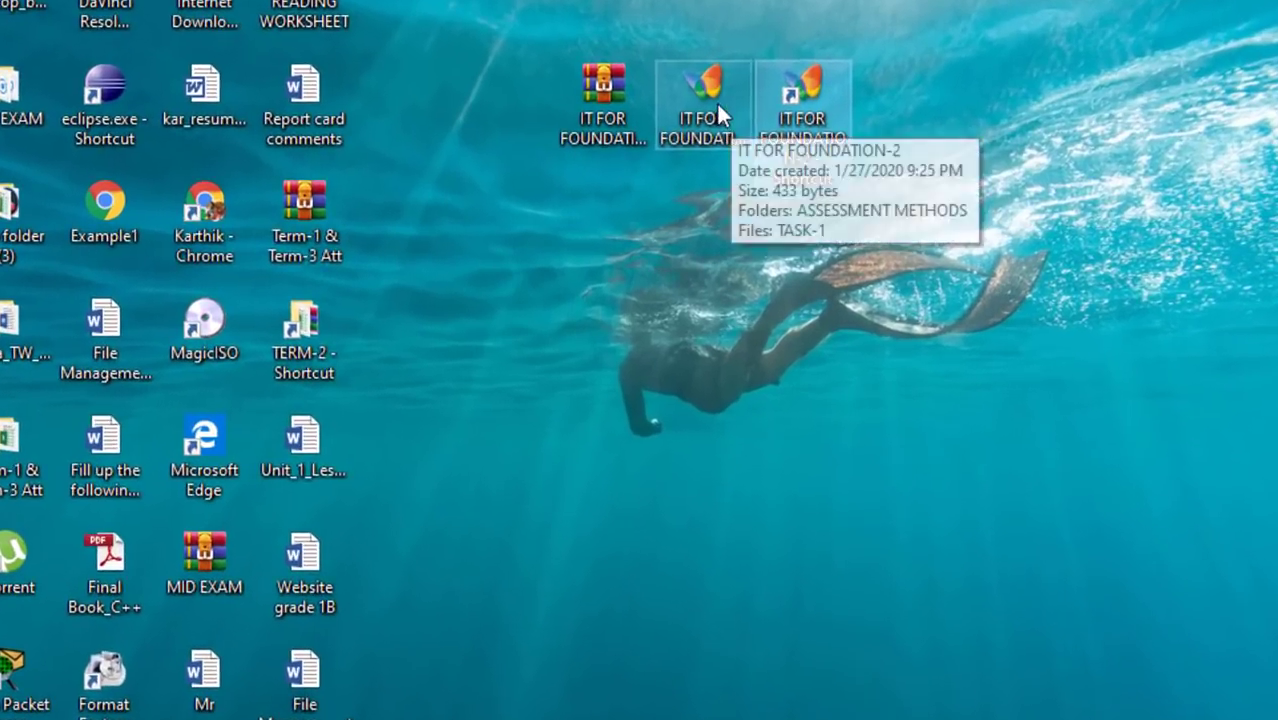
{"action": "left_click", "coordinate": [807, 175]}
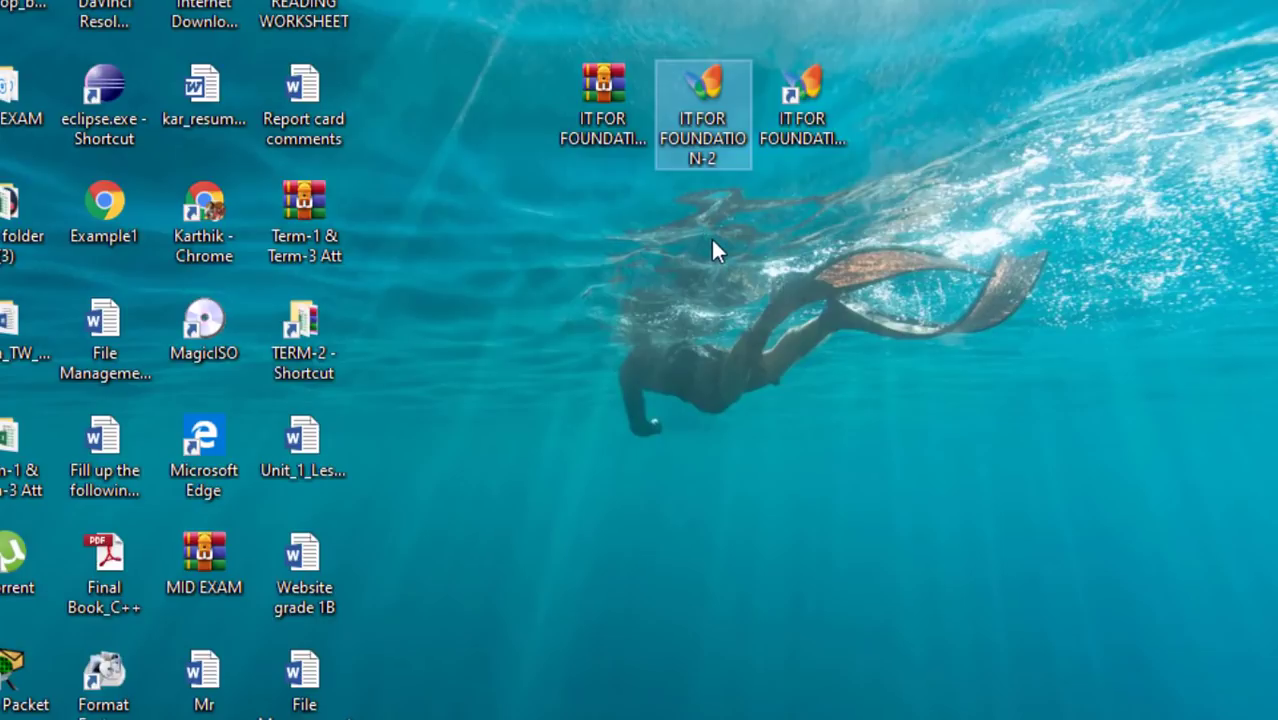
{"action": "right_click", "coordinate": [706, 84]}
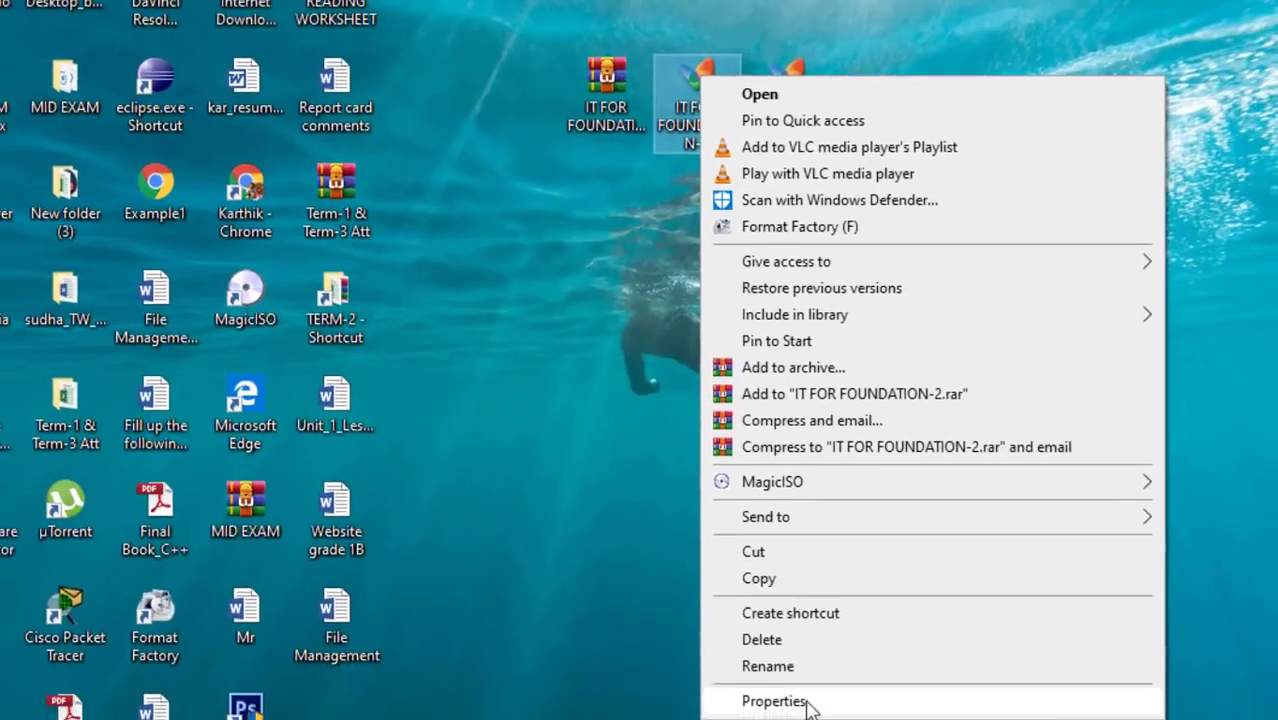
{"action": "left_click", "coordinate": [824, 719]}
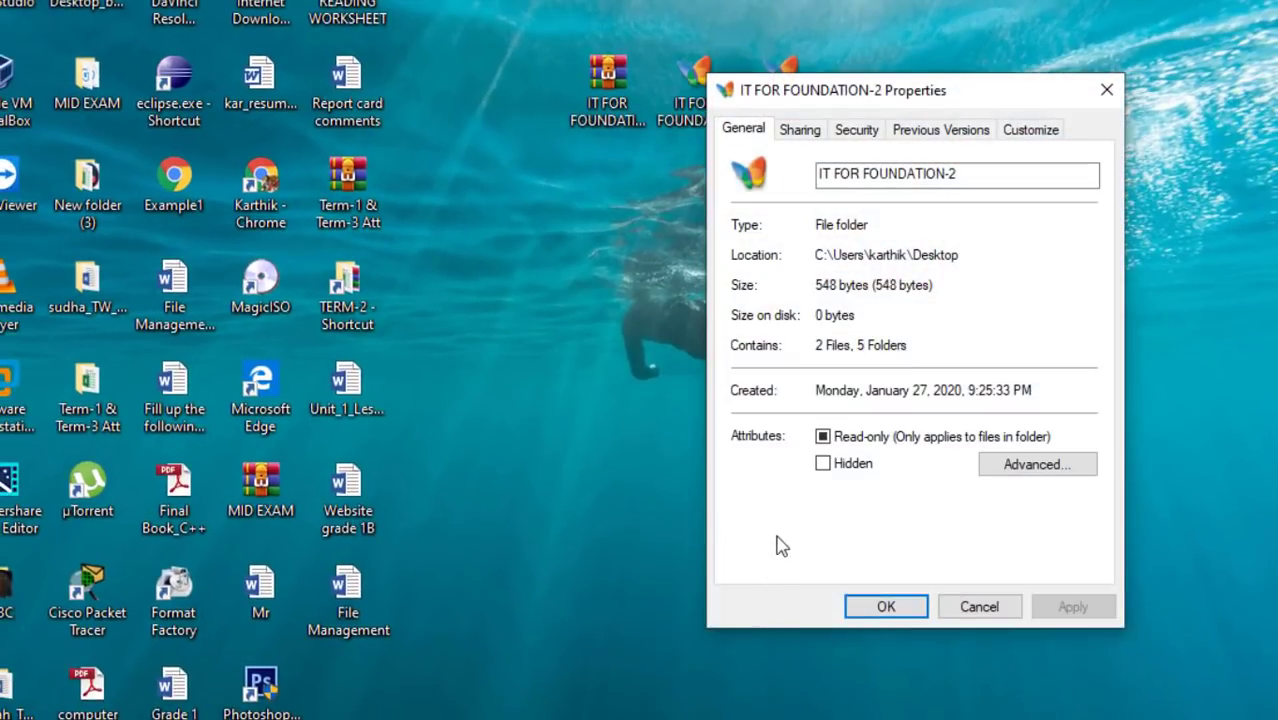
{"action": "left_click", "coordinate": [822, 464]}
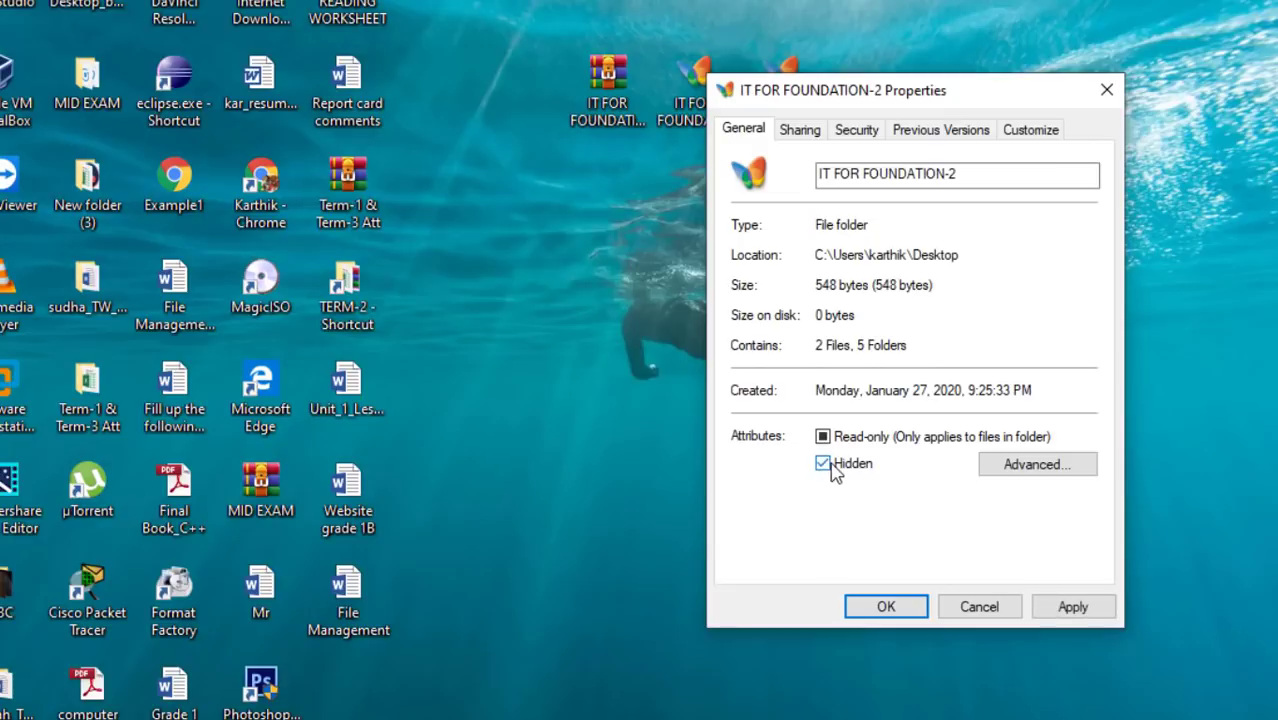
{"action": "left_click", "coordinate": [1068, 610]}
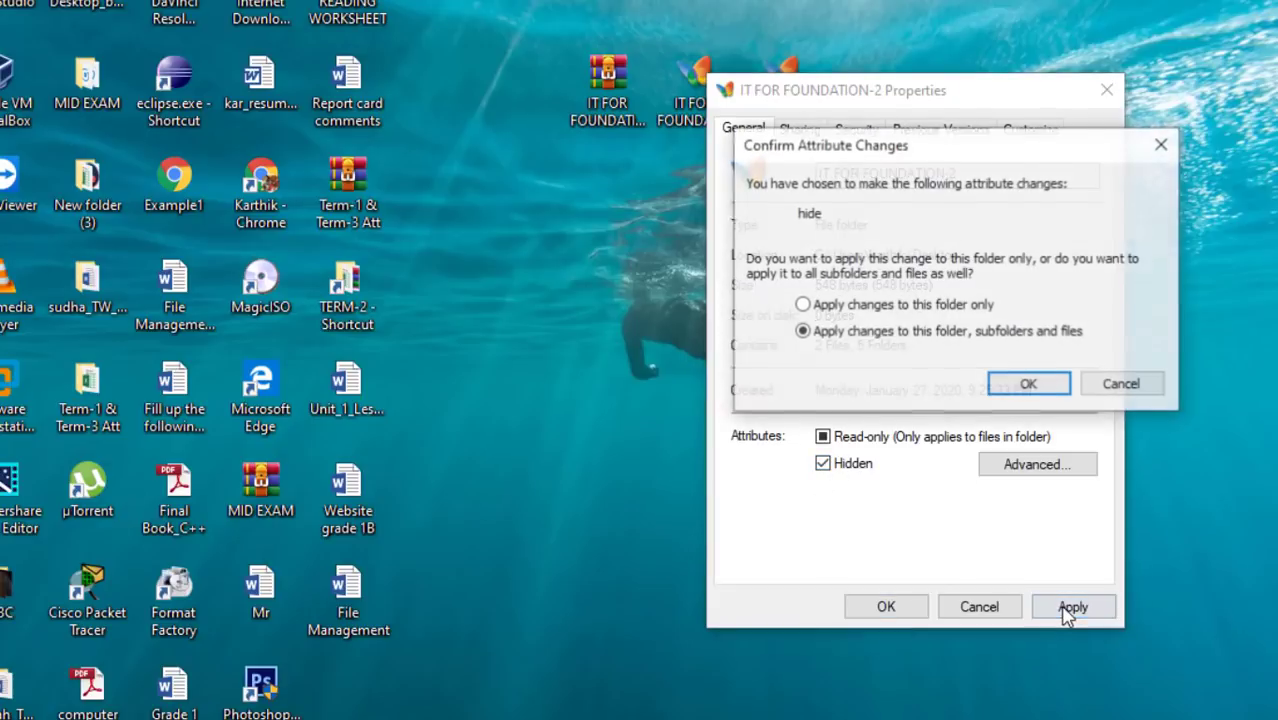
{"action": "left_click", "coordinate": [1020, 392]}
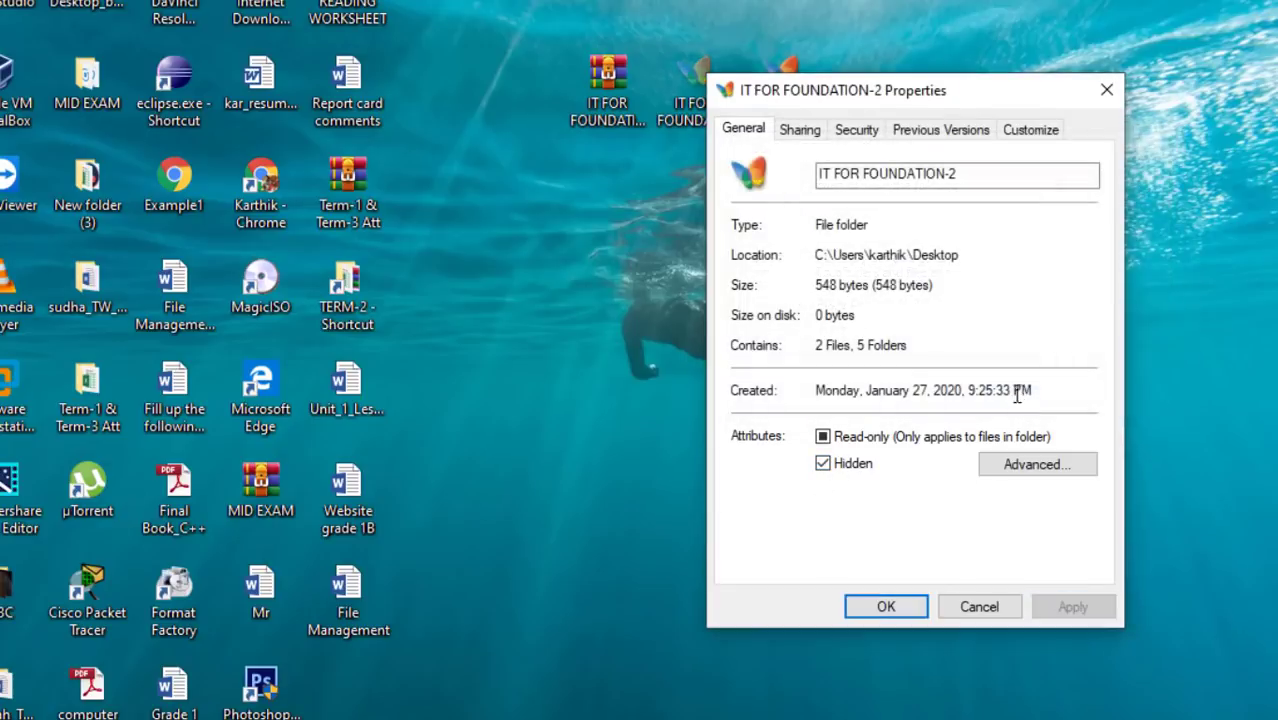
{"action": "left_click", "coordinate": [890, 607]}
{"action": "left_click_drag", "start_coordinate": [968, 450], "coordinate": [536, 16]}
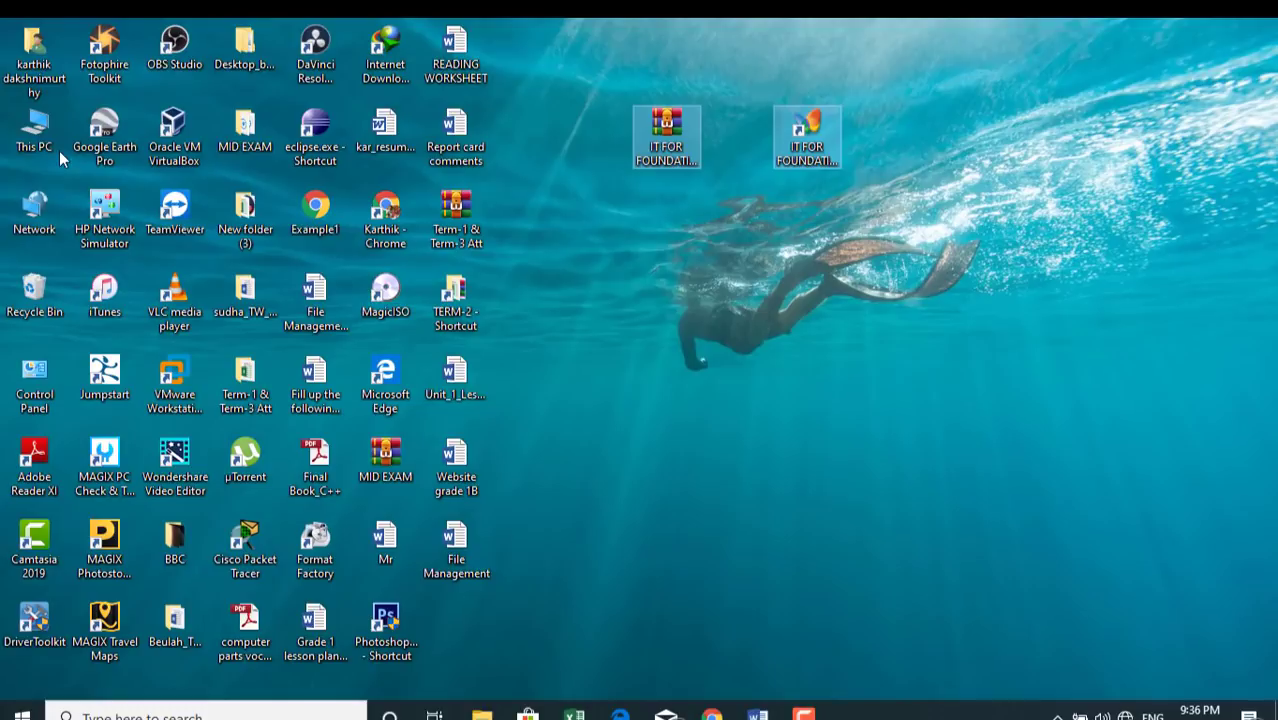
Open This PC, set the folder options to show hidden files, folders, and drives, apply them and return to the desktop.
{"action": "double_click", "coordinate": [36, 130]}
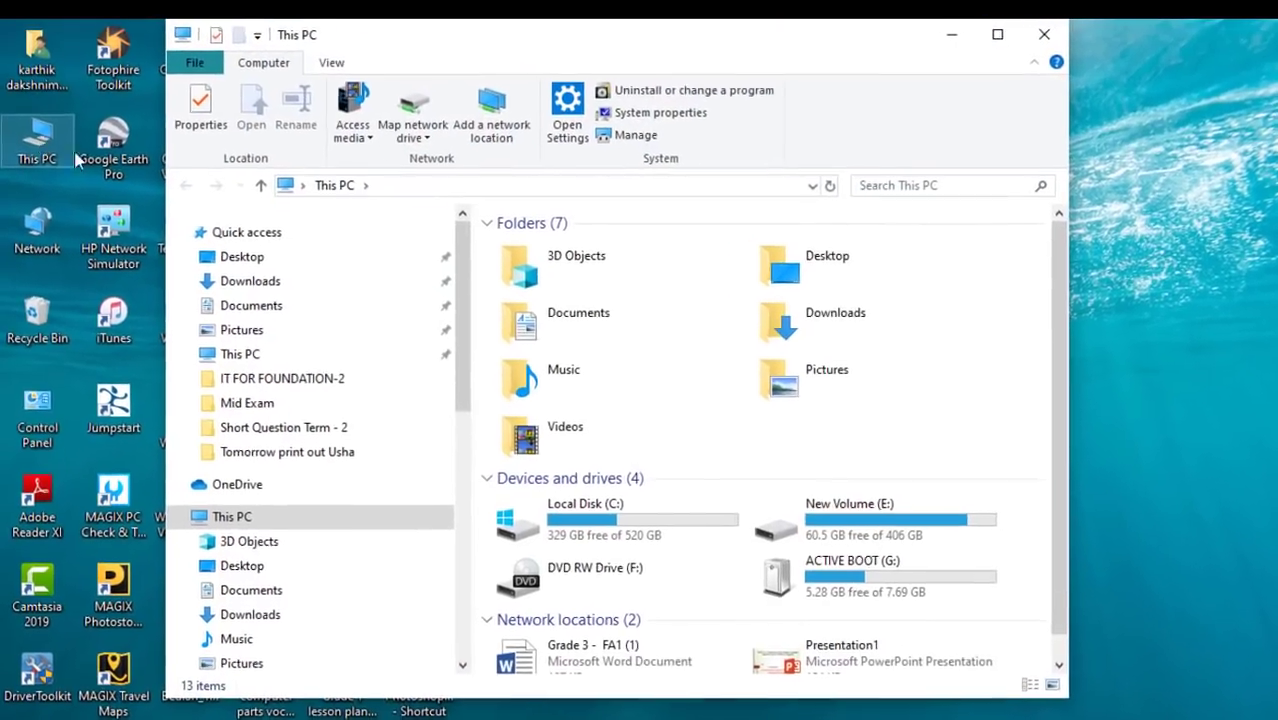
{"action": "left_click", "coordinate": [998, 35]}
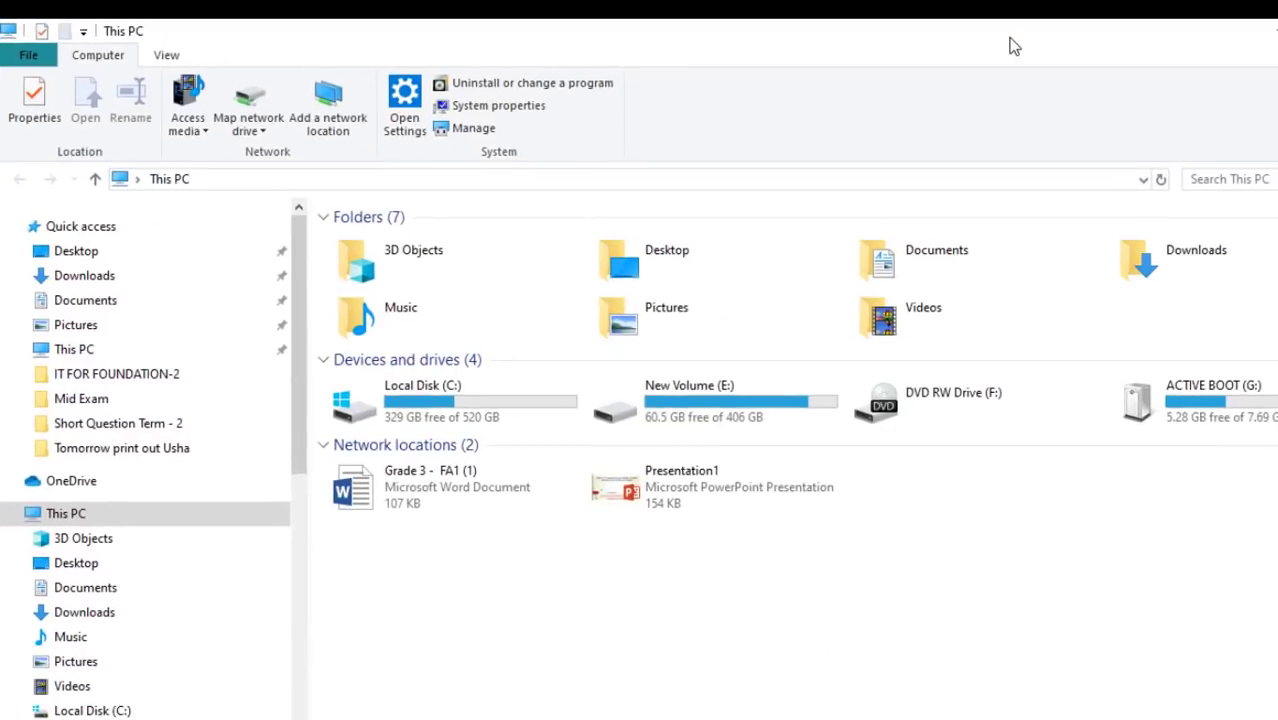
{"action": "left_click", "coordinate": [170, 57]}
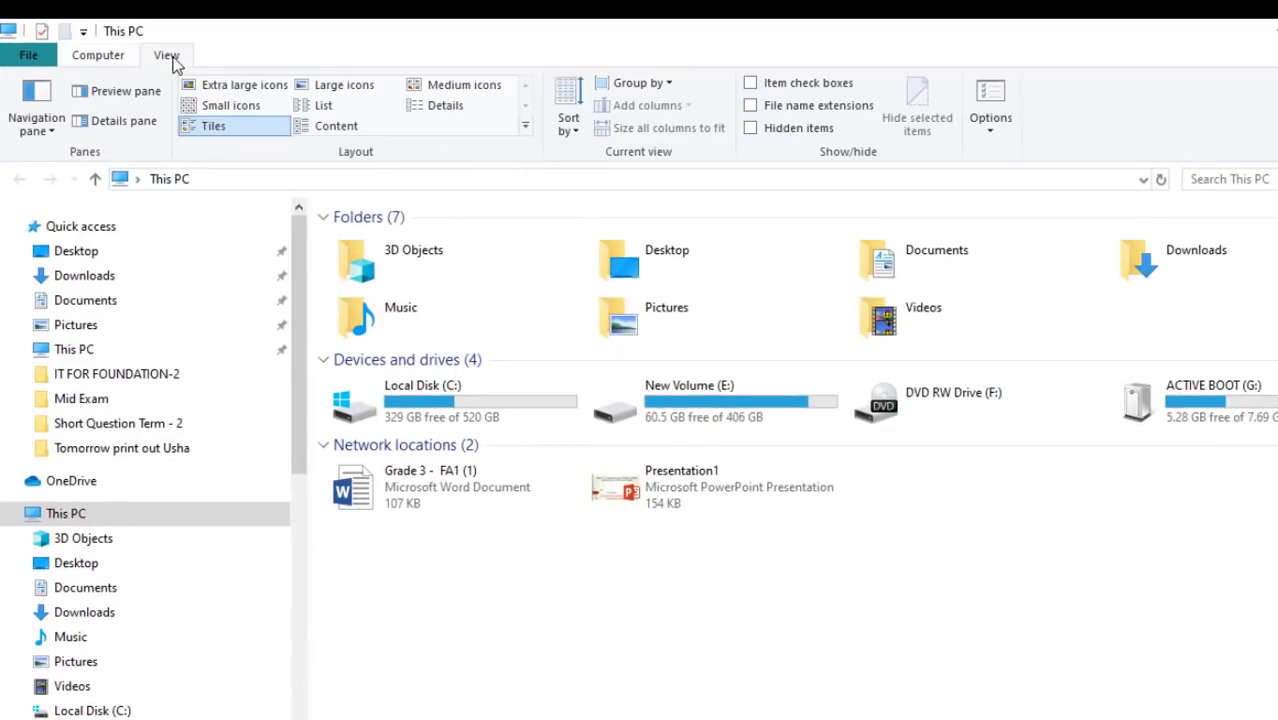
{"action": "left_click", "coordinate": [990, 130]}
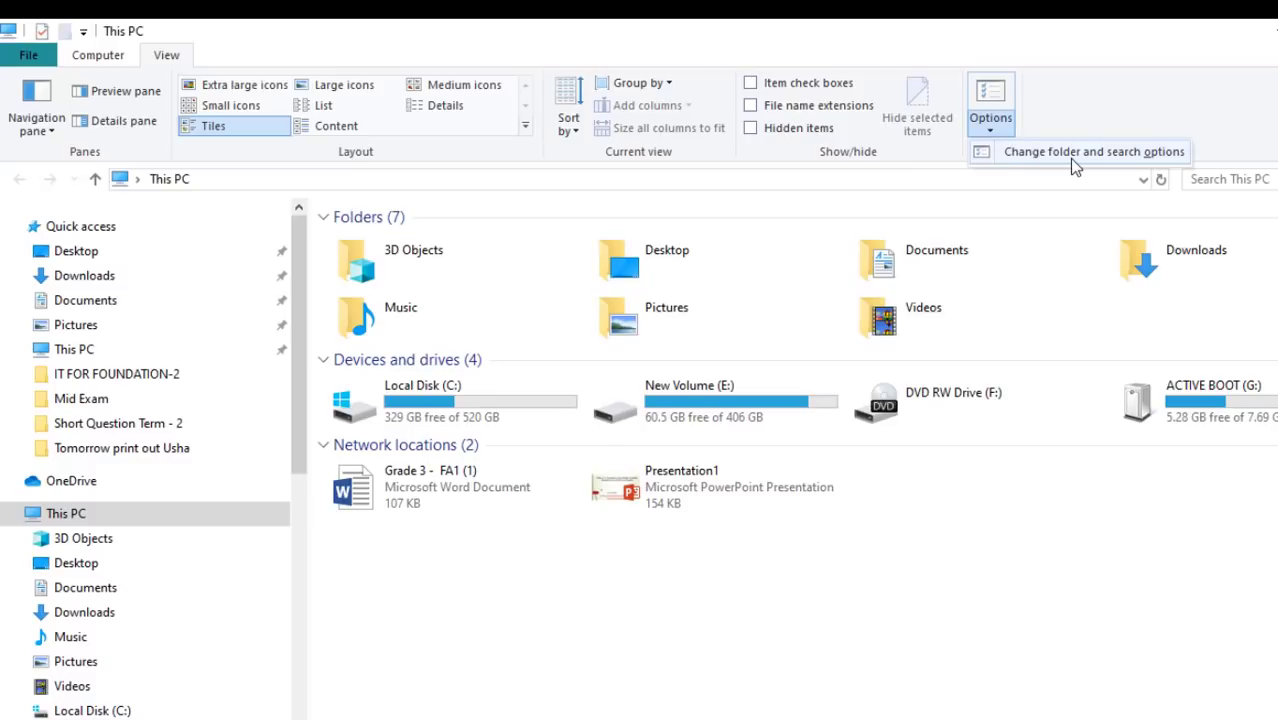
{"action": "left_click", "coordinate": [1016, 155]}
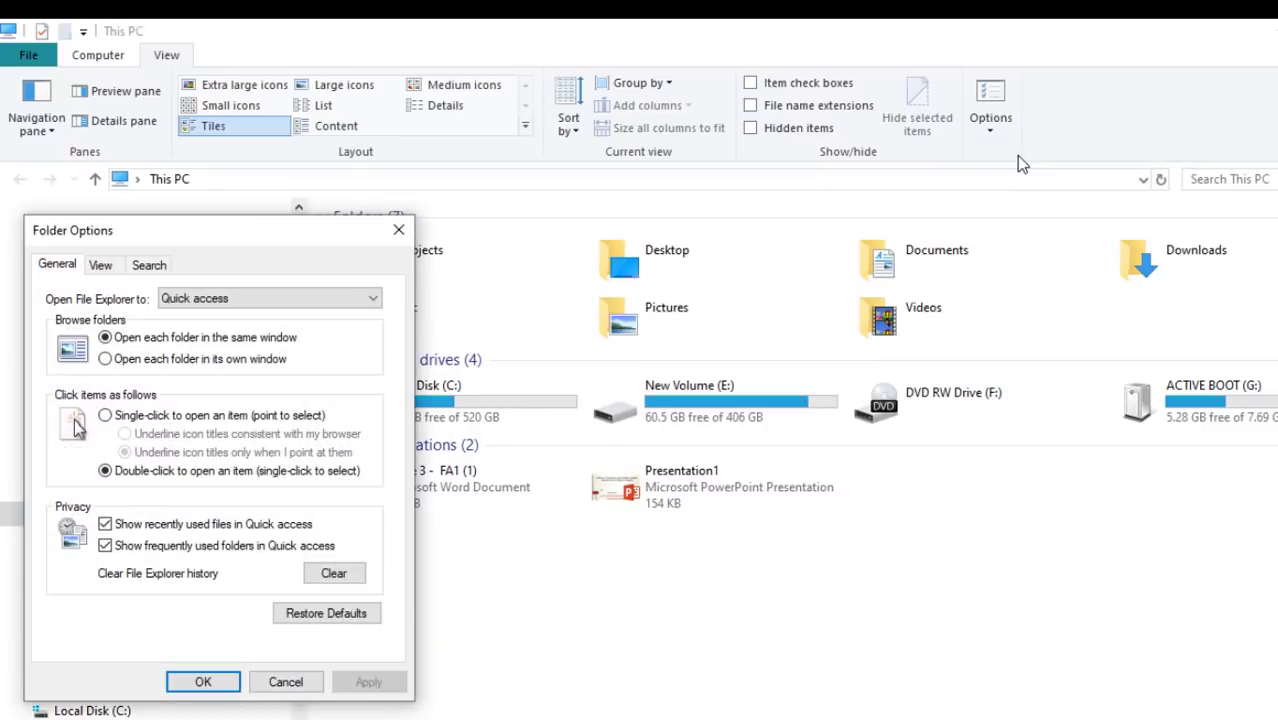
{"action": "left_click", "coordinate": [98, 266]}
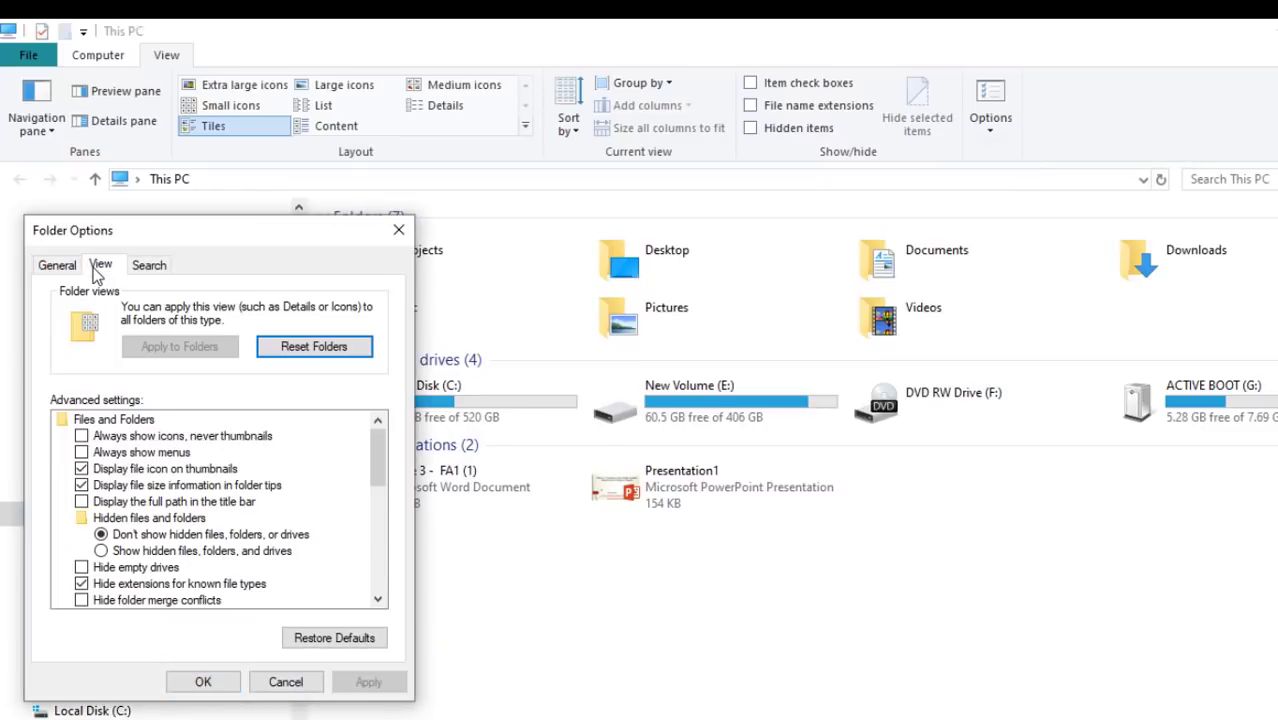
{"action": "left_click", "coordinate": [131, 553]}
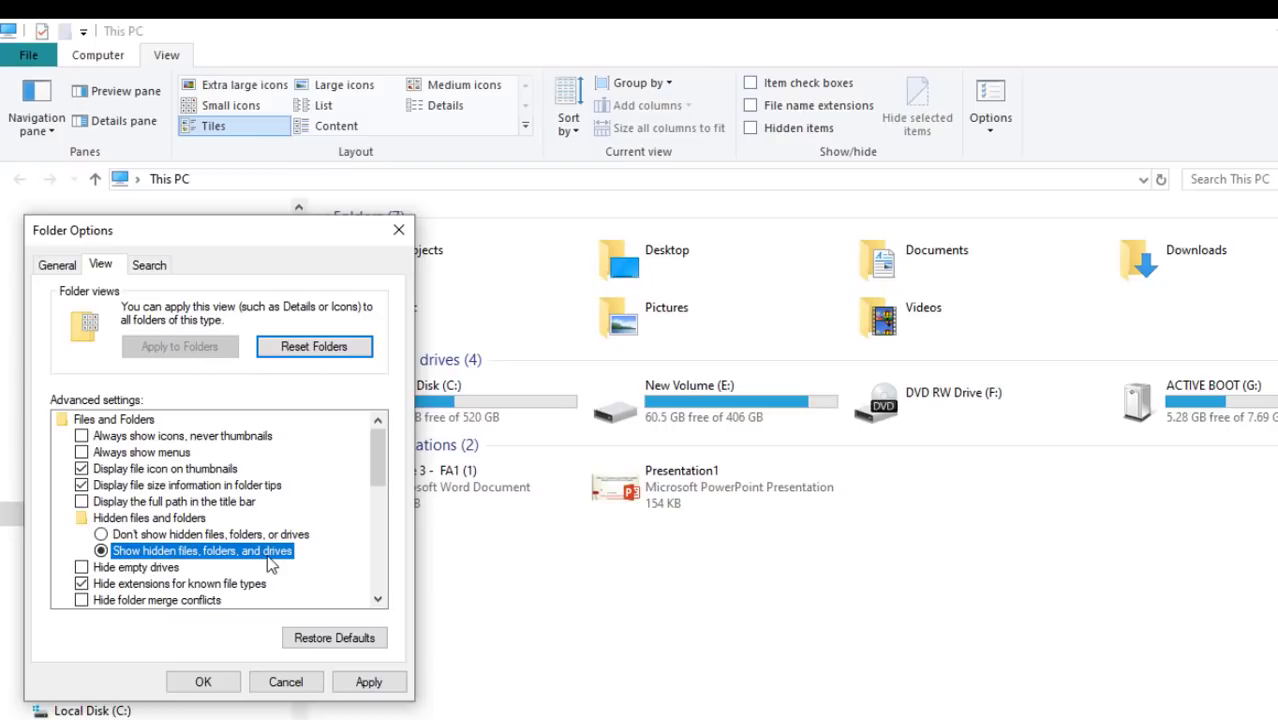
{"action": "left_click", "coordinate": [368, 682]}
{"action": "left_click", "coordinate": [203, 681]}
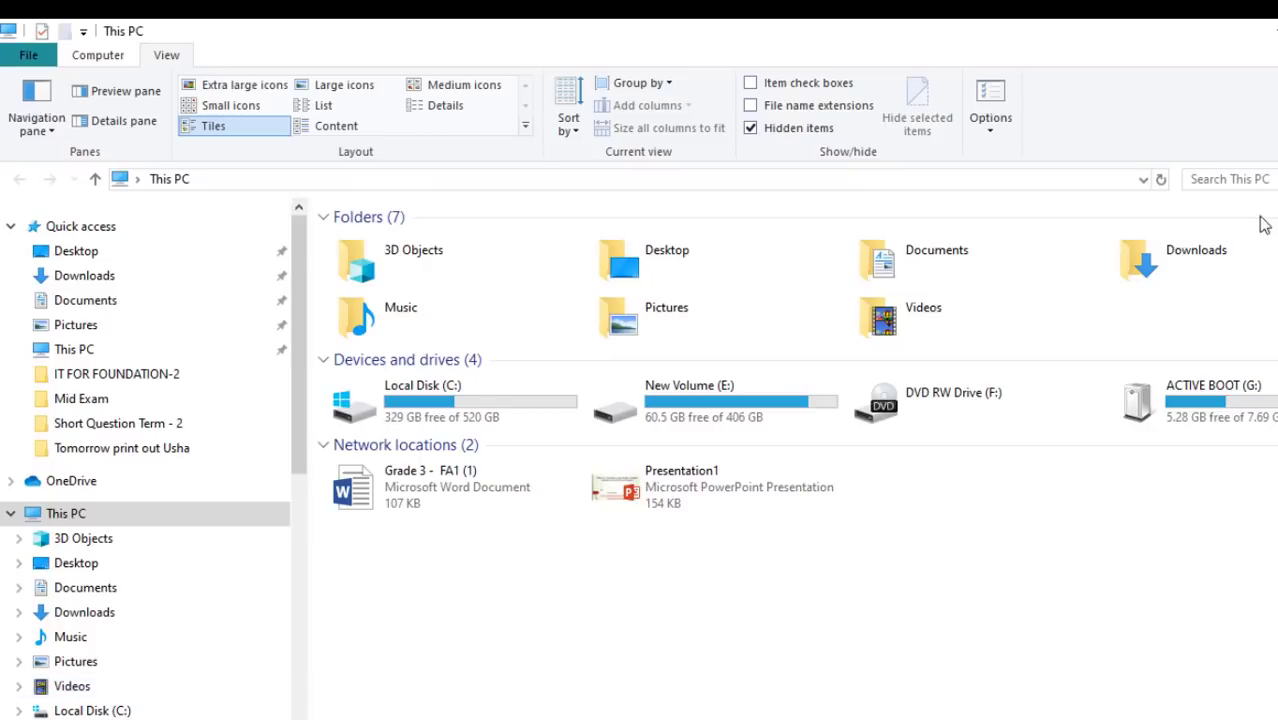
{"action": "key", "text": "super+d"}
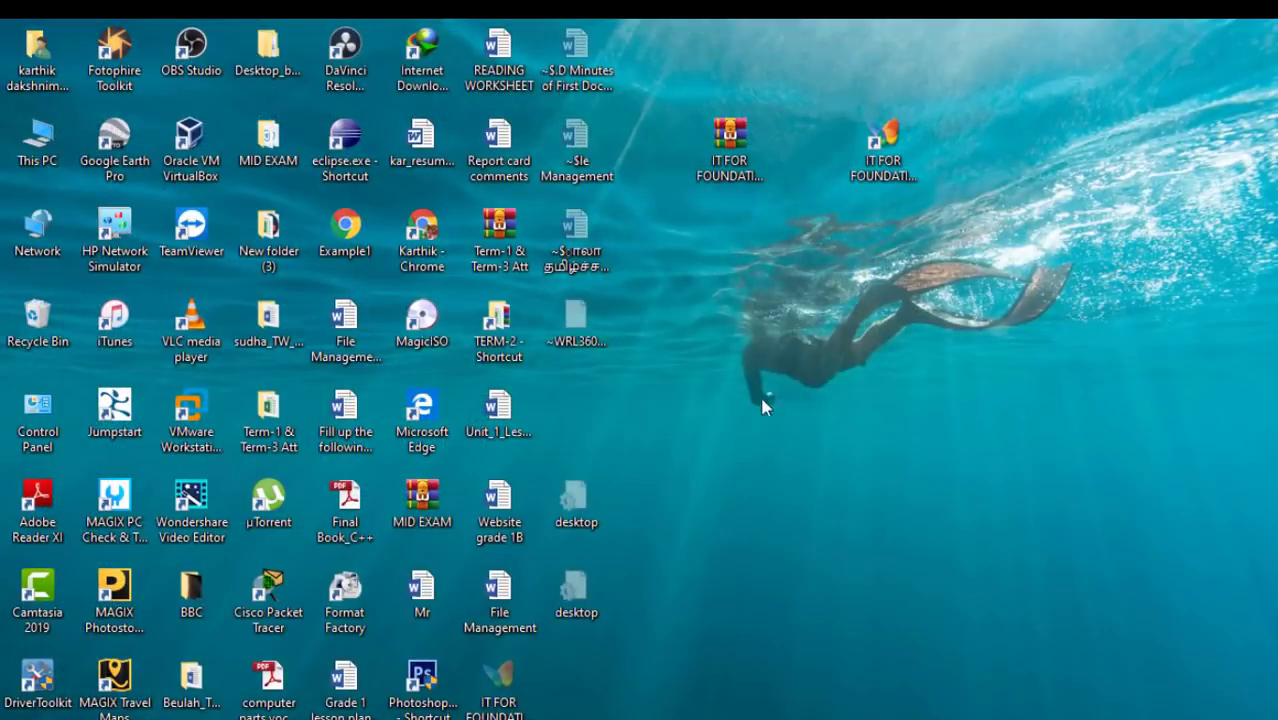
Move the hidden desktop folder "IT FOR FOUNDATION-2" between its RAR archive and its shortcut.
{"action": "left_click_drag", "start_coordinate": [499, 686], "coordinate": [818, 144]}
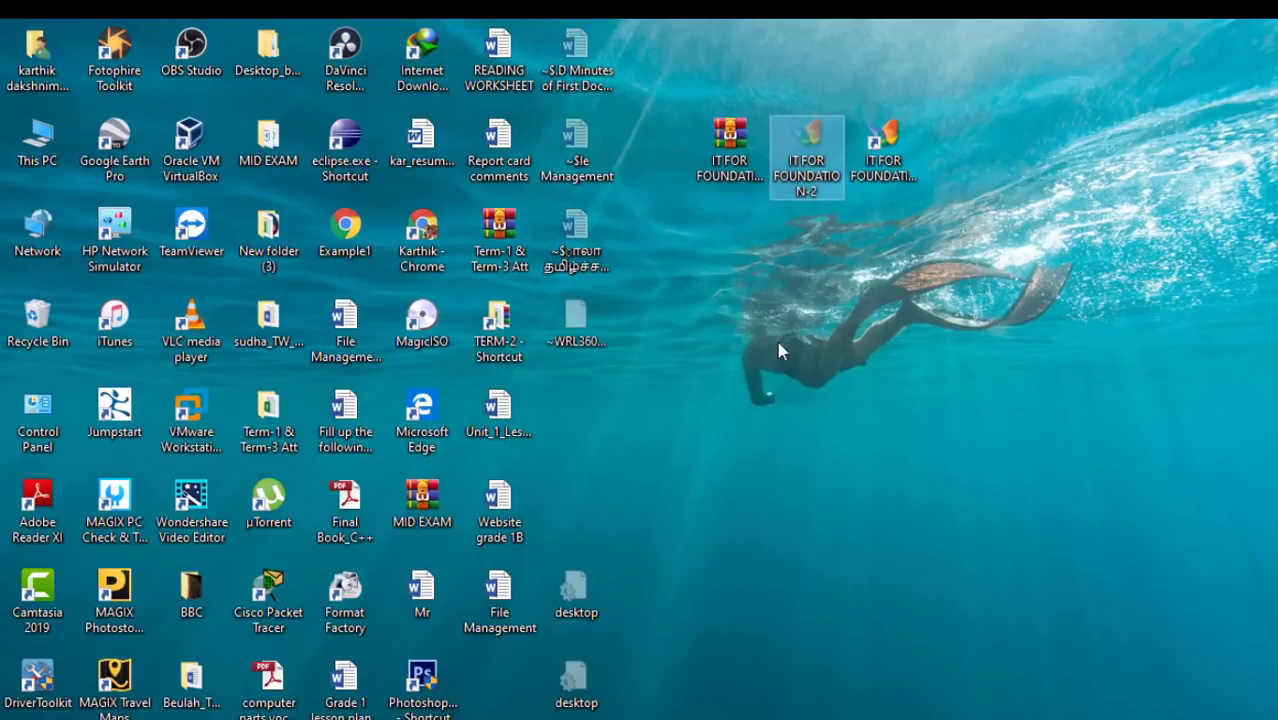
{"action": "left_click", "coordinate": [841, 343]}
{"action": "left_click_drag", "start_coordinate": [896, 313], "coordinate": [786, 126]}
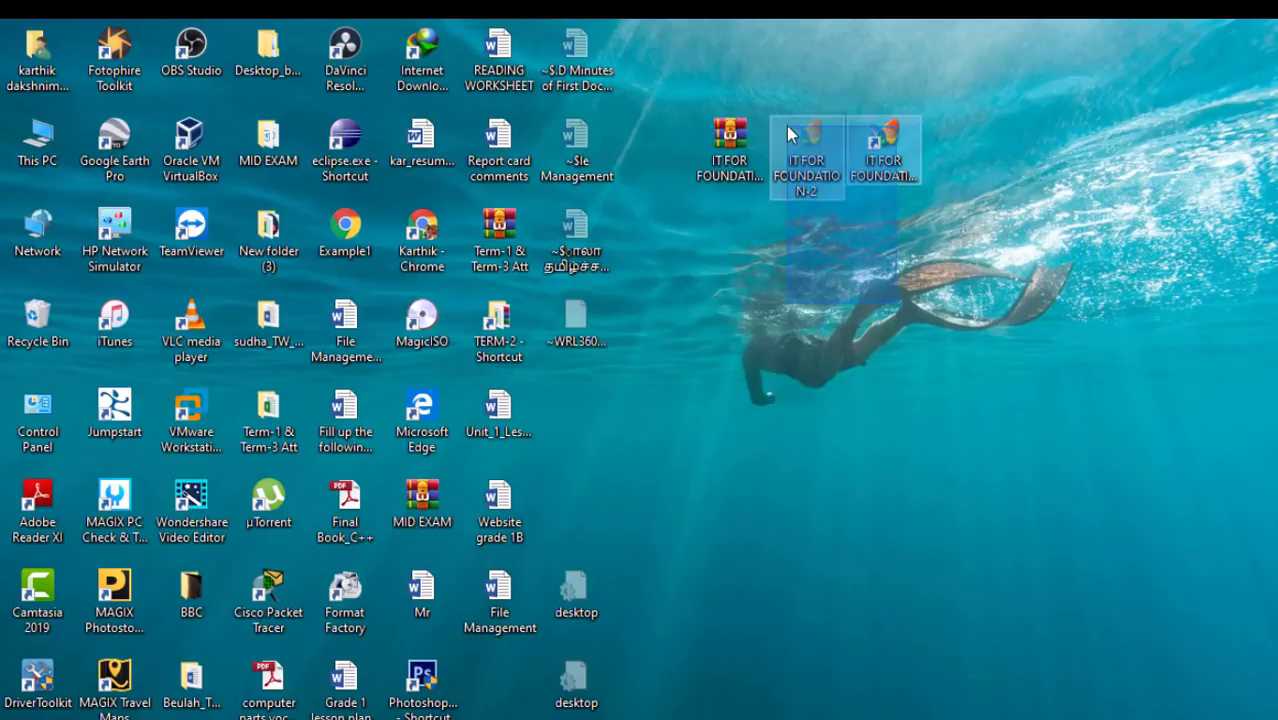
{"action": "left_click", "coordinate": [871, 335]}
Open This PC, set the folder options to not show hidden files, folders, or drives, apply them and return to the desktop.
{"action": "double_click", "coordinate": [39, 148]}
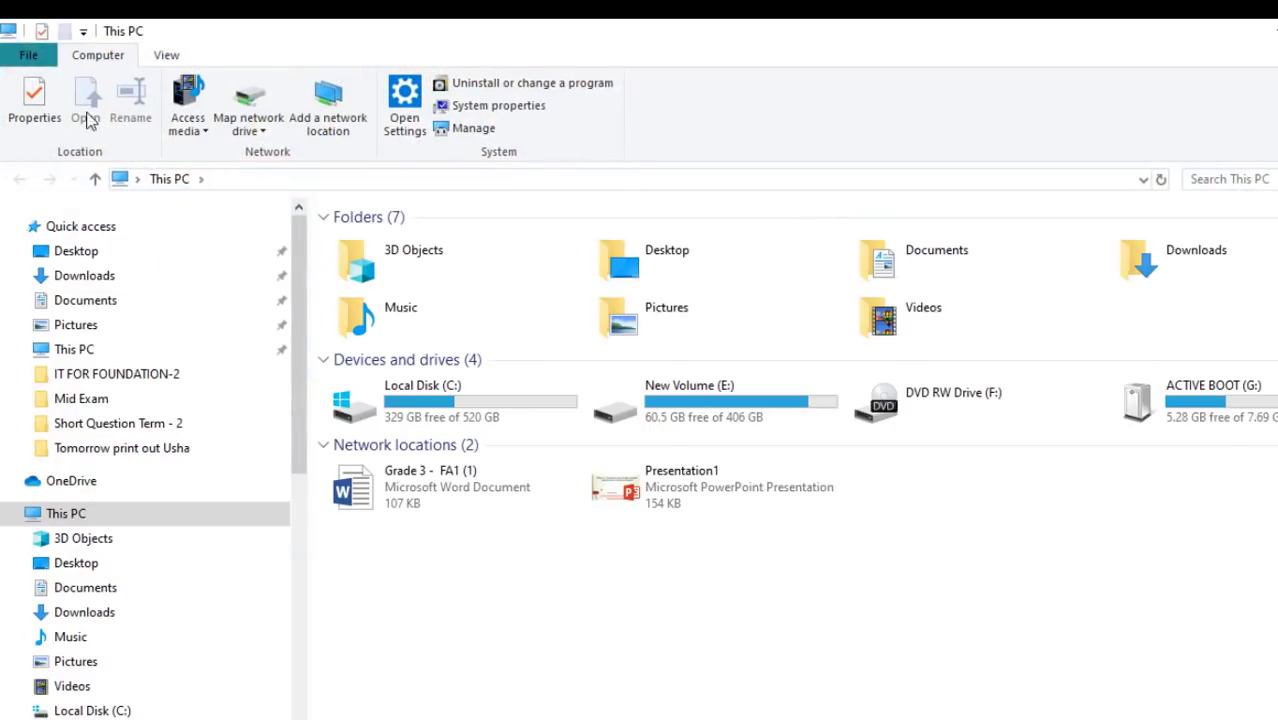
{"action": "left_click", "coordinate": [166, 55]}
{"action": "left_click", "coordinate": [990, 120]}
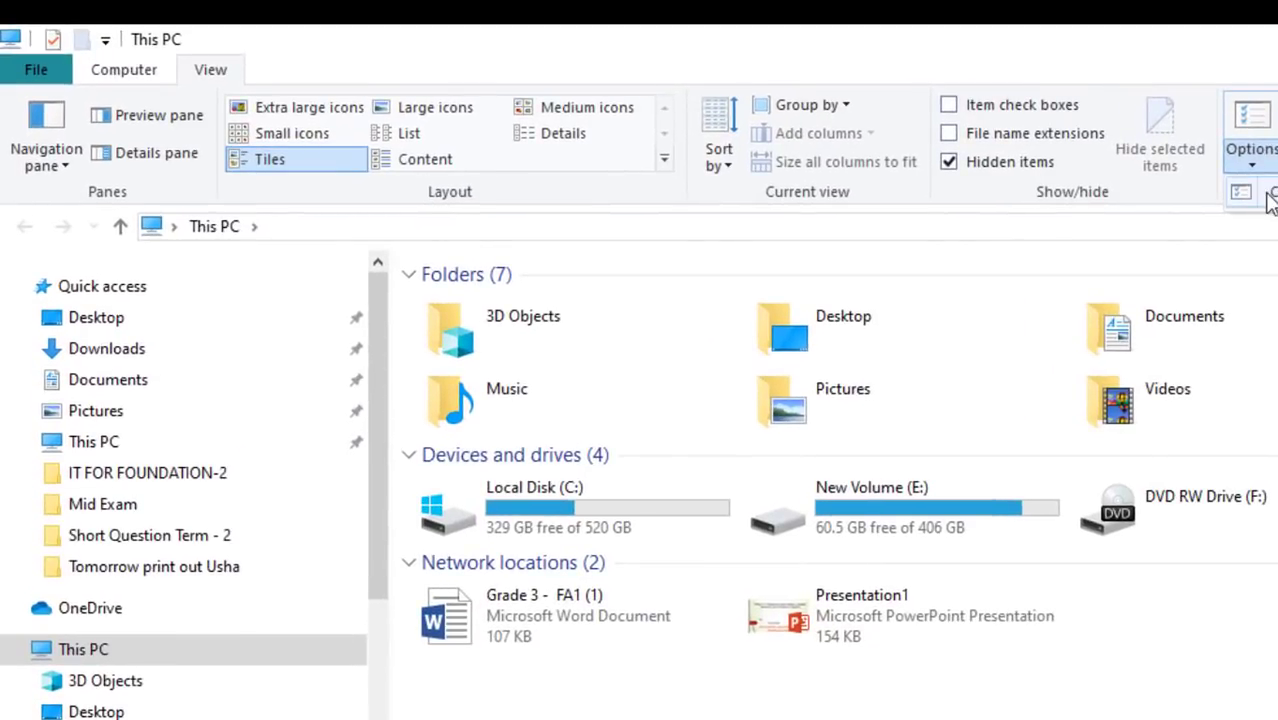
{"action": "left_click", "coordinate": [1268, 197]}
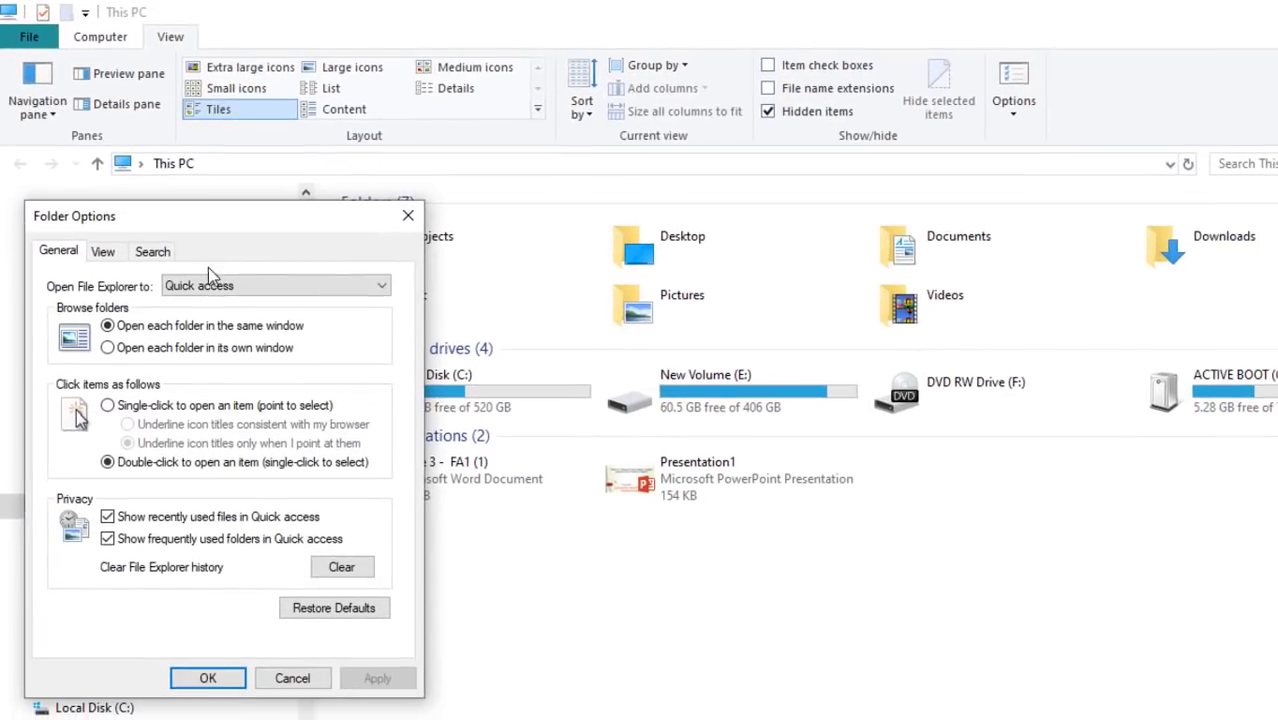
{"action": "left_click", "coordinate": [103, 254]}
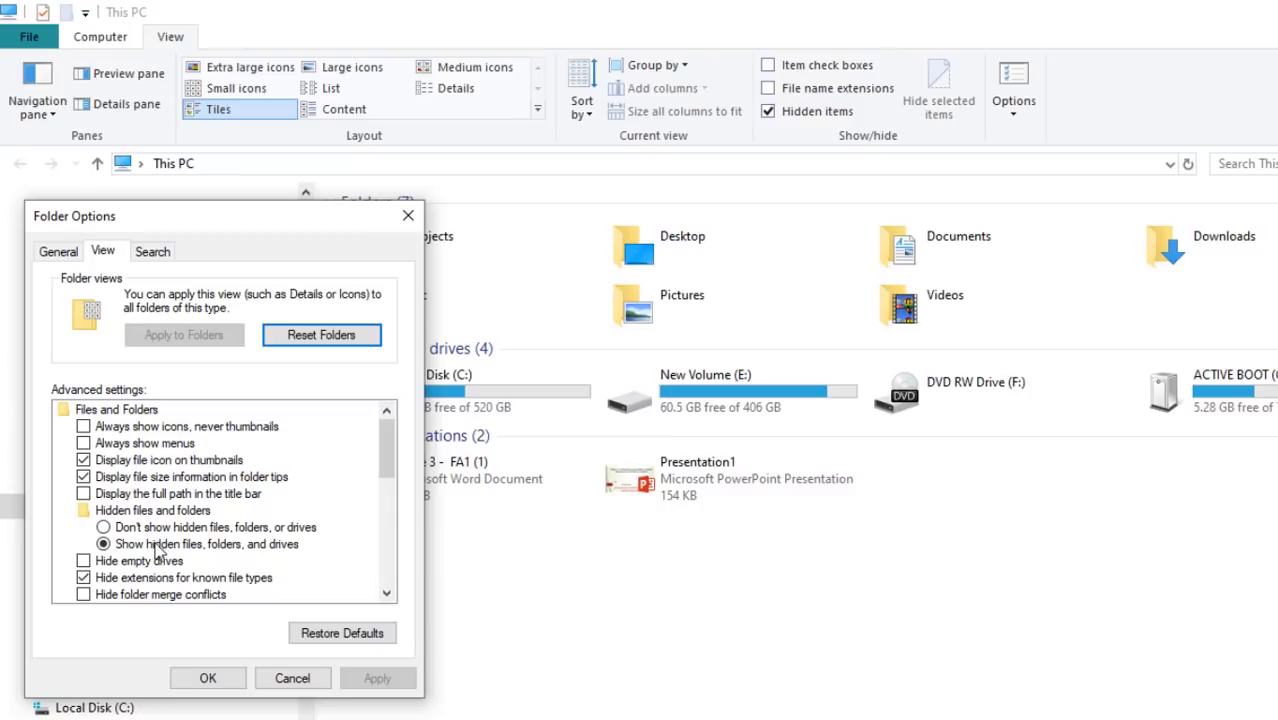
{"action": "left_click", "coordinate": [125, 527]}
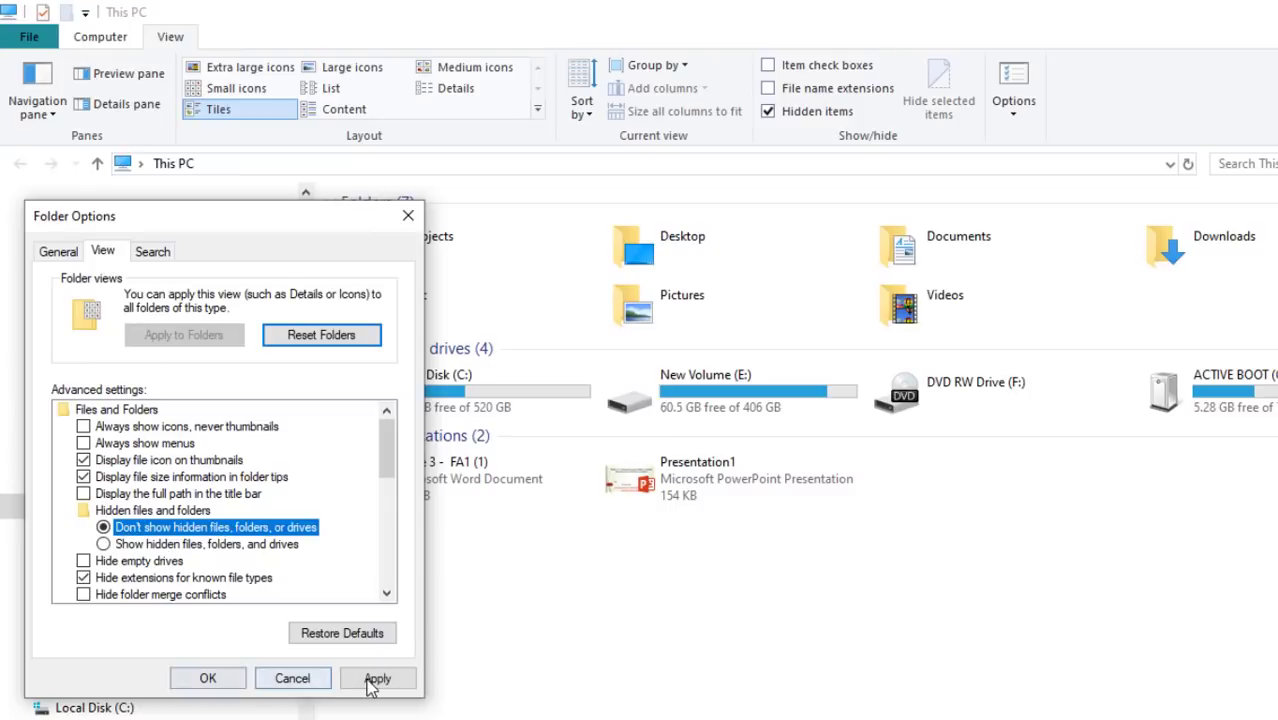
{"action": "left_click", "coordinate": [373, 678]}
{"action": "left_click", "coordinate": [233, 684]}
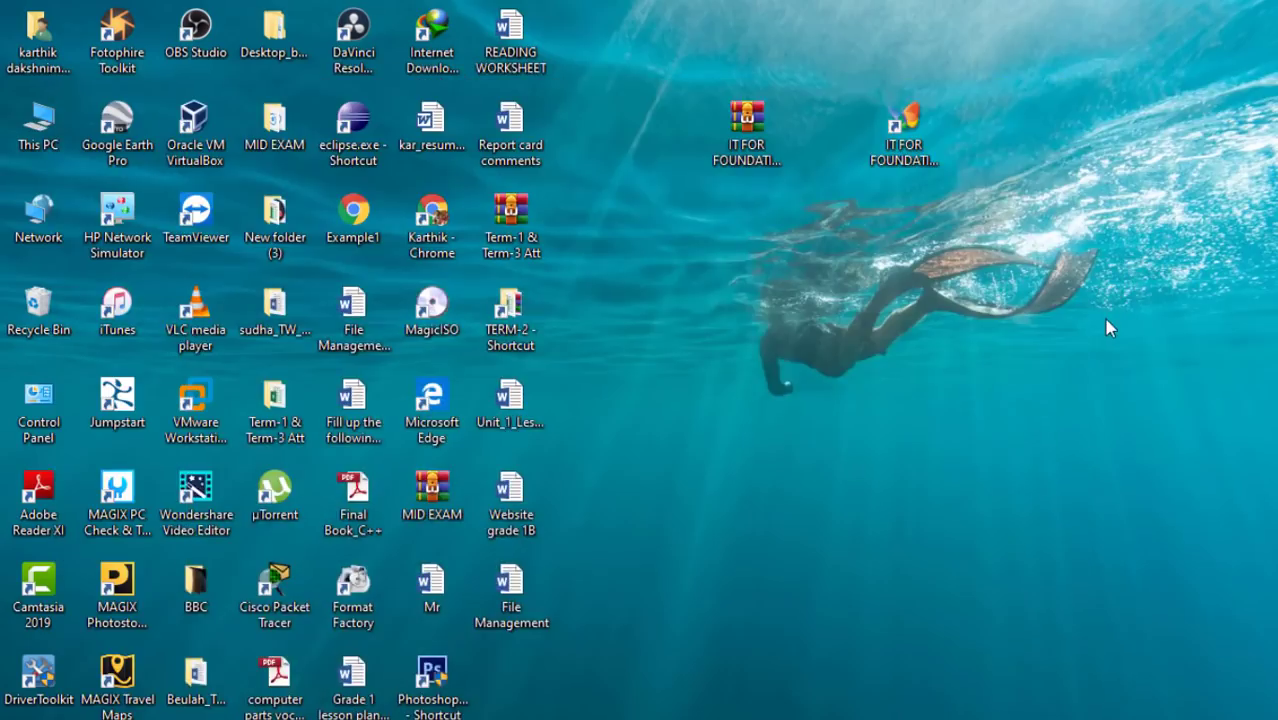
{"action": "left_click_drag", "start_coordinate": [1104, 318], "coordinate": [712, 110]}
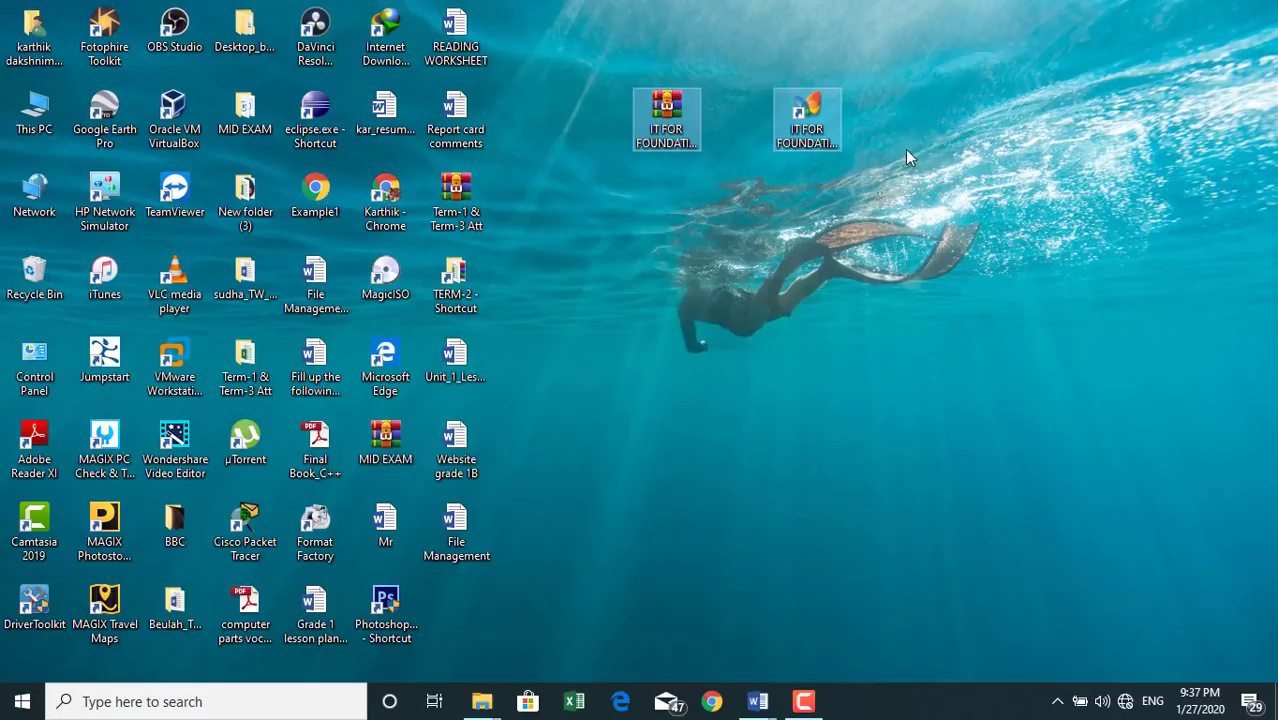
Open the desktop's personalization settings at the Background page.
{"action": "right_click", "coordinate": [905, 97]}
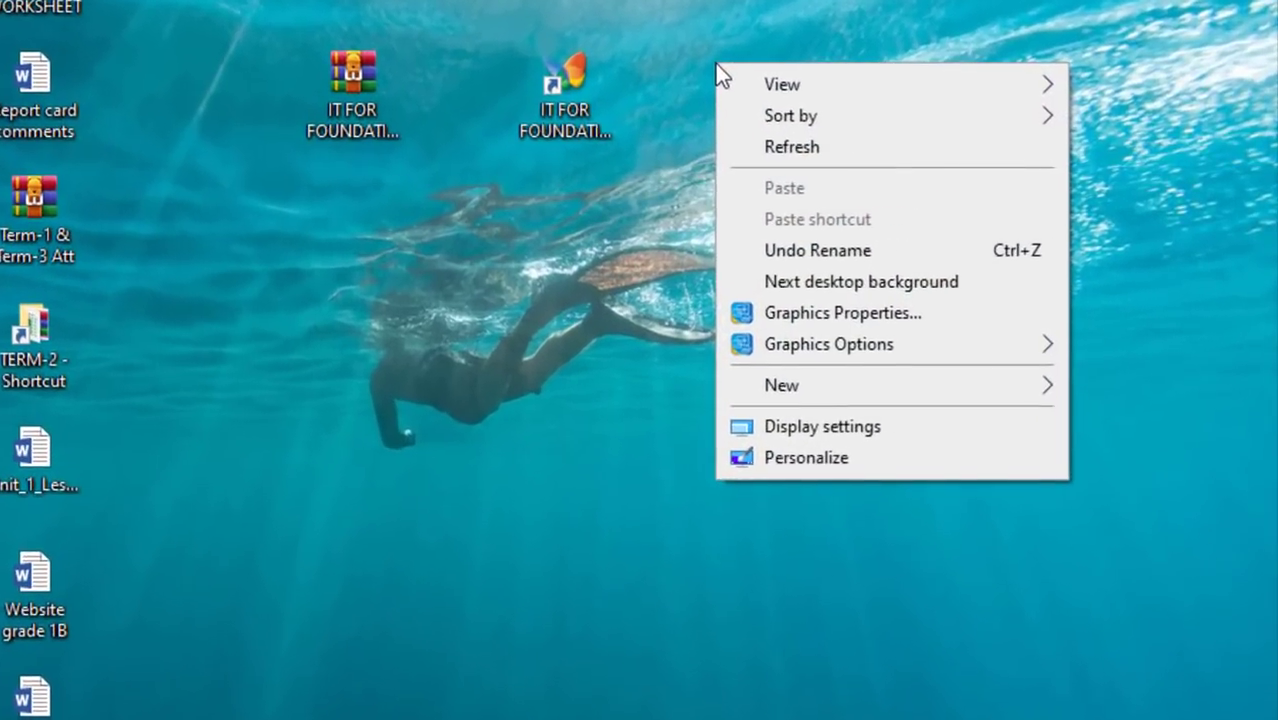
{"action": "left_click", "coordinate": [854, 460]}
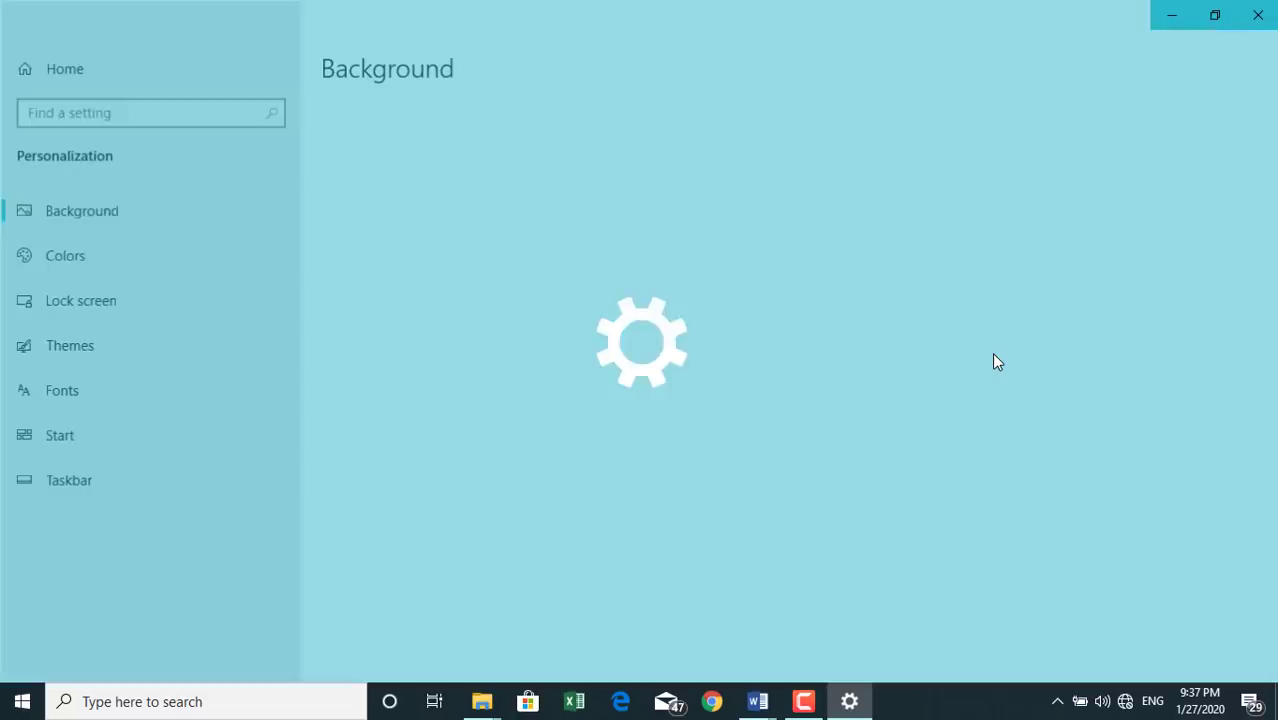
{"action": "scroll", "coordinate": [995, 362], "scroll_direction": "down", "scroll_amount": 3}
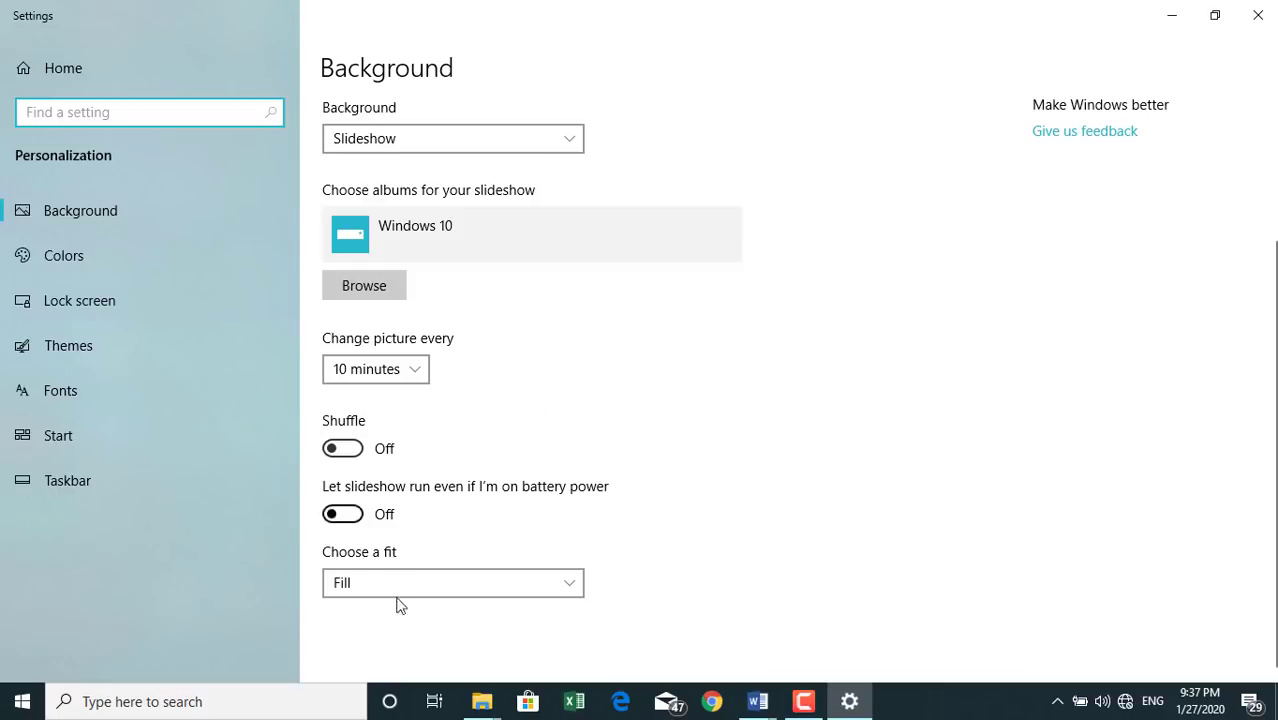
{"action": "left_click", "coordinate": [68, 215]}
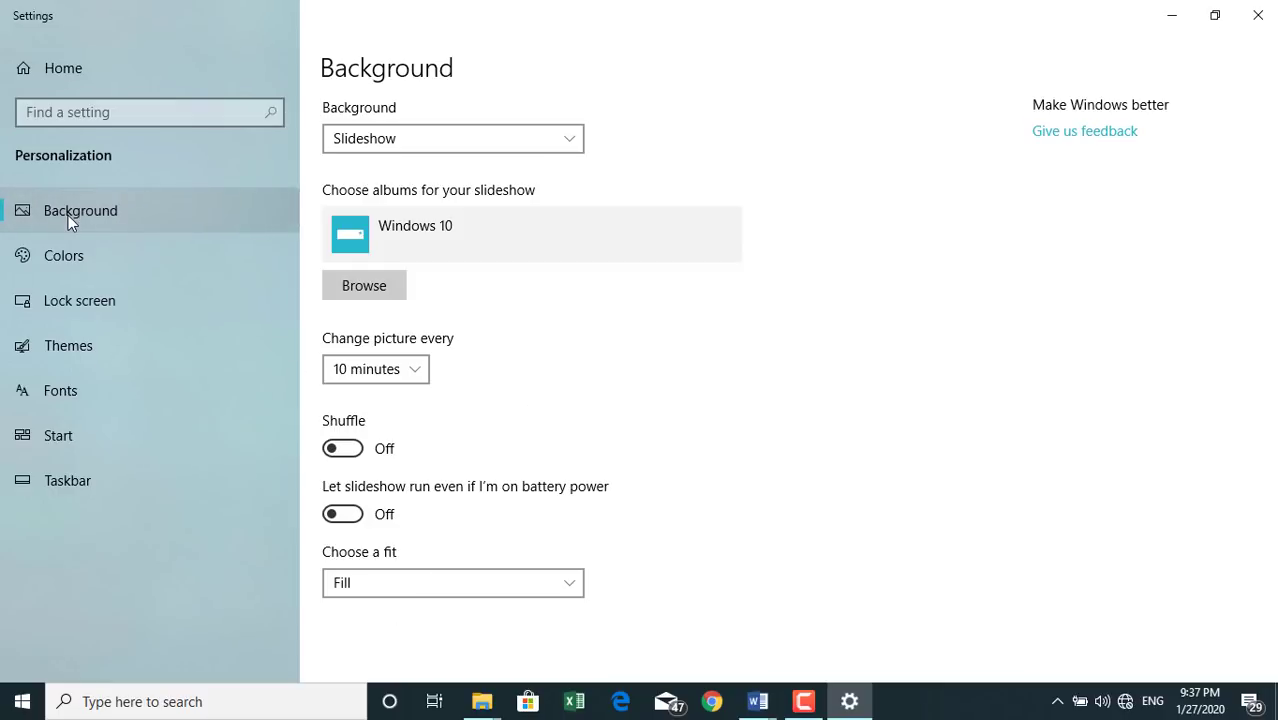
{"action": "left_click", "coordinate": [389, 297]}
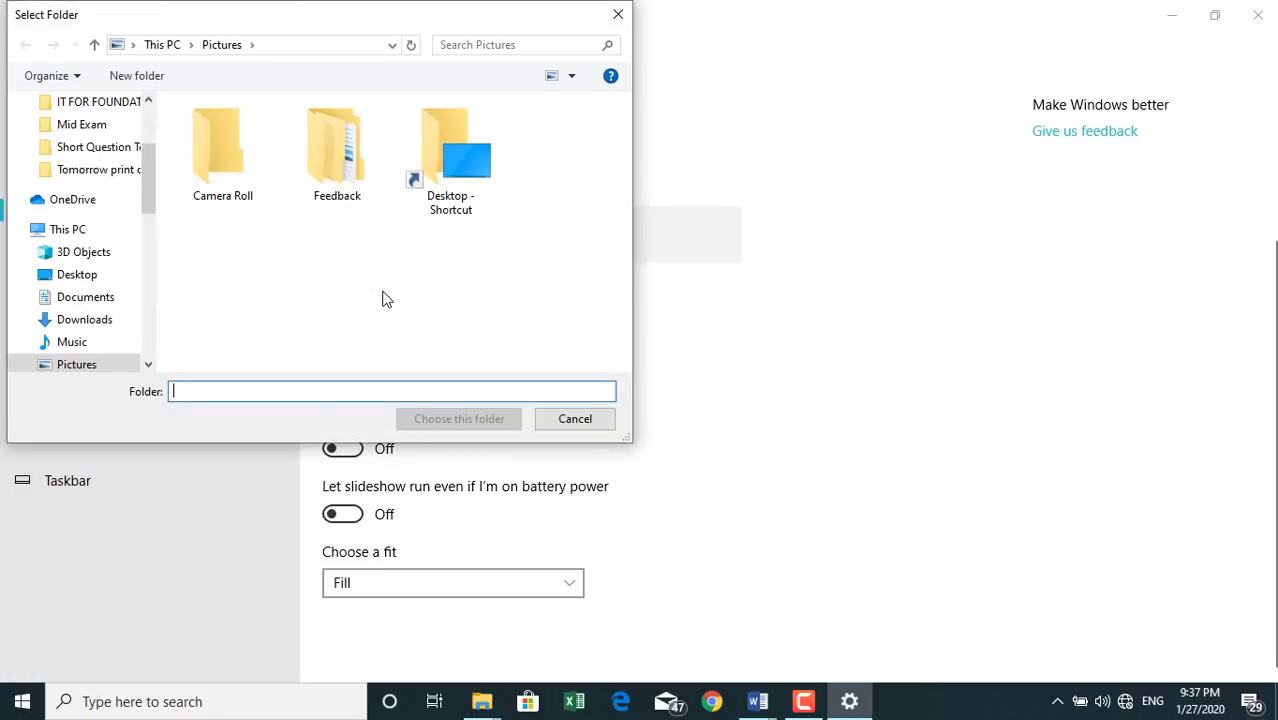
{"action": "left_click", "coordinate": [218, 118]}
{"action": "left_click", "coordinate": [315, 135]}
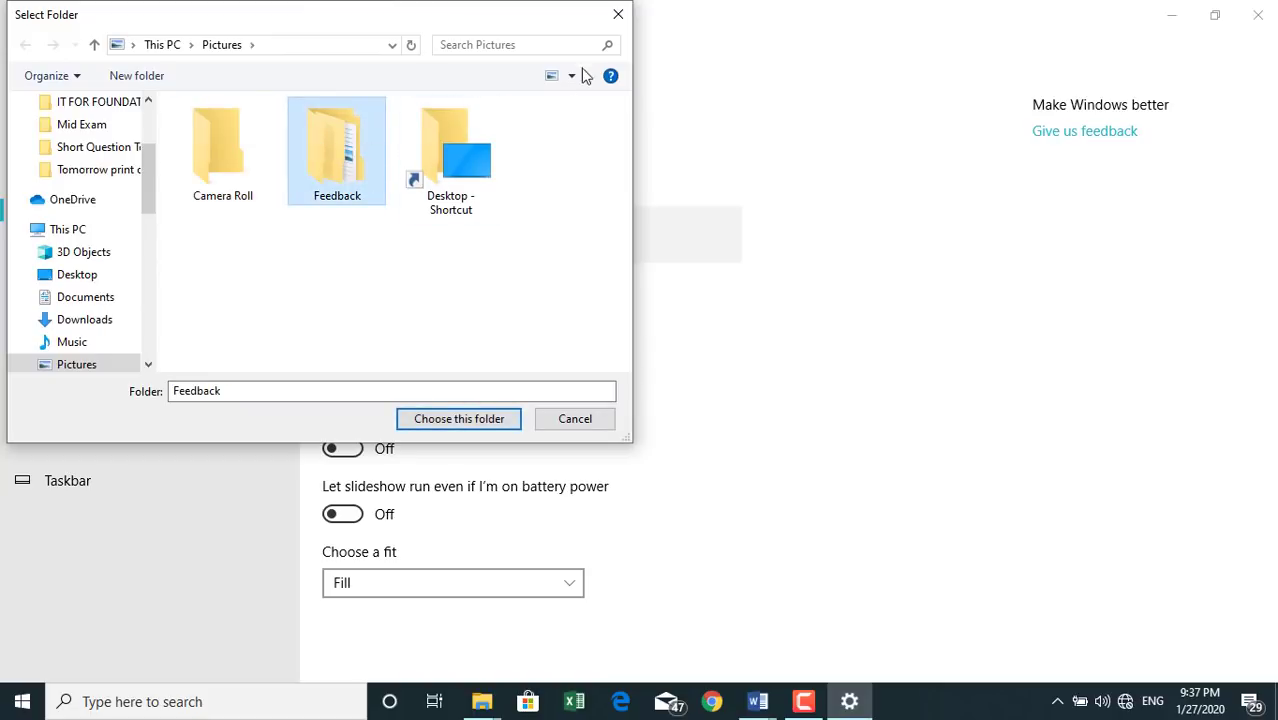
{"action": "left_click", "coordinate": [609, 18]}
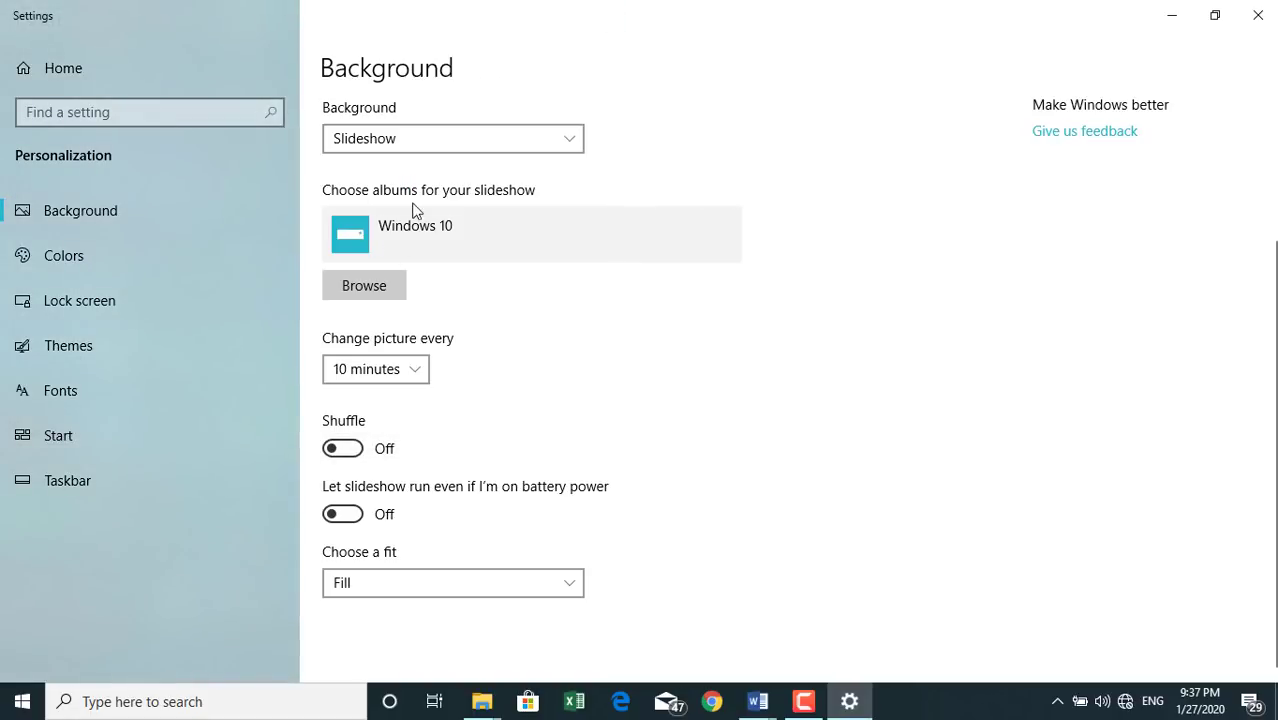
Set the desktop background to a solid color and choose bright red.
{"action": "left_click", "coordinate": [460, 140]}
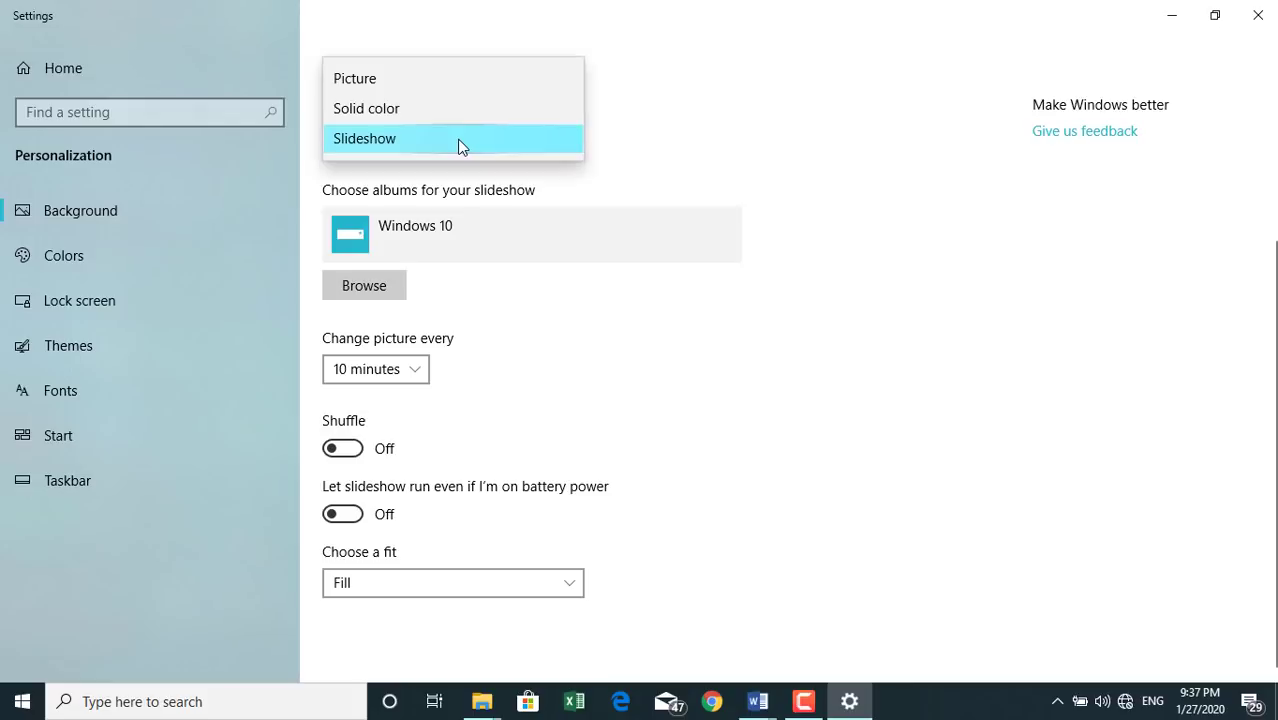
{"action": "left_click", "coordinate": [403, 107]}
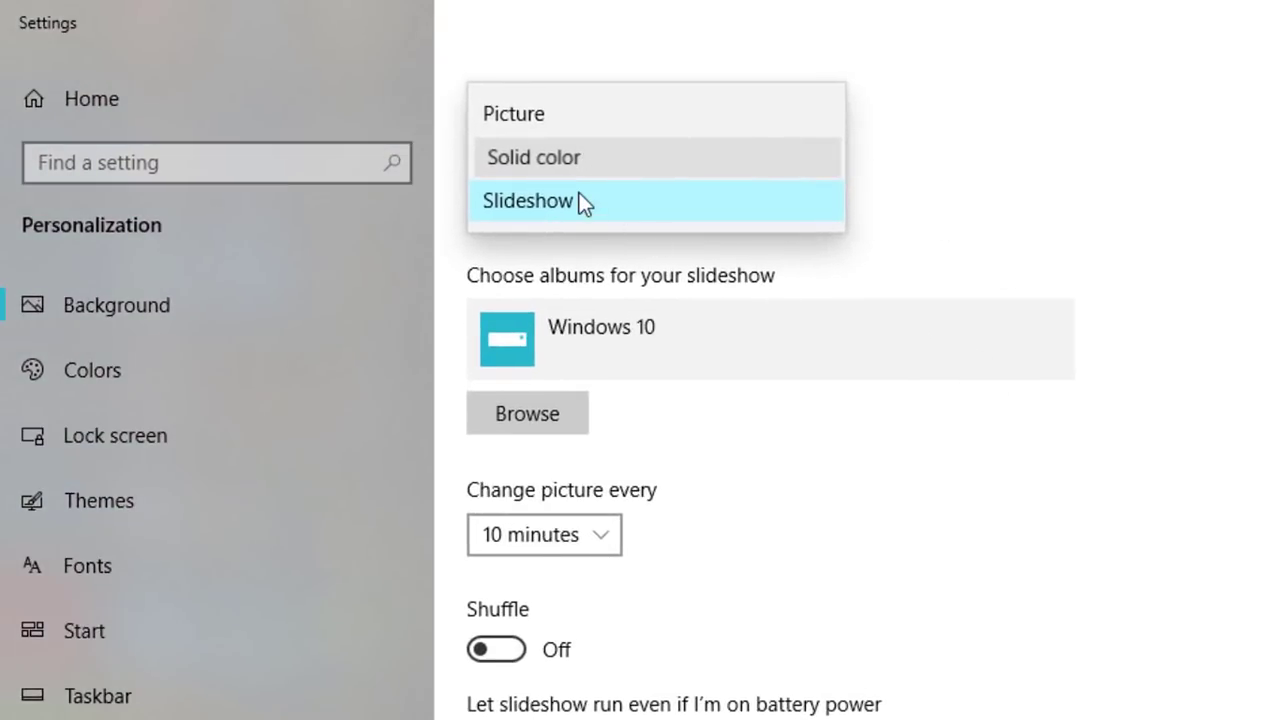
{"action": "left_click", "coordinate": [572, 162]}
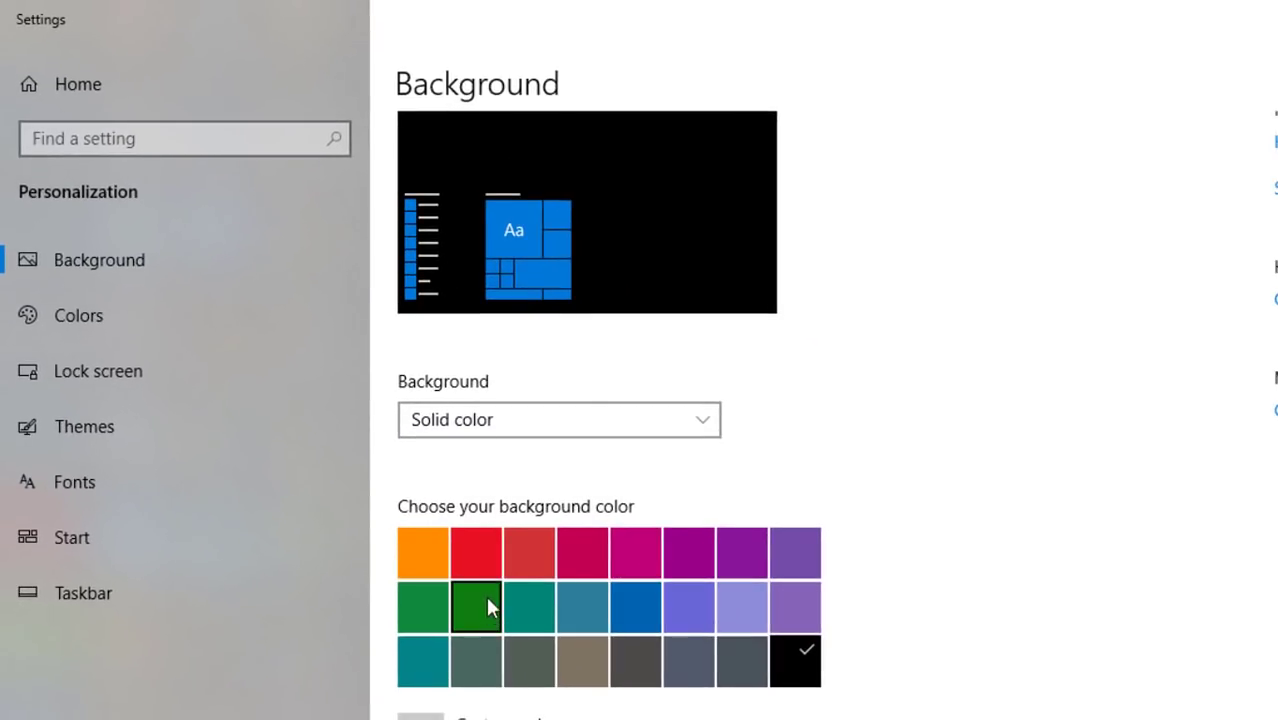
{"action": "left_click", "coordinate": [478, 552]}
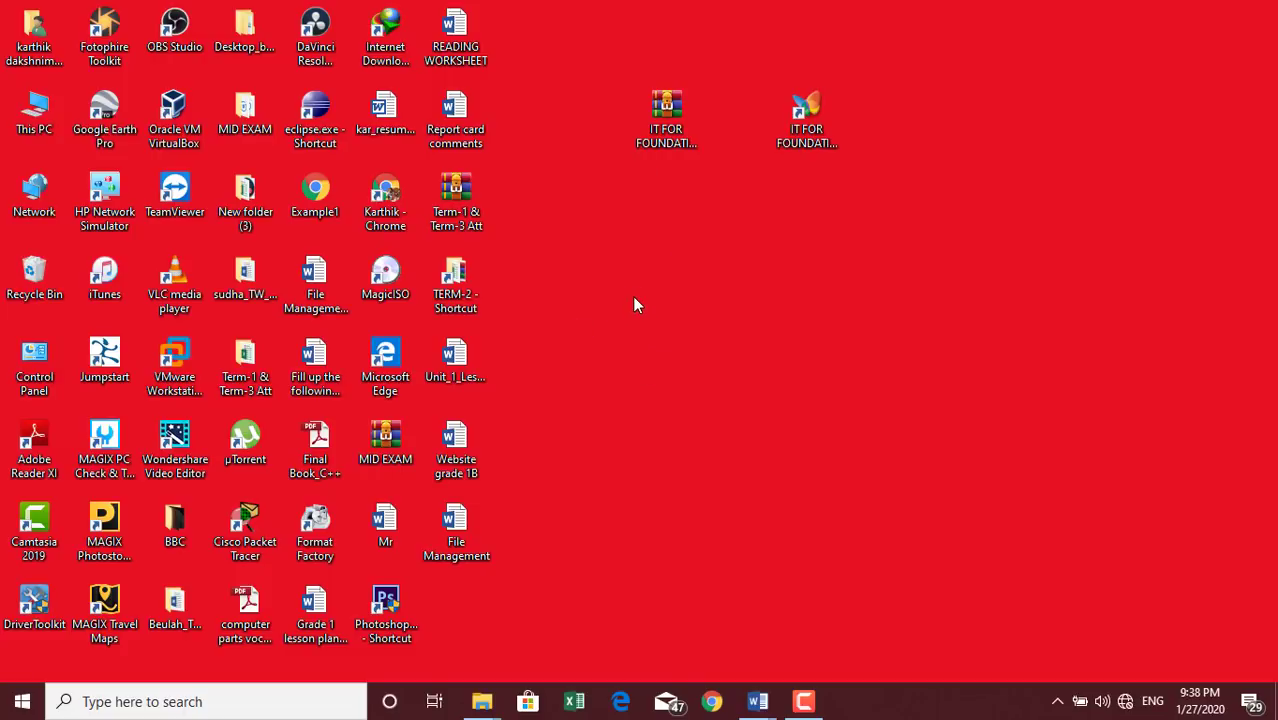
Reopen the background personalization settings, keep the solid color type, choose purple as the background color and close Settings.
{"action": "right_click", "coordinate": [721, 189]}
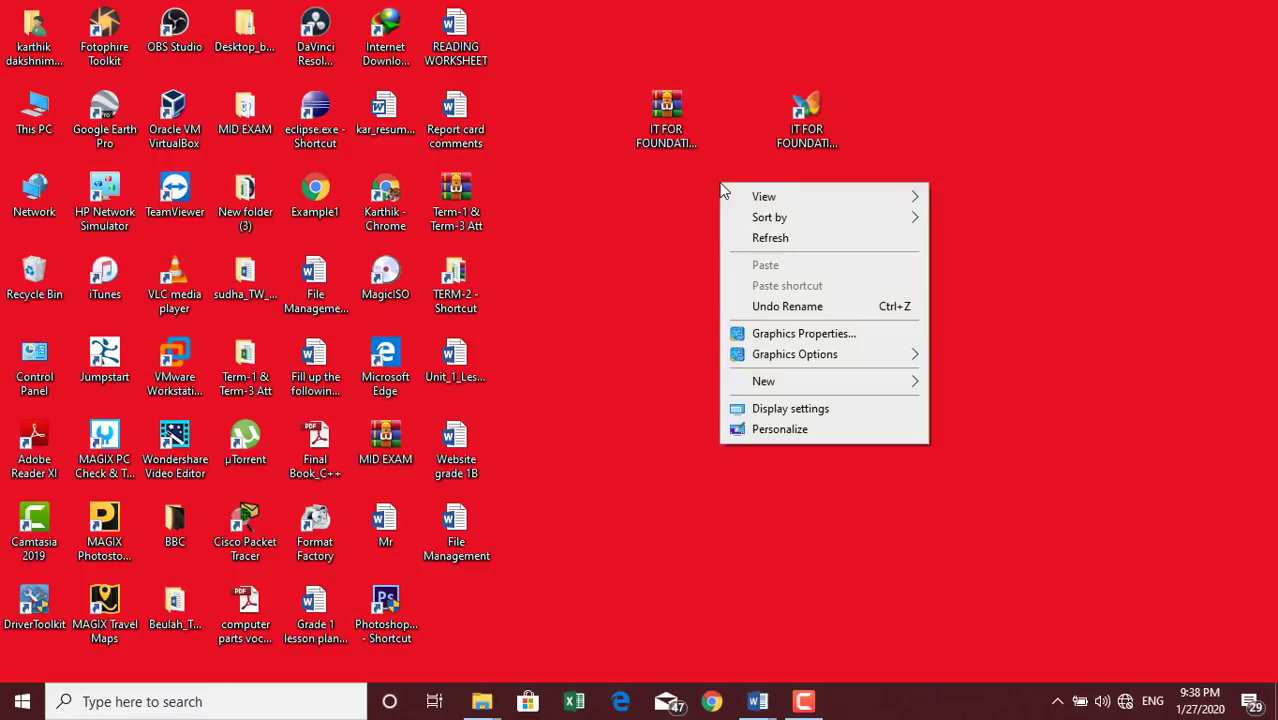
{"action": "left_click", "coordinate": [811, 430]}
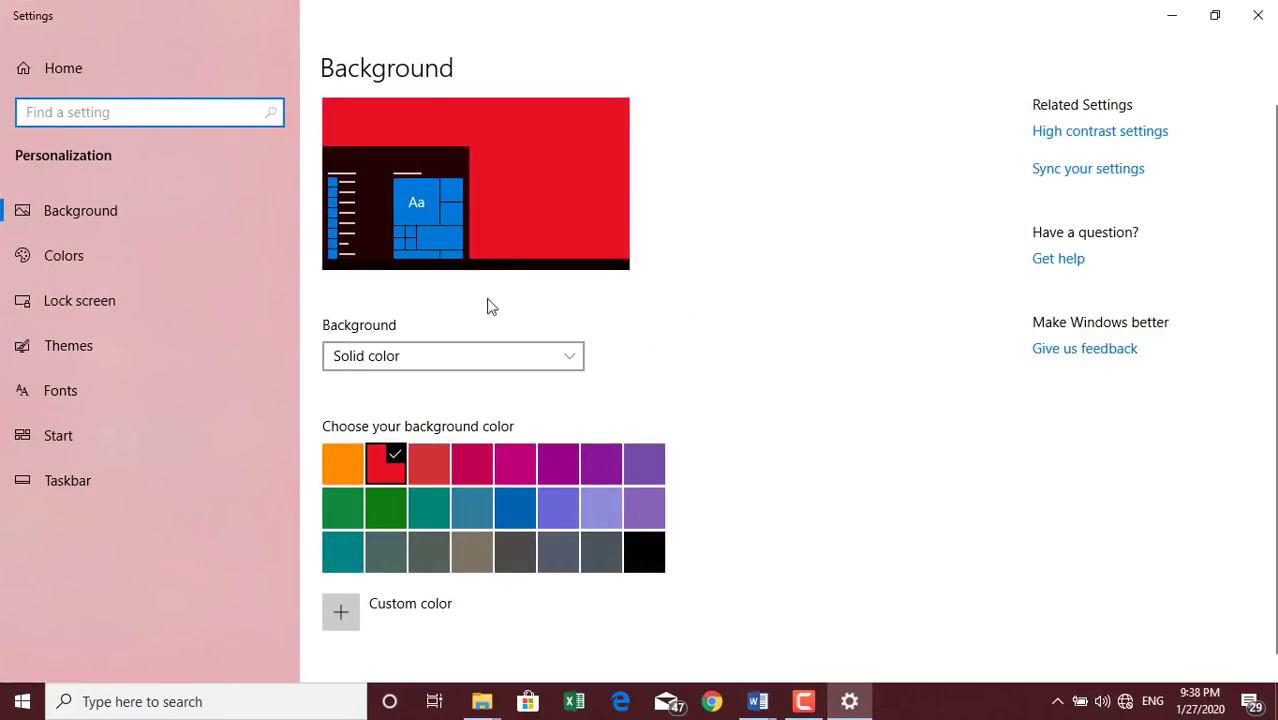
{"action": "left_click", "coordinate": [122, 218]}
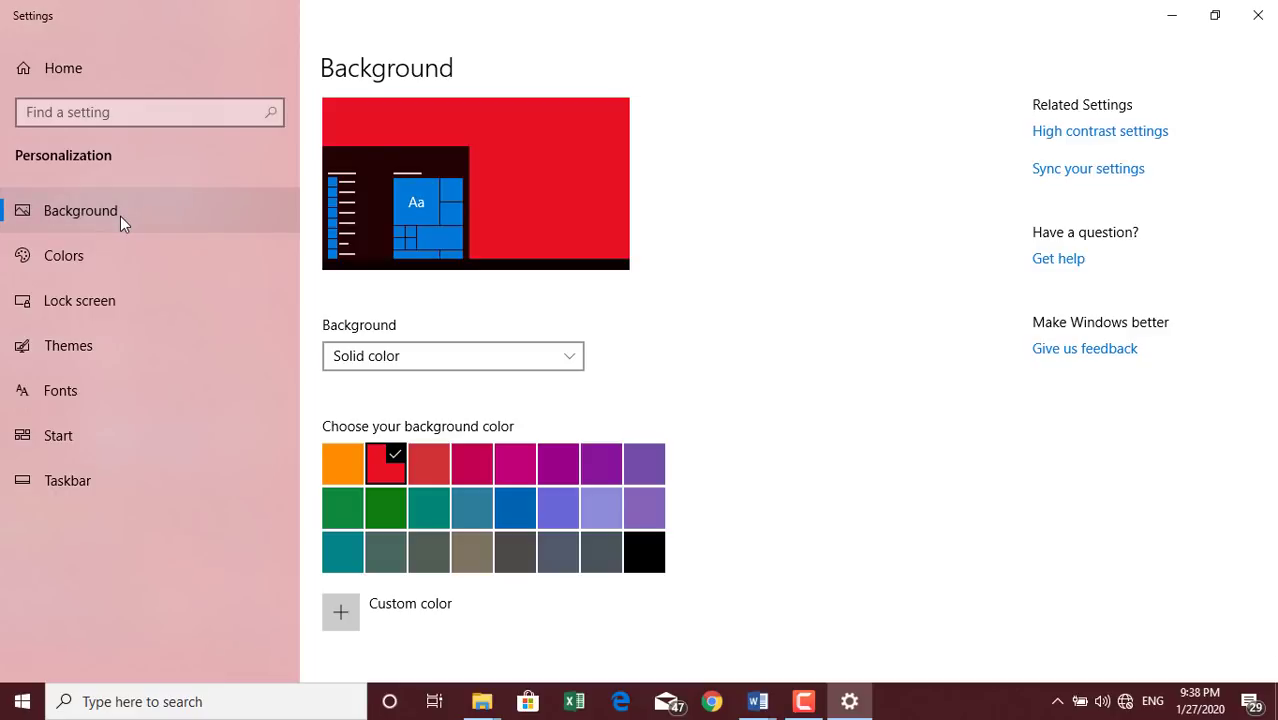
{"action": "left_click", "coordinate": [513, 366]}
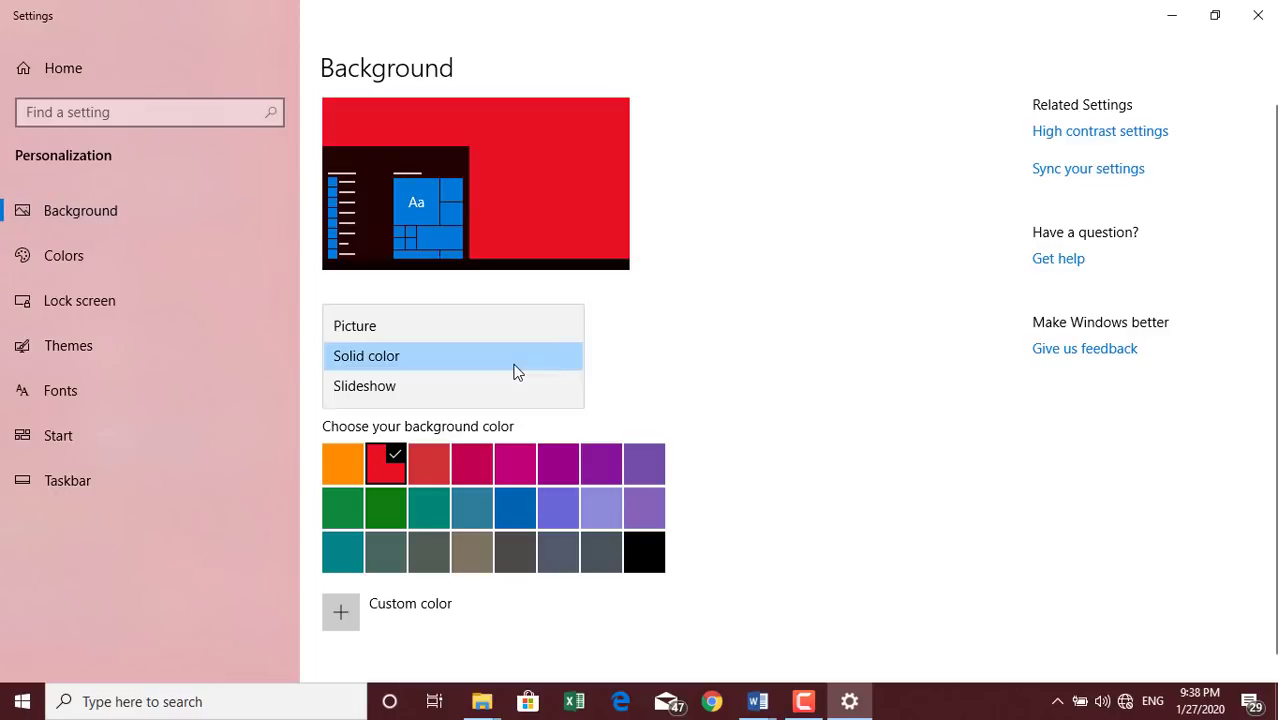
{"action": "left_click", "coordinate": [445, 360]}
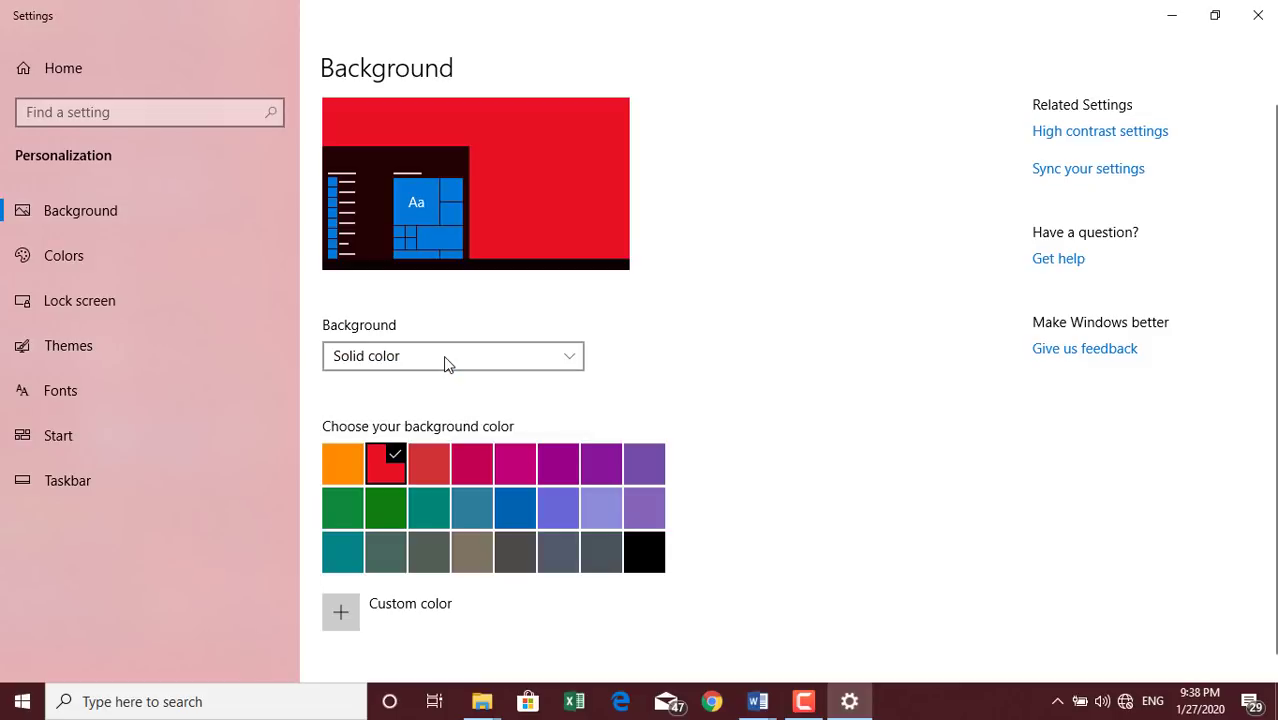
{"action": "left_click", "coordinate": [600, 470]}
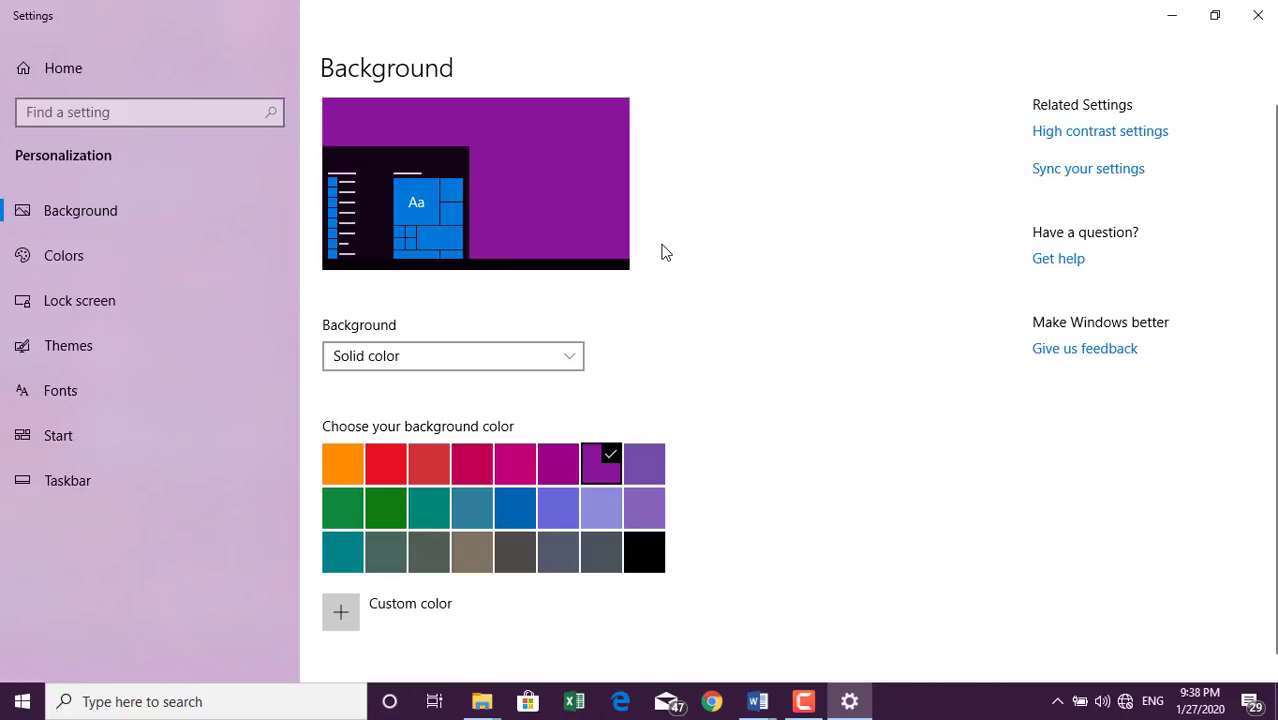
{"action": "left_click", "coordinate": [1265, 22]}
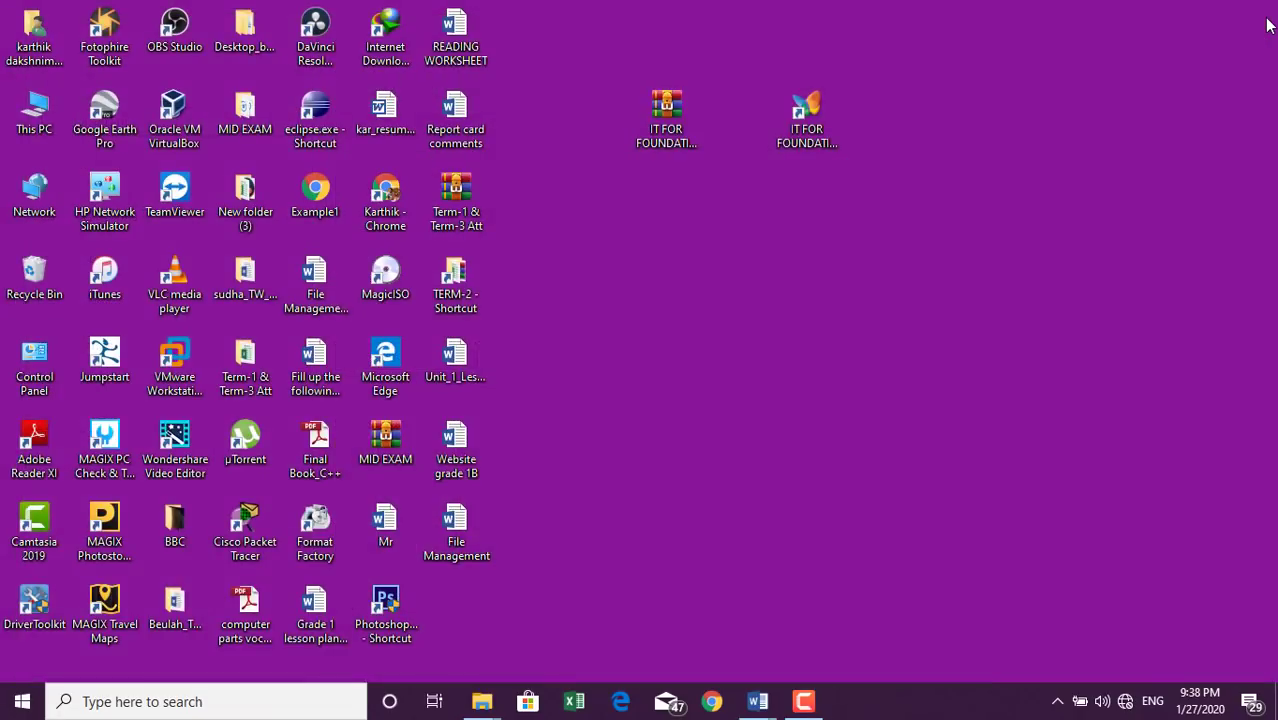